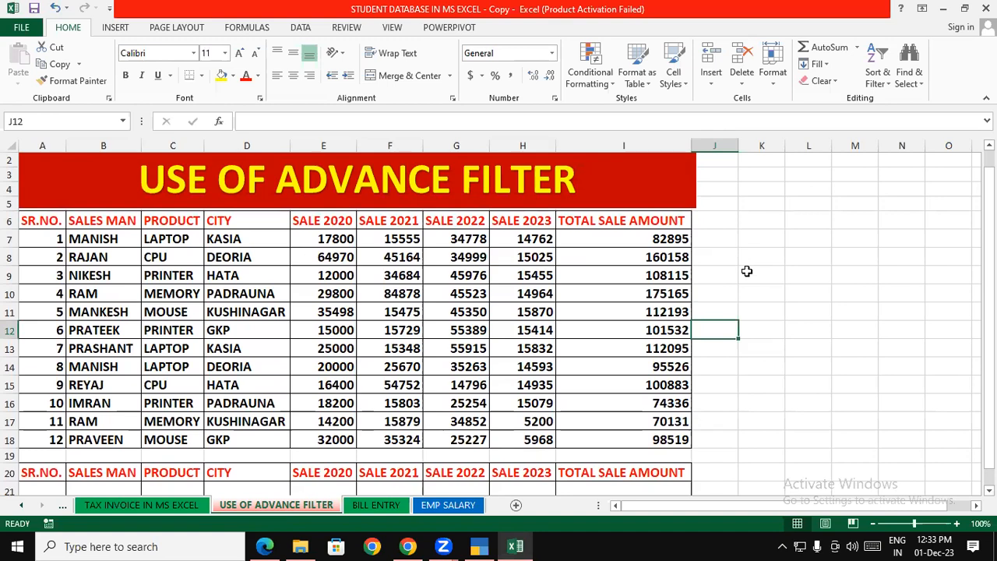
- Examine the sales table's salesman and product columns, and the first record's entries through to its total sale amount formula
click(746, 271)
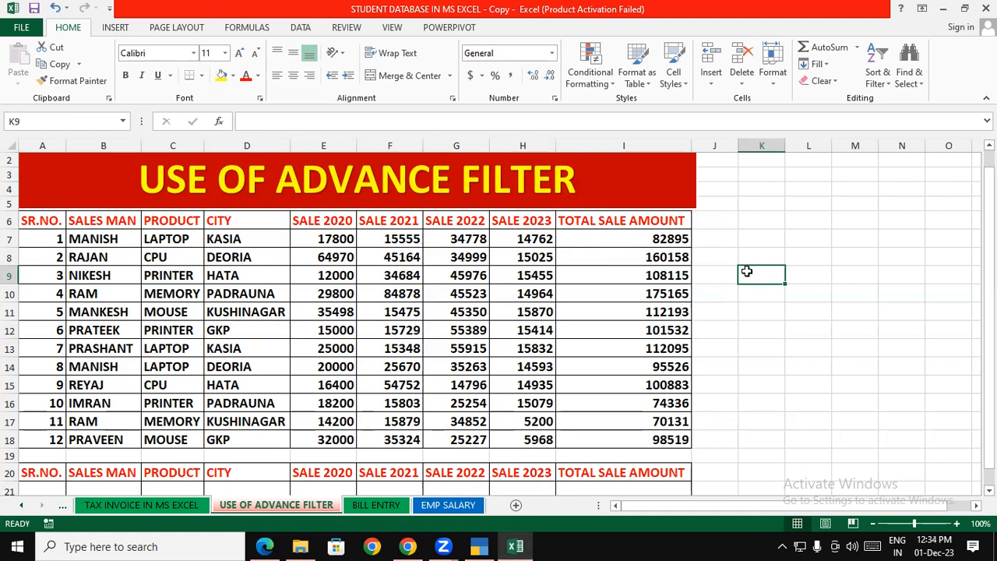
click(766, 339)
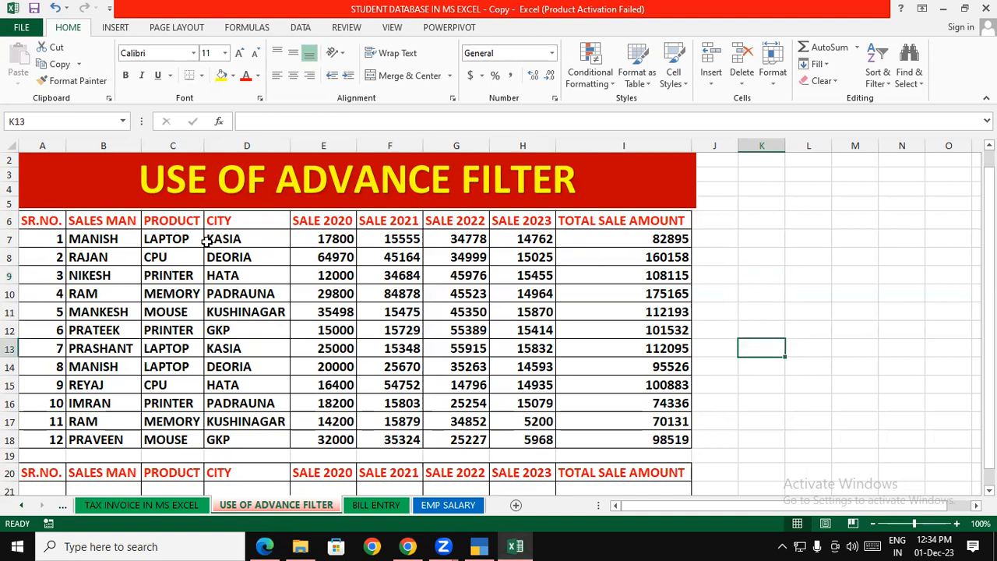
drag(112, 222, 116, 436)
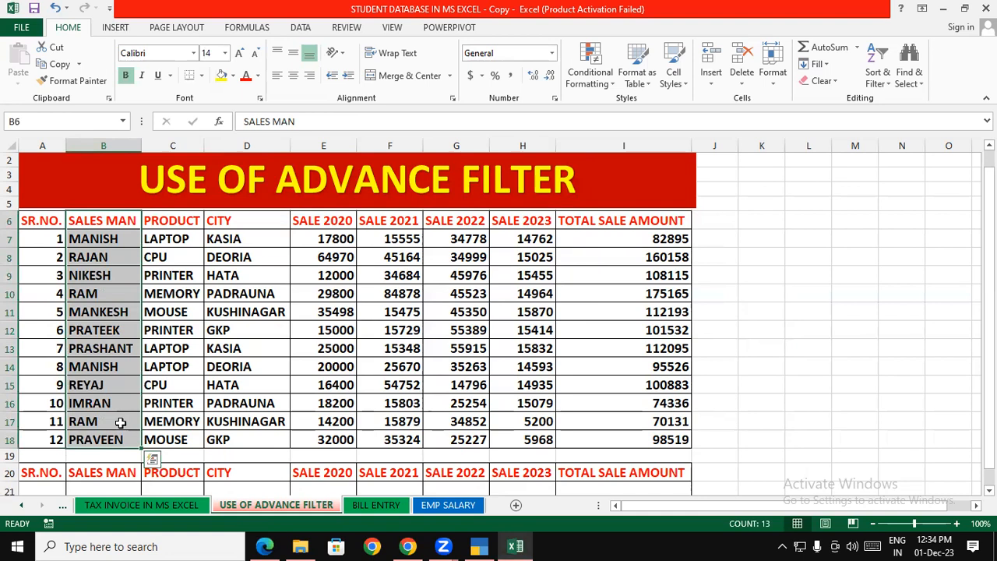
click(172, 224)
drag(172, 224, 173, 442)
click(121, 235)
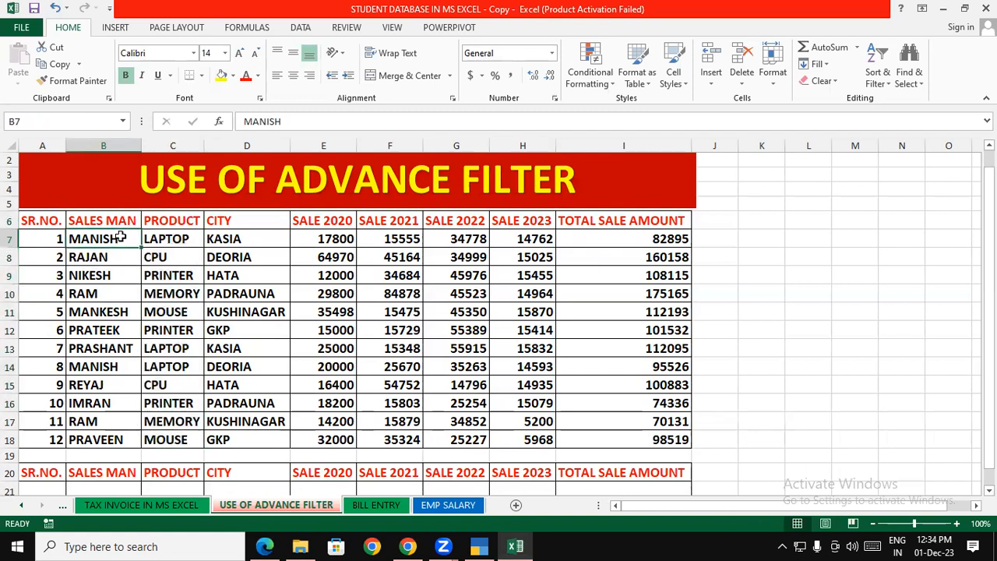
click(181, 238)
click(239, 240)
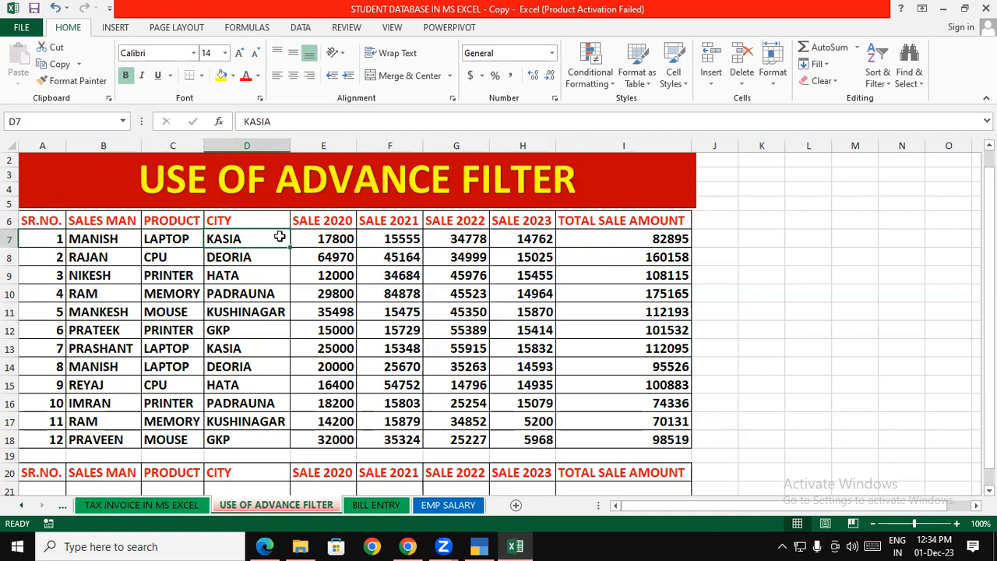
click(319, 238)
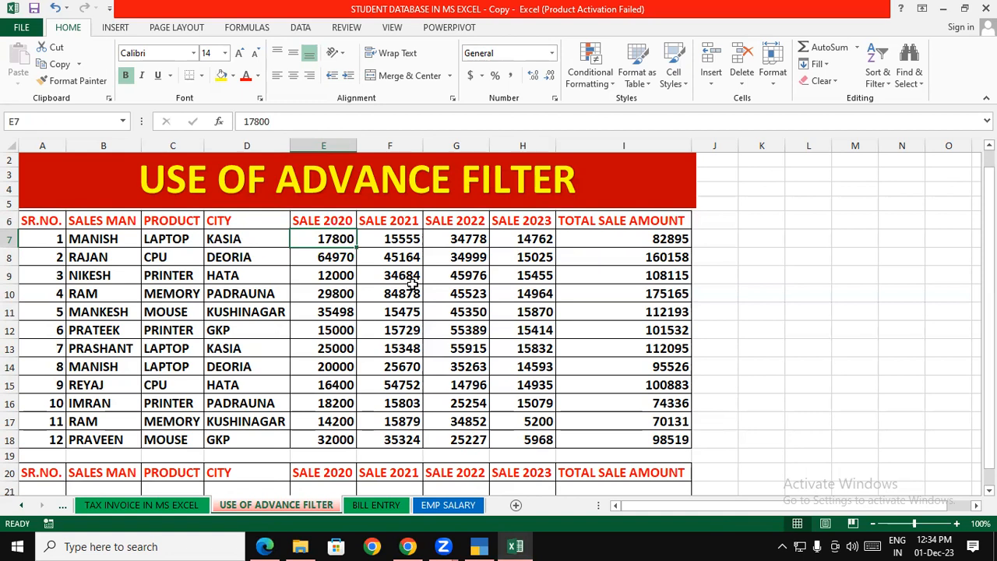
click(417, 238)
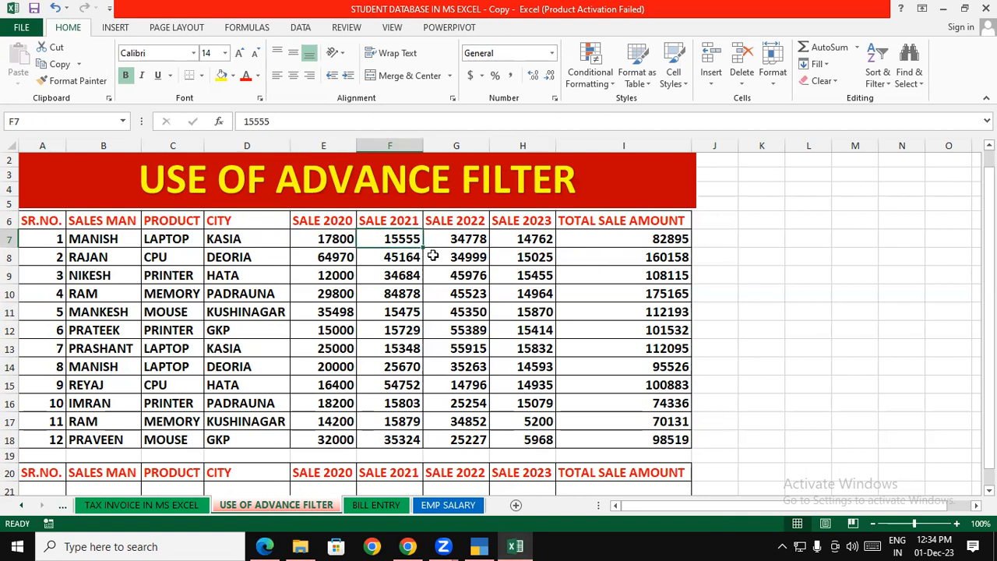
click(449, 239)
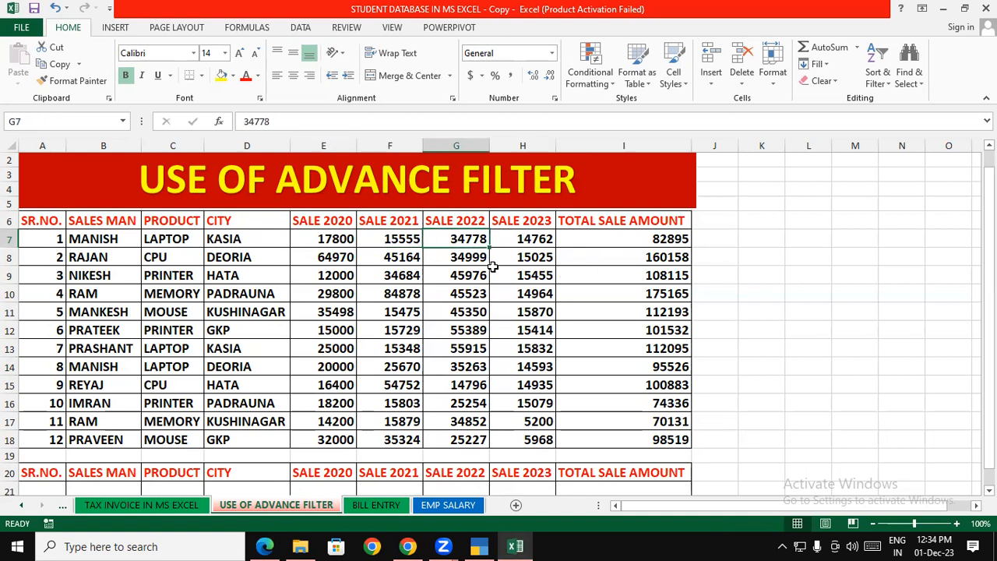
click(354, 241)
click(401, 240)
click(452, 240)
click(514, 238)
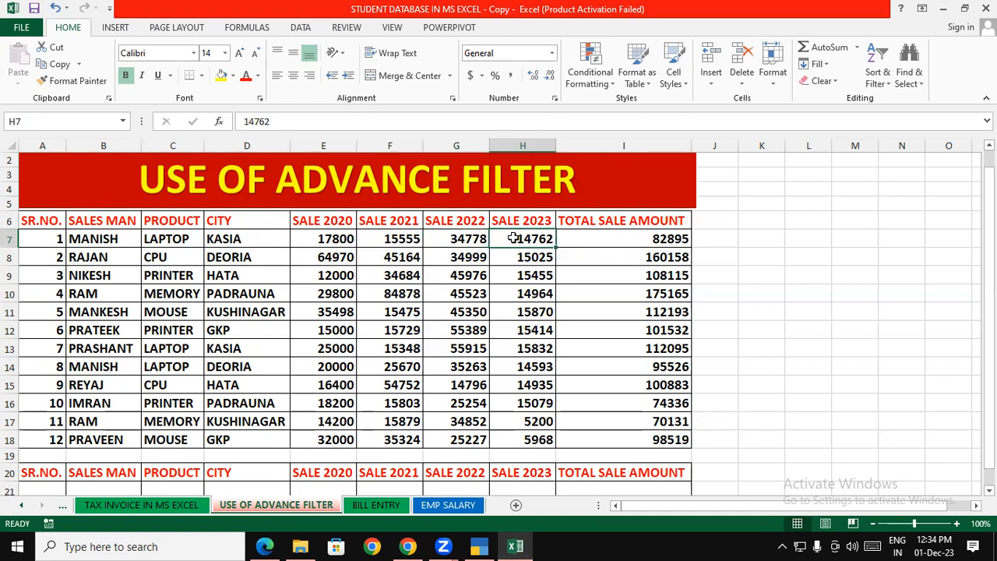
click(635, 237)
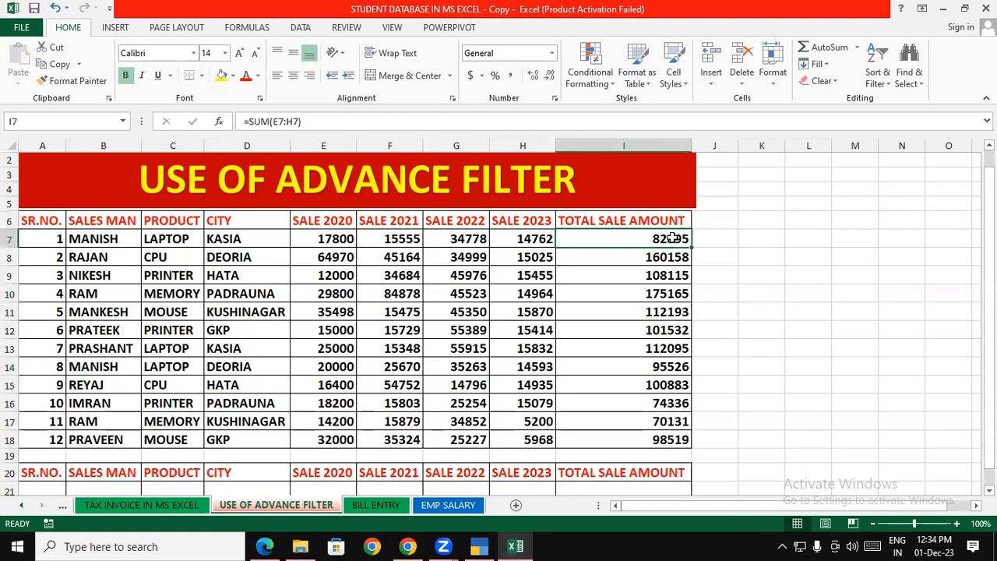
click(810, 253)
- Examine the second record's salesman, product, city and total sale amount, and the salesman entry for serial number 11
click(101, 263)
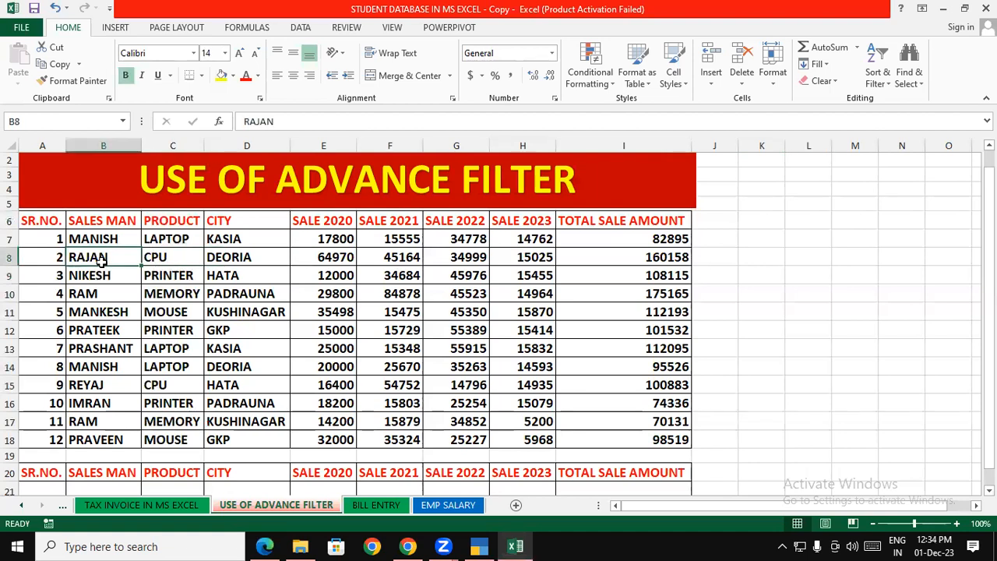
click(187, 254)
click(234, 257)
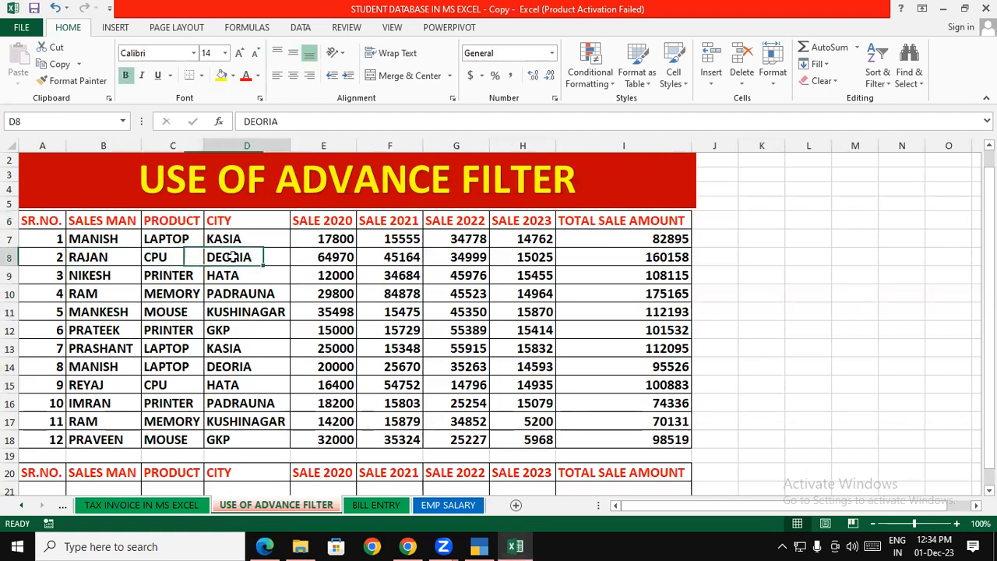
click(325, 258)
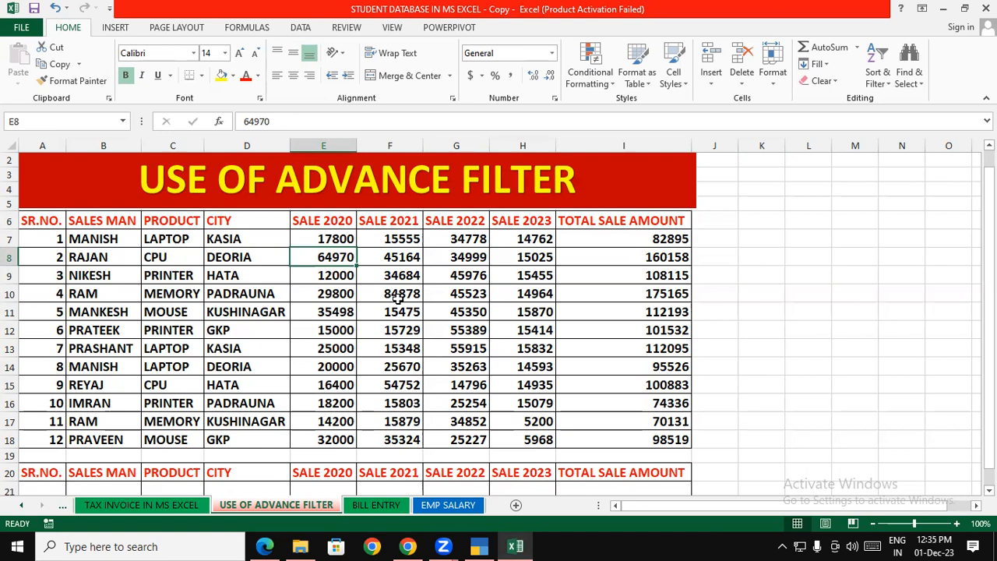
click(398, 308)
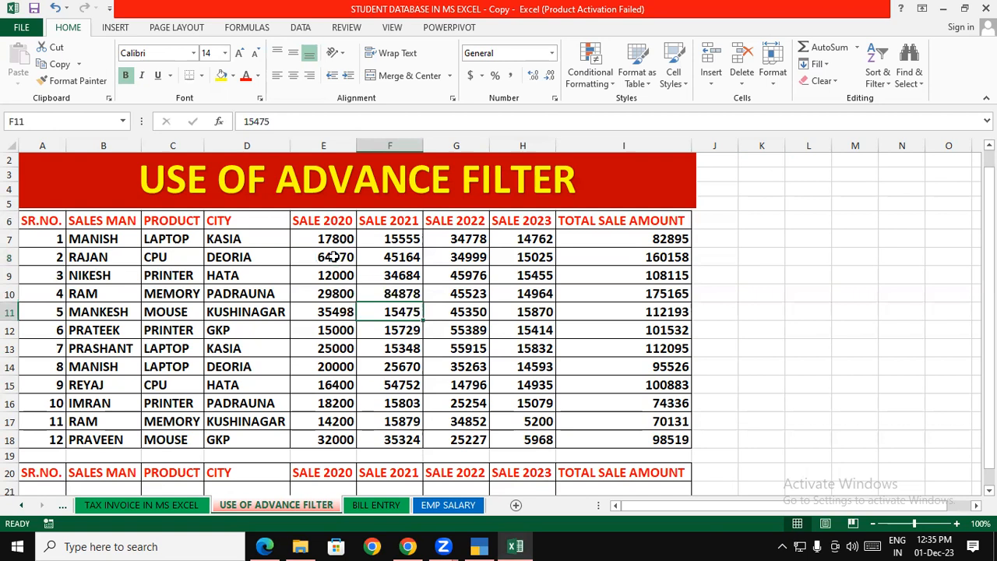
click(99, 251)
drag(99, 251, 238, 256)
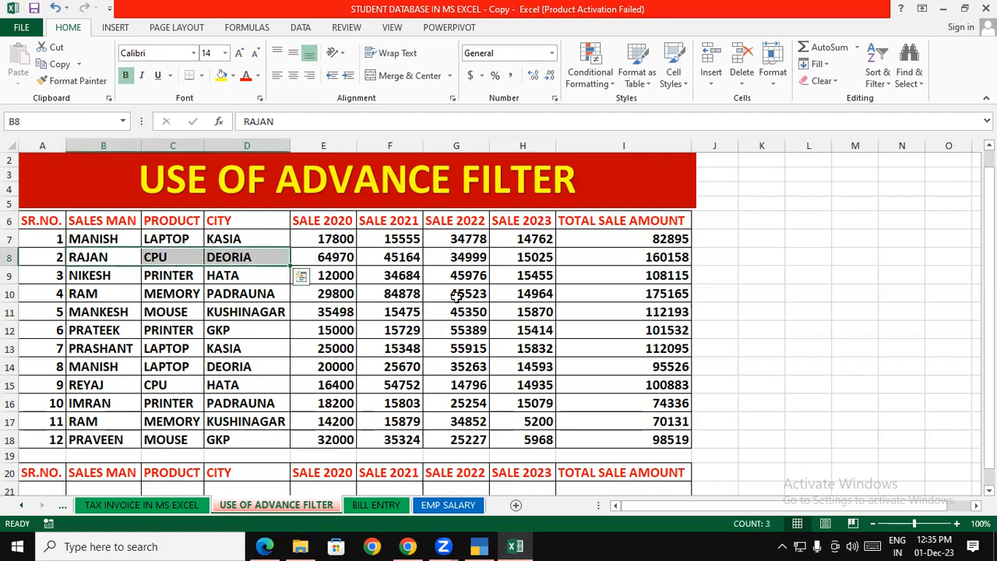
click(628, 256)
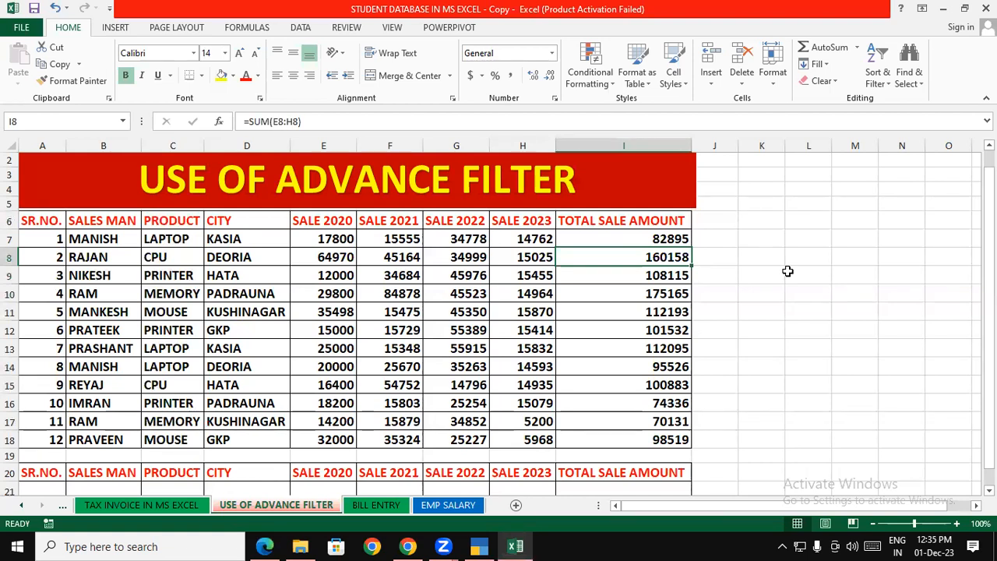
click(107, 257)
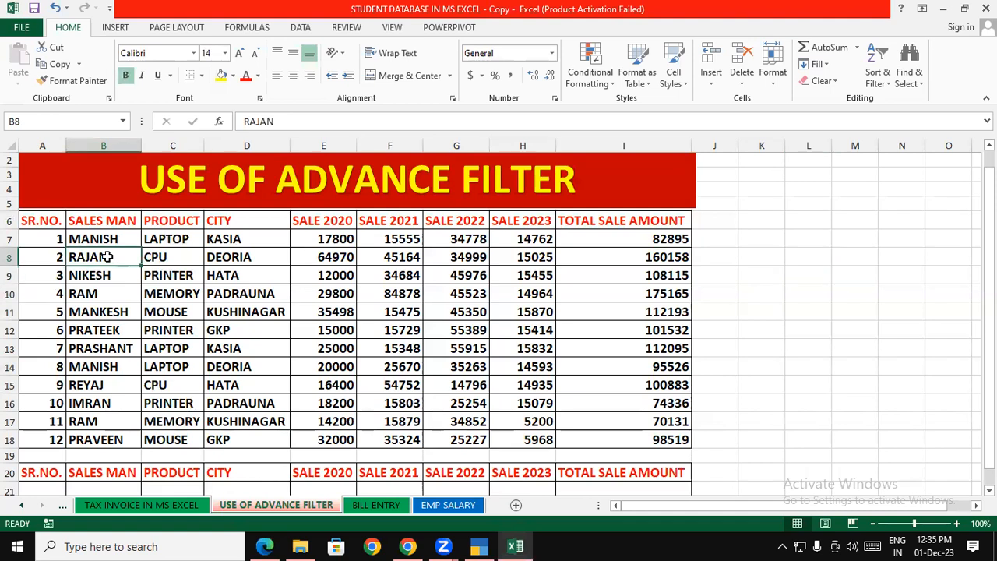
click(108, 422)
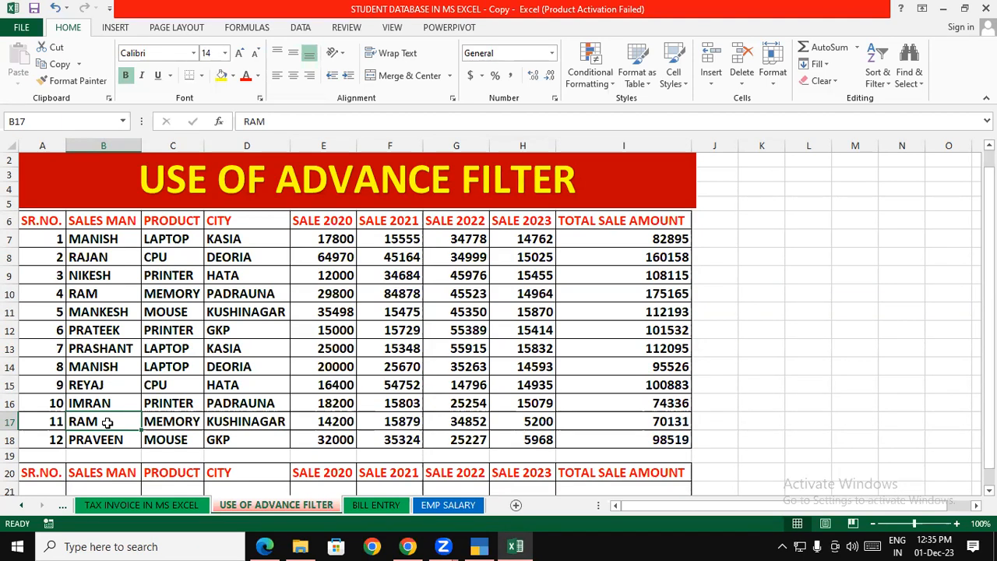
click(845, 402)
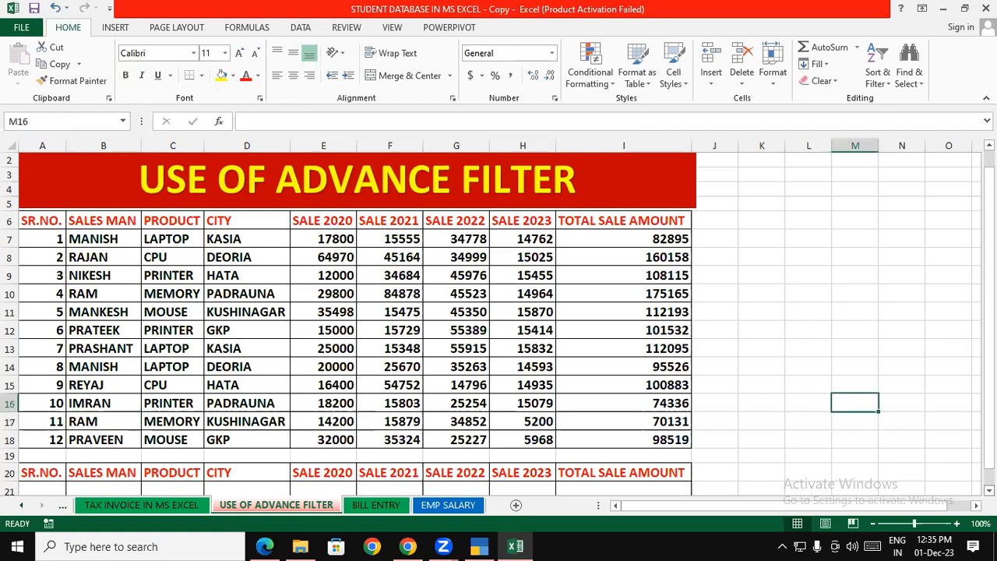
- Colour the total sale amounts of serial numbers 4 and 11, in cells I10 and I17, red
scroll(952, 461, down, 1)
click(919, 428)
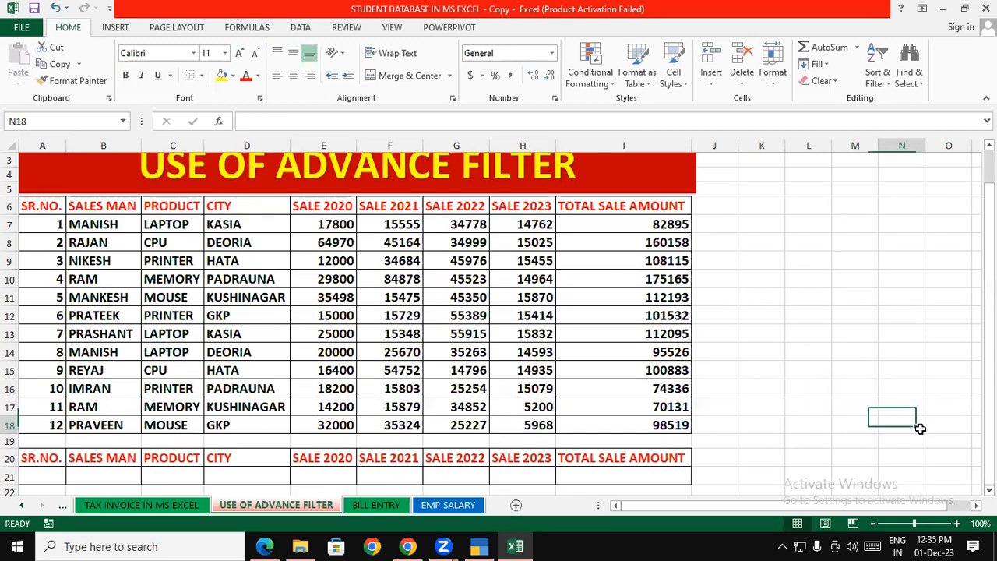
click(109, 284)
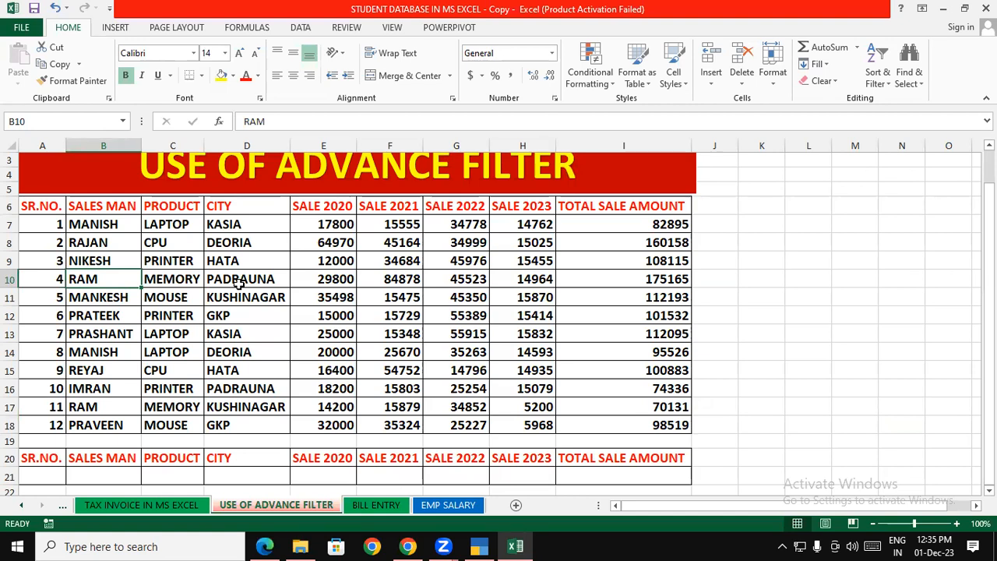
click(177, 313)
drag(50, 274, 670, 282)
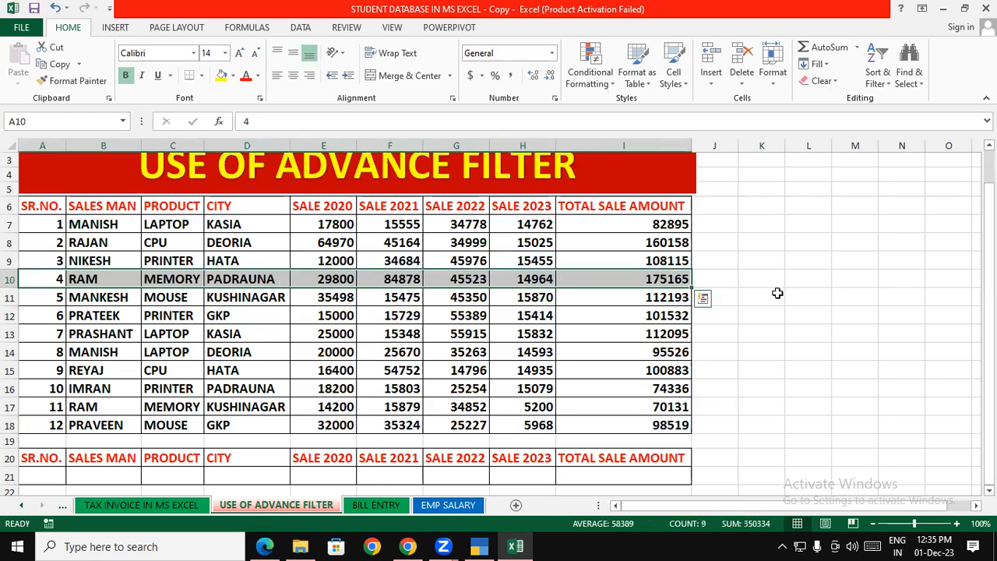
click(632, 276)
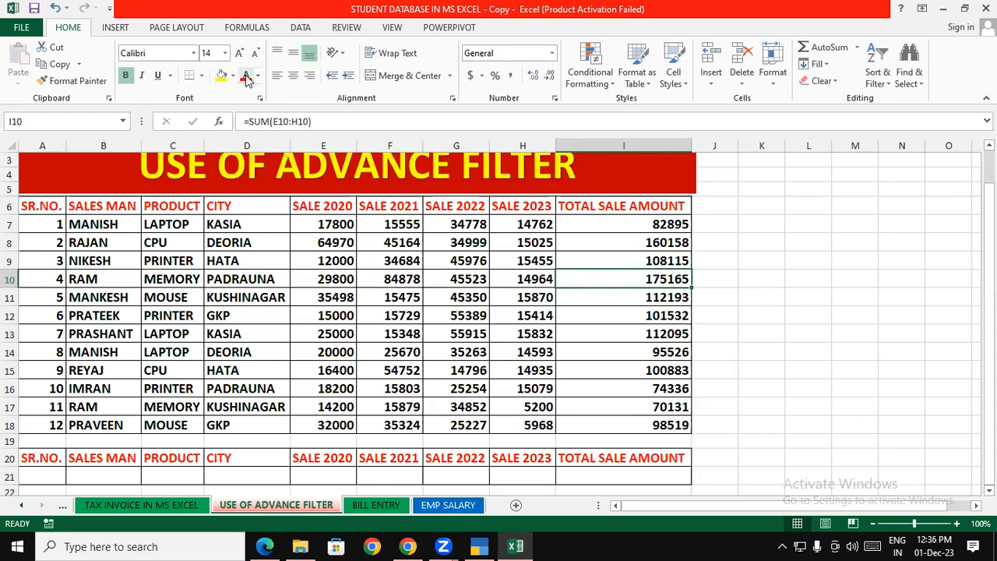
click(767, 322)
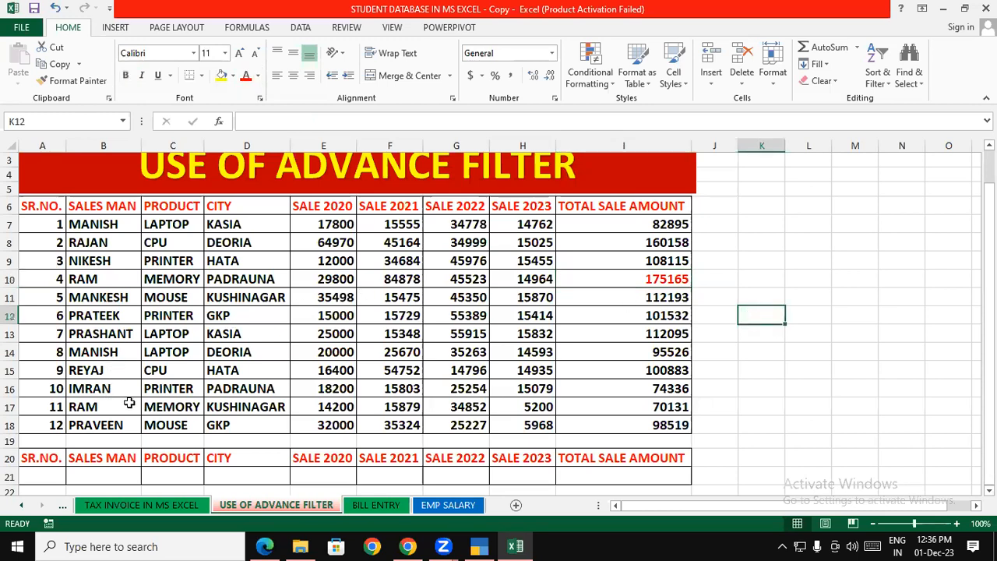
click(621, 402)
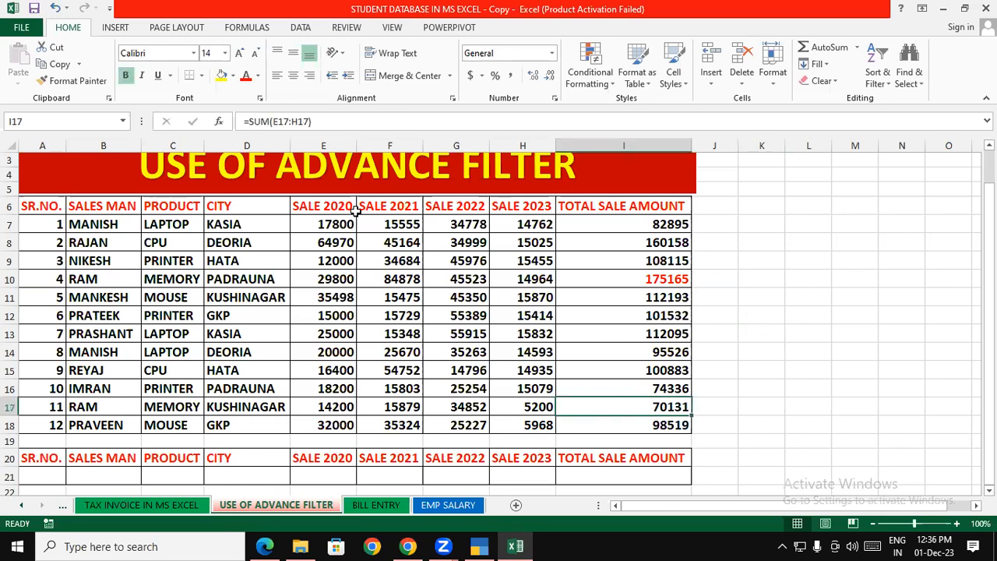
click(245, 74)
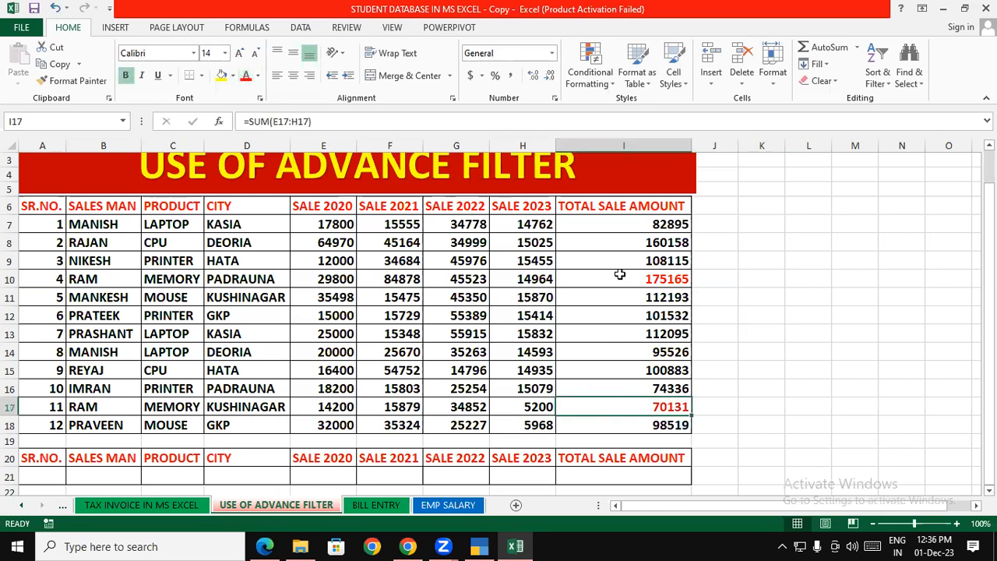
click(842, 365)
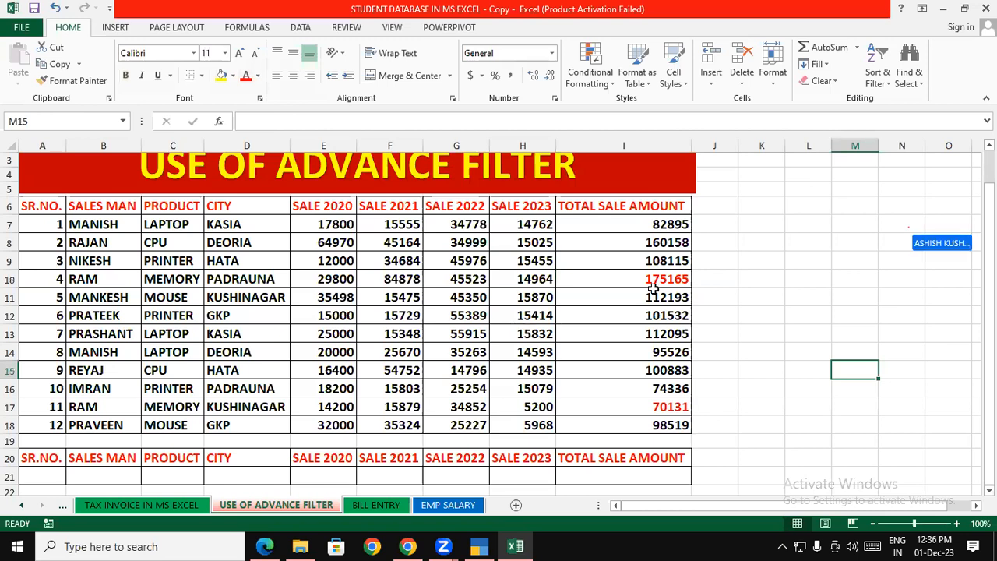
- Add the two red totals in cell L7 with the formula =175165+70131
click(819, 226)
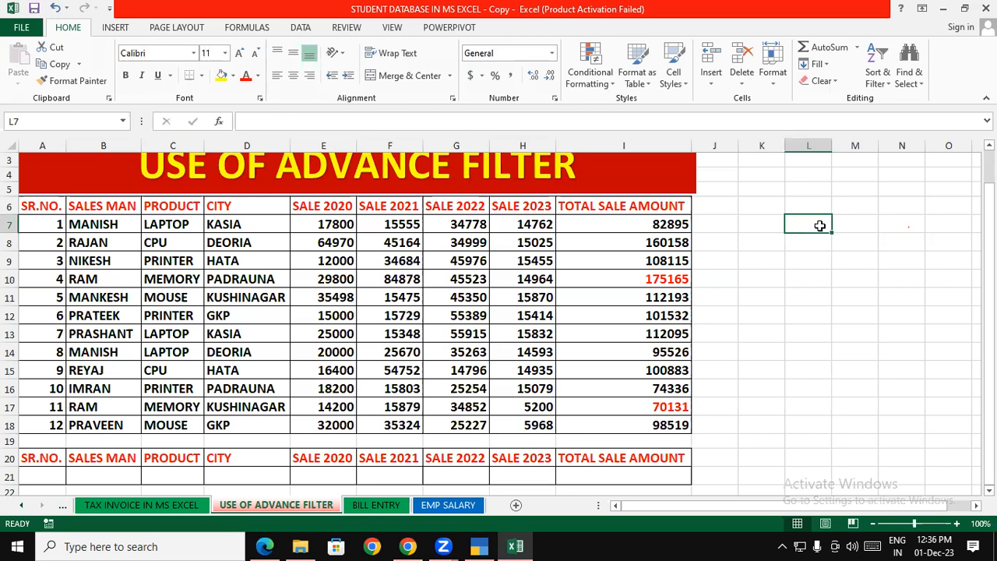
text(=)
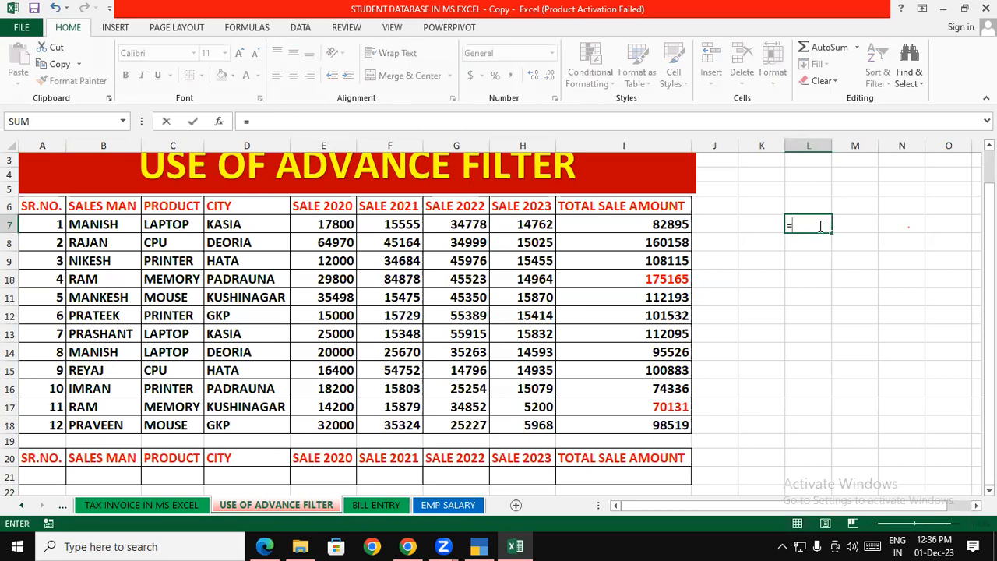
text(1751)
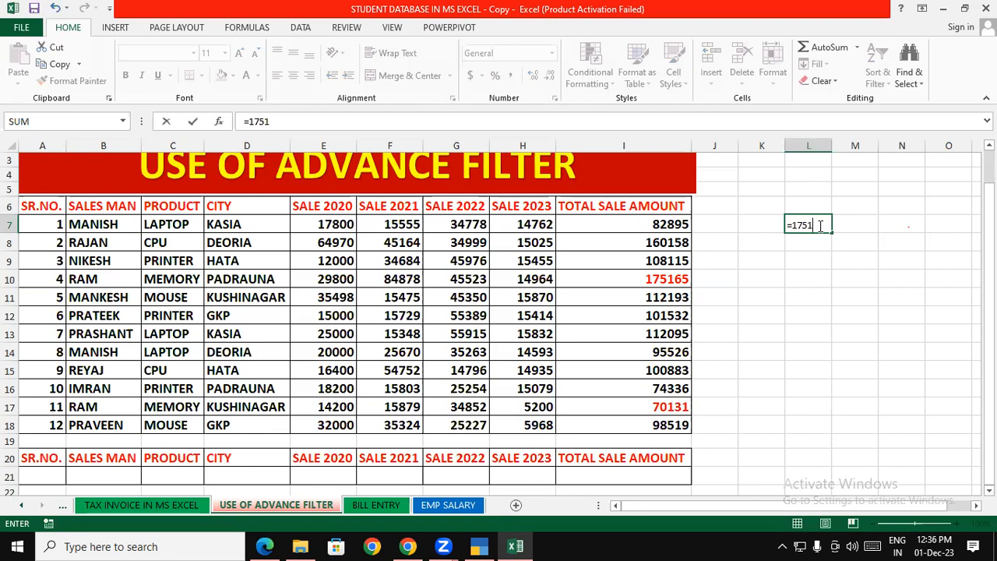
text(65+70131)
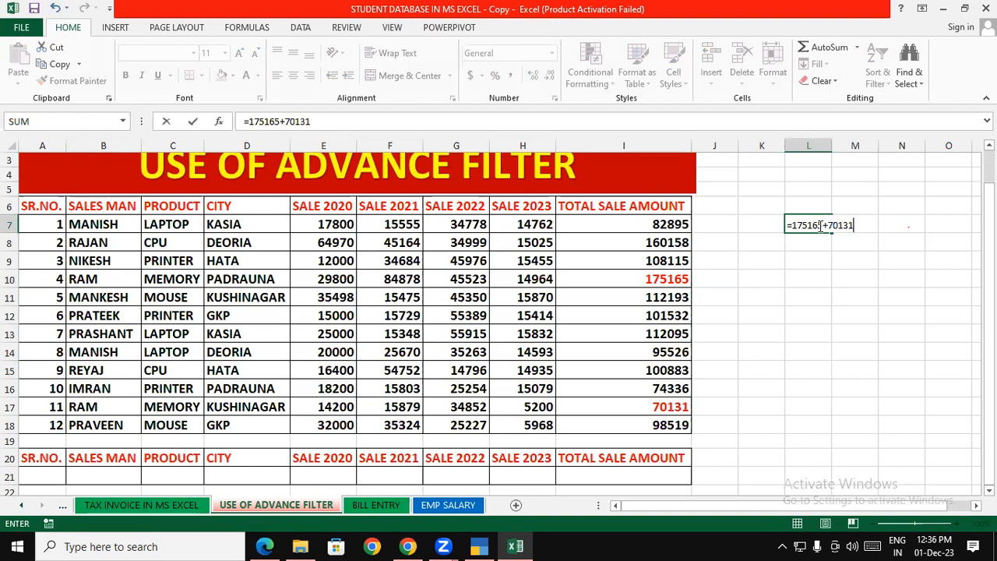
key(Return)
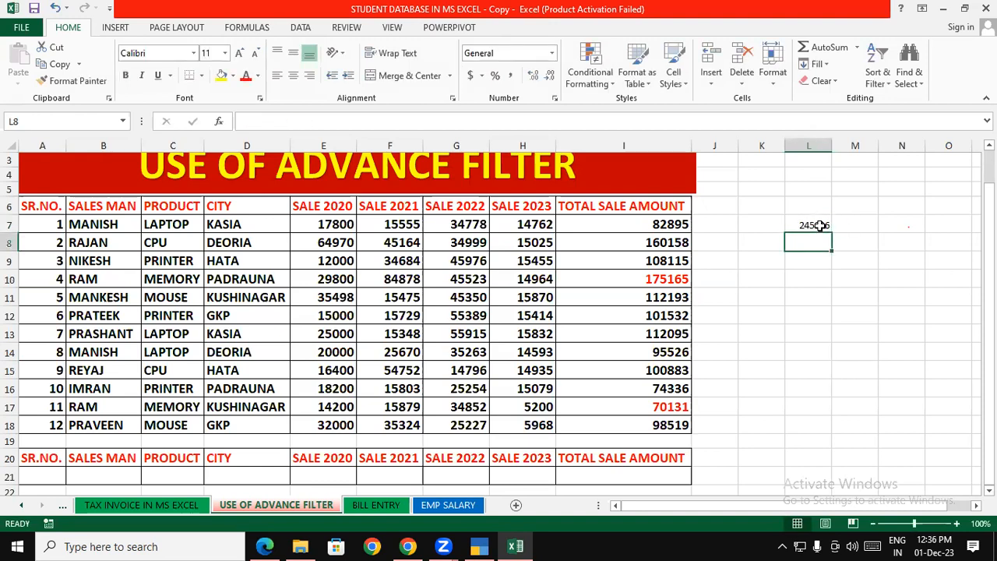
click(870, 357)
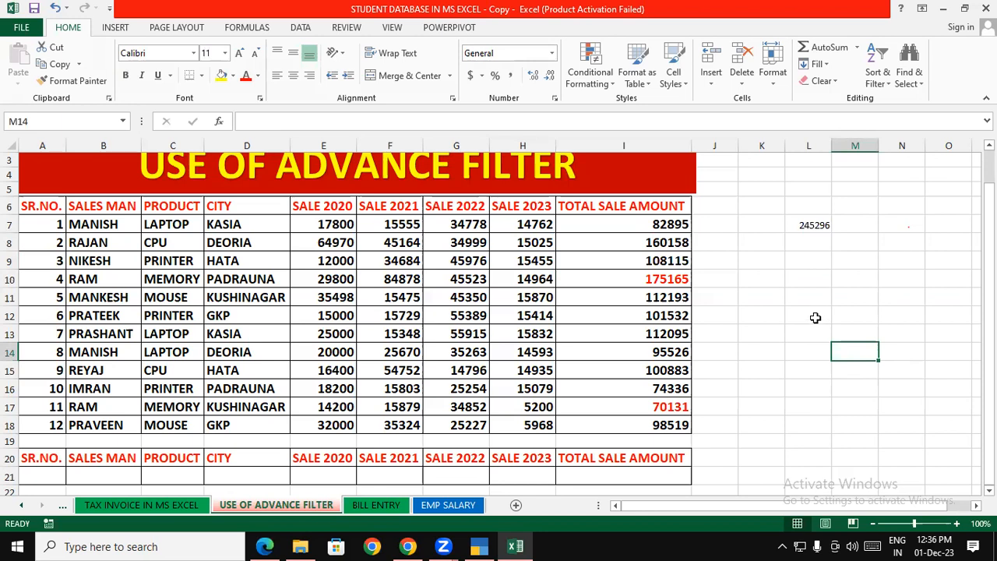
- Delete the temporary sum from cell L7 beside the table
click(816, 225)
click(857, 282)
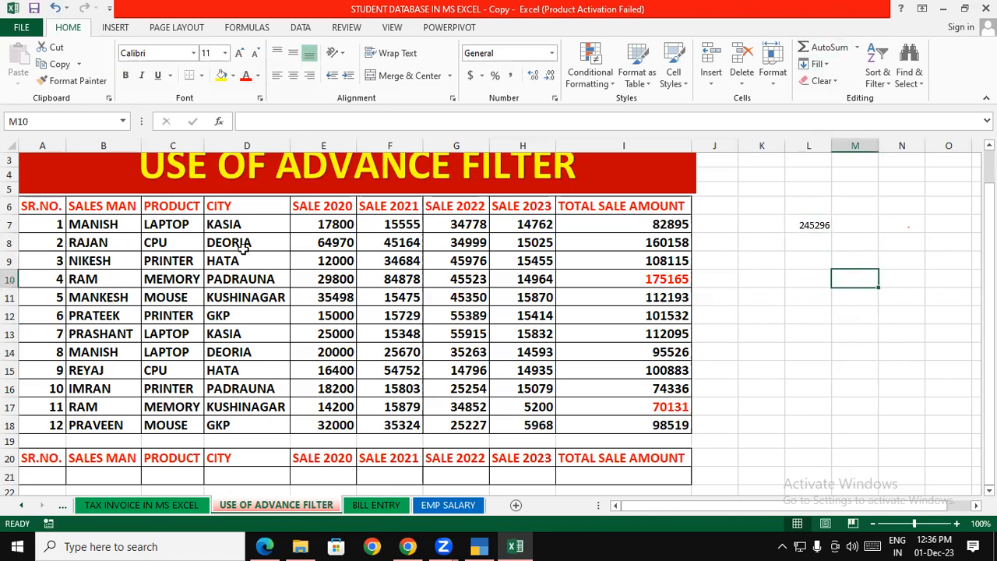
drag(789, 207, 836, 270)
key(Delete)
click(823, 327)
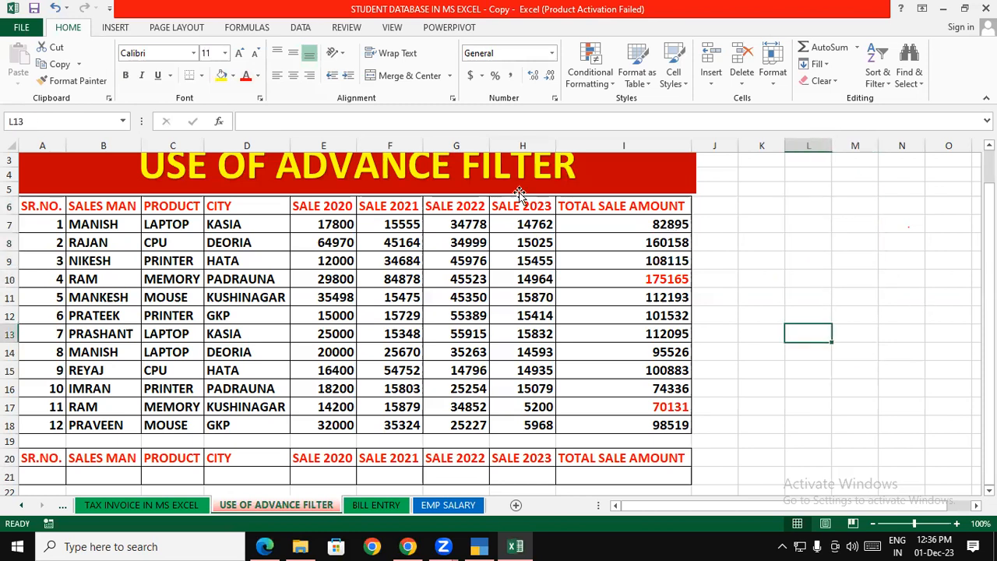
- Examine the sales records from salesman to SALE 2023 and compare the salesman entries of serial numbers 4 and 11
click(117, 247)
drag(806, 351, 767, 335)
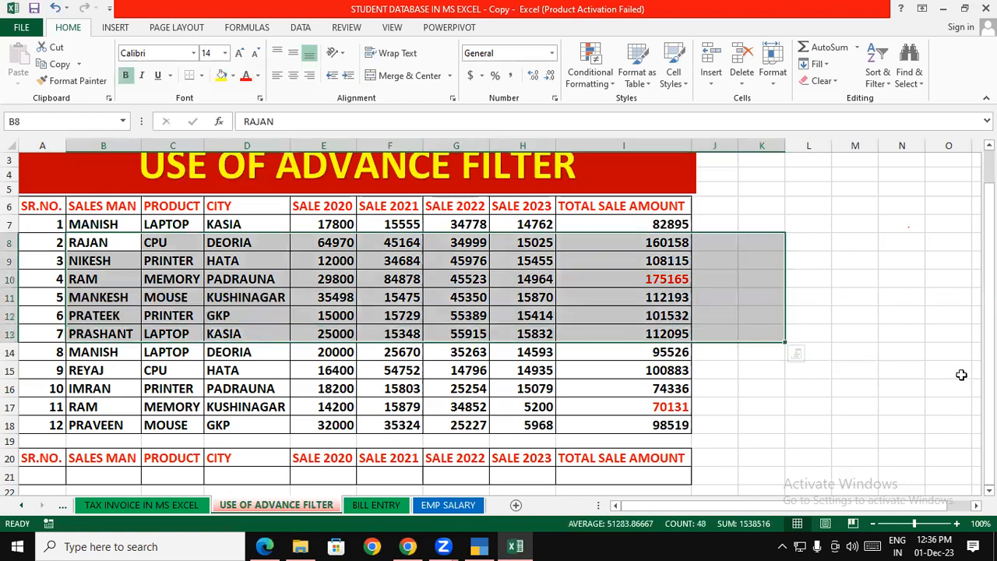
click(913, 327)
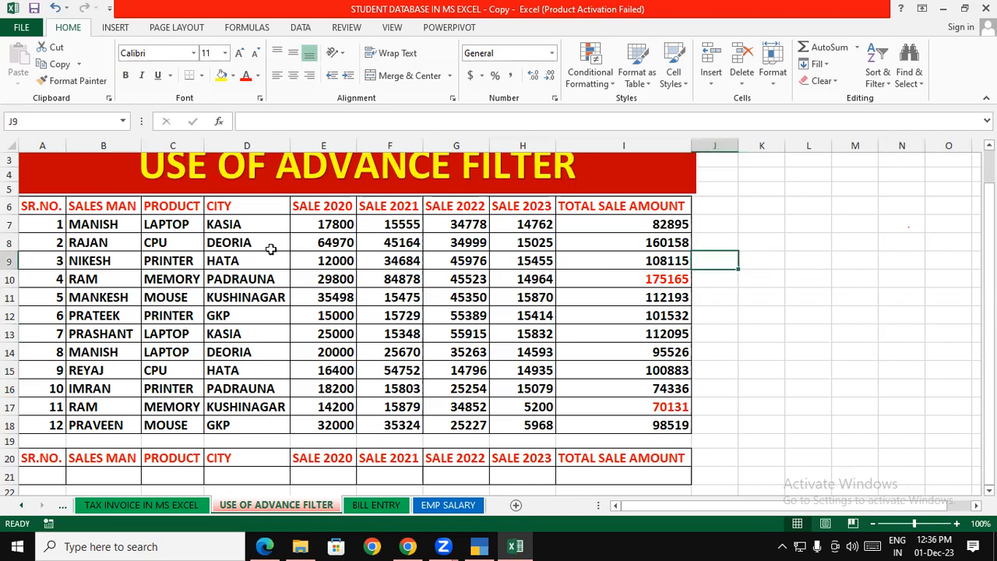
drag(84, 226, 533, 410)
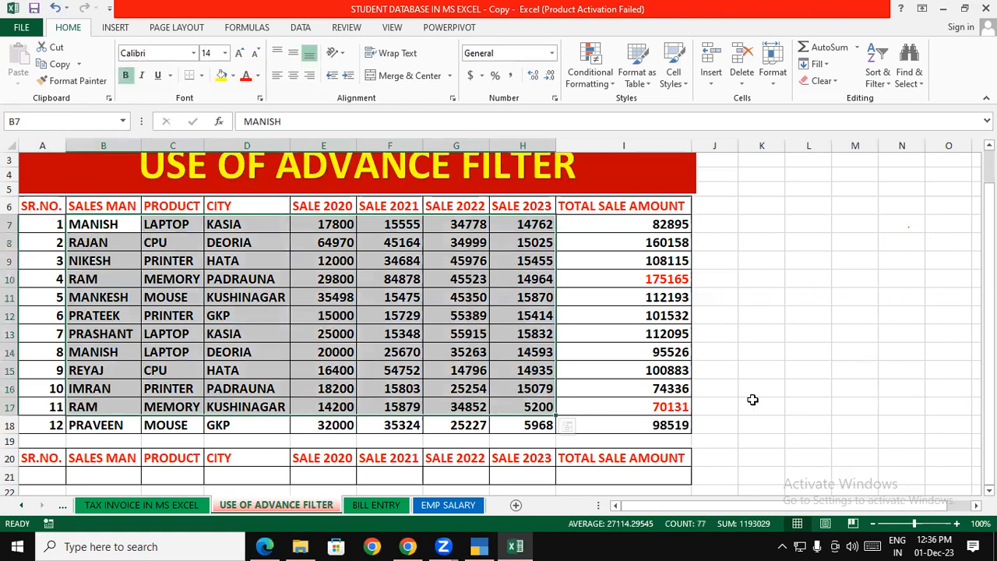
drag(745, 401, 742, 392)
click(100, 279)
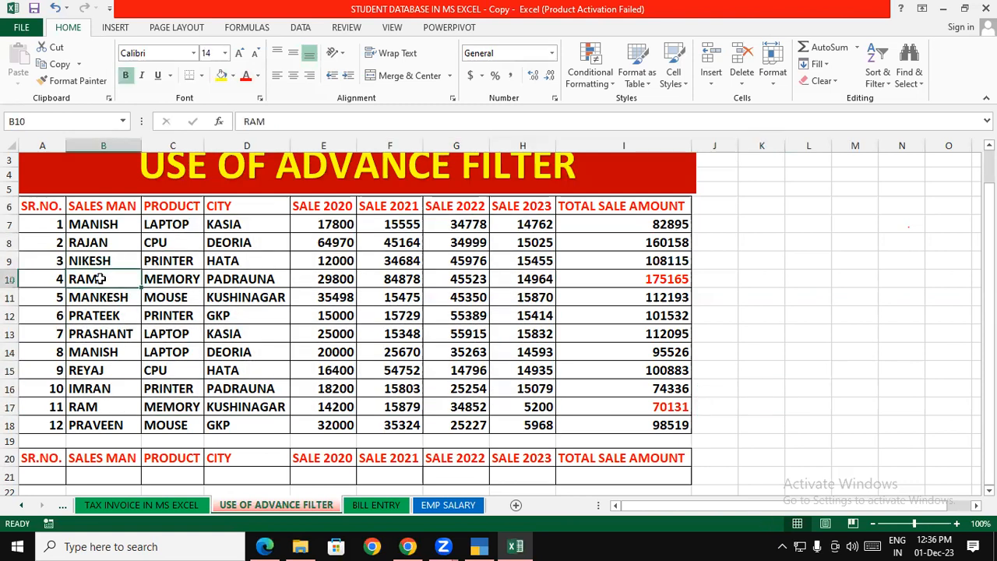
click(98, 407)
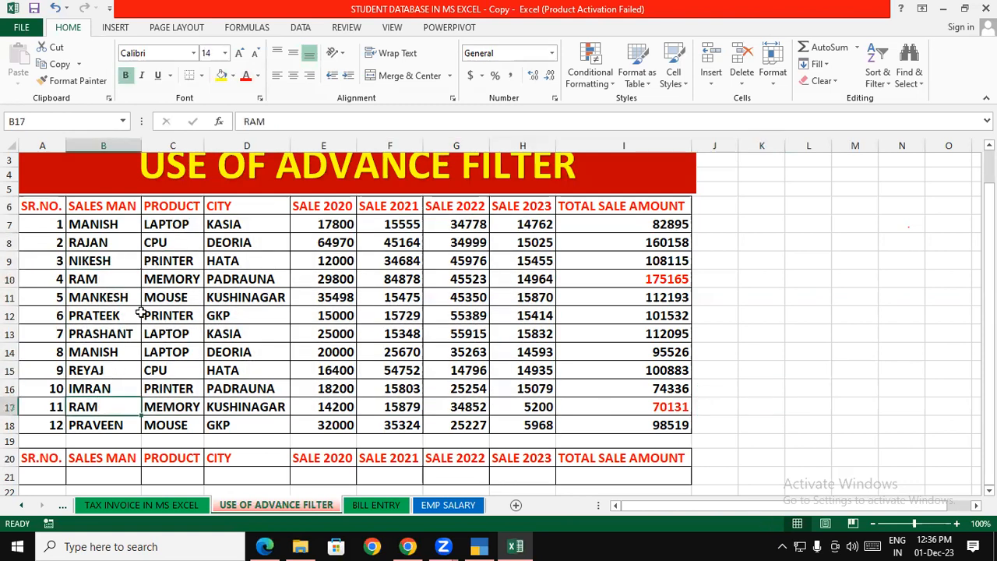
click(799, 325)
click(812, 260)
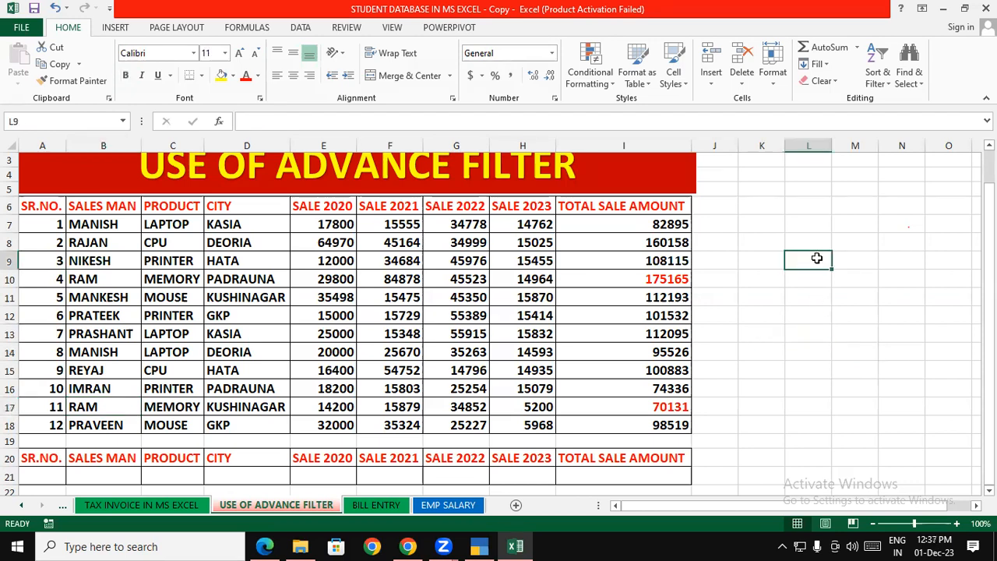
- Enter the salesman's name from serial number 4 as a quoted-text formula under SALES MAN in criteria cell B21
click(89, 475)
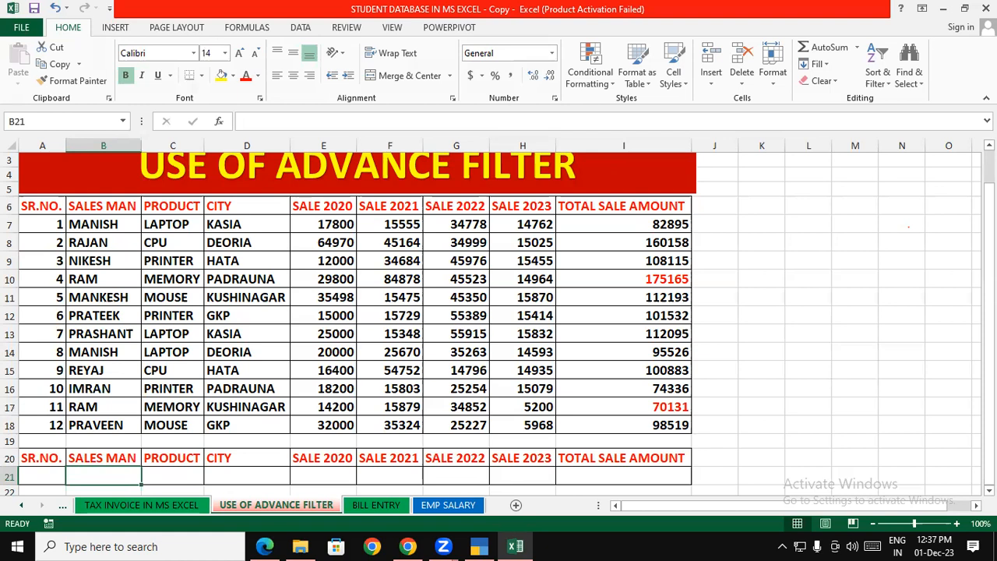
text(=)
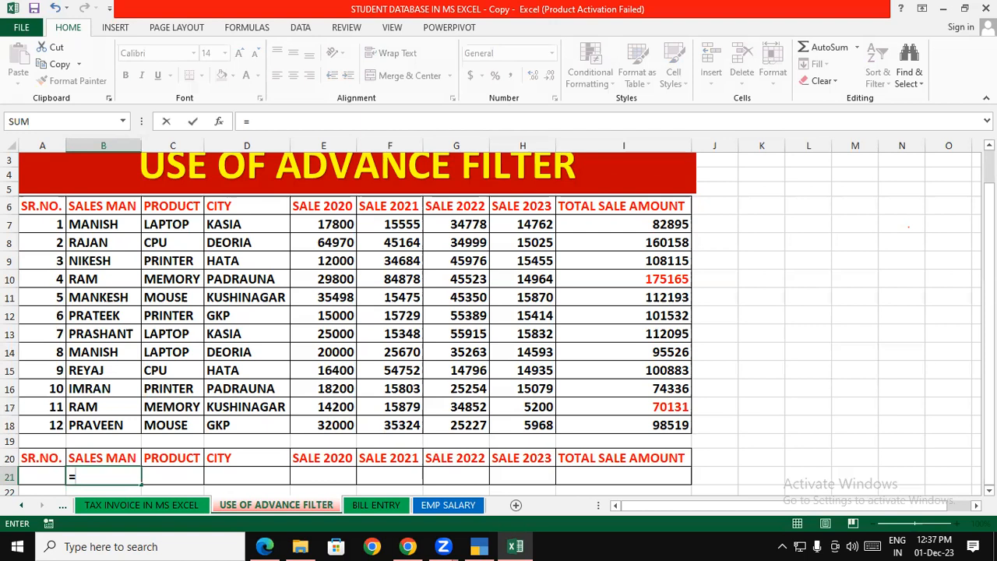
text("ram)
text(")
key(Return)
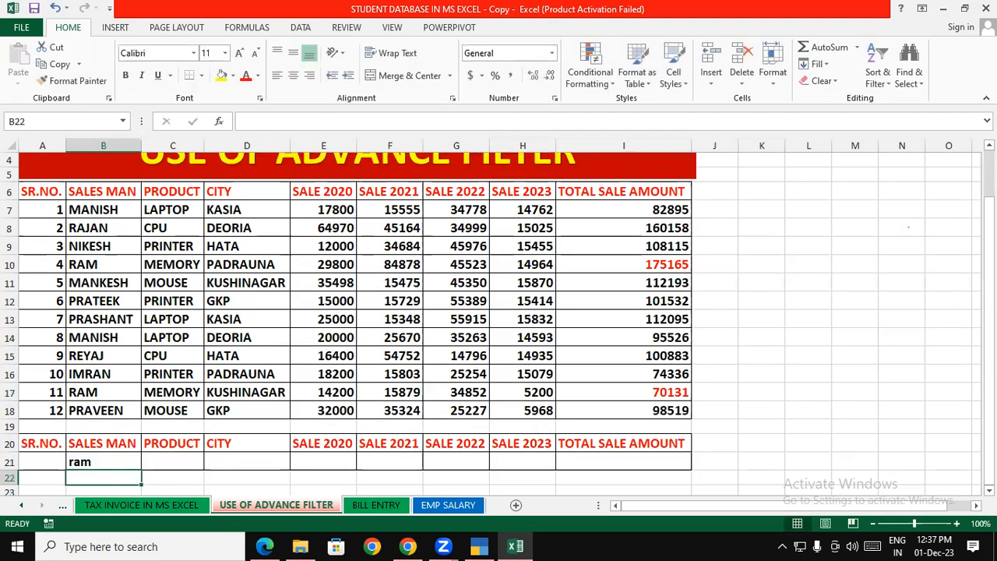
click(303, 241)
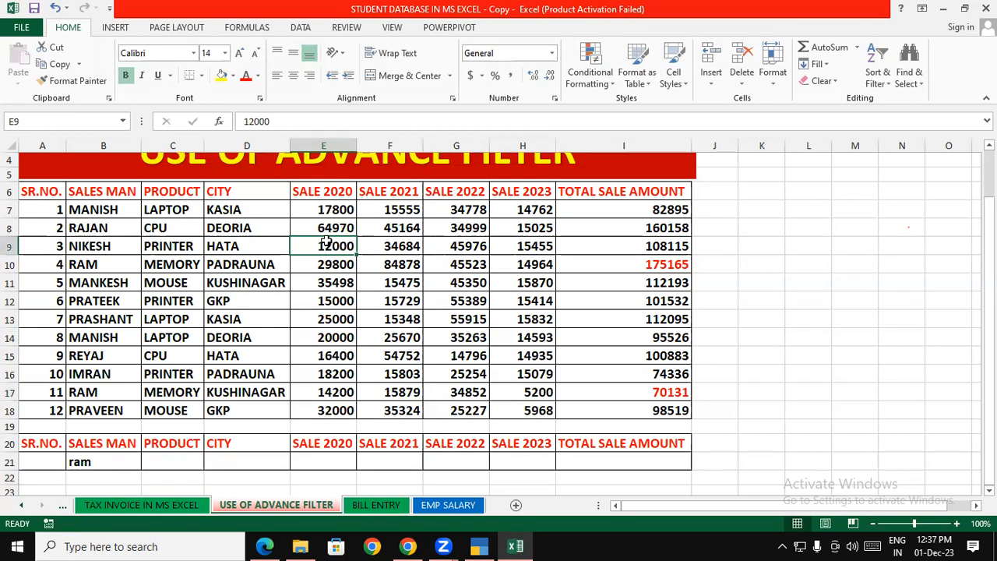
scroll(892, 273, down, 1)
click(892, 271)
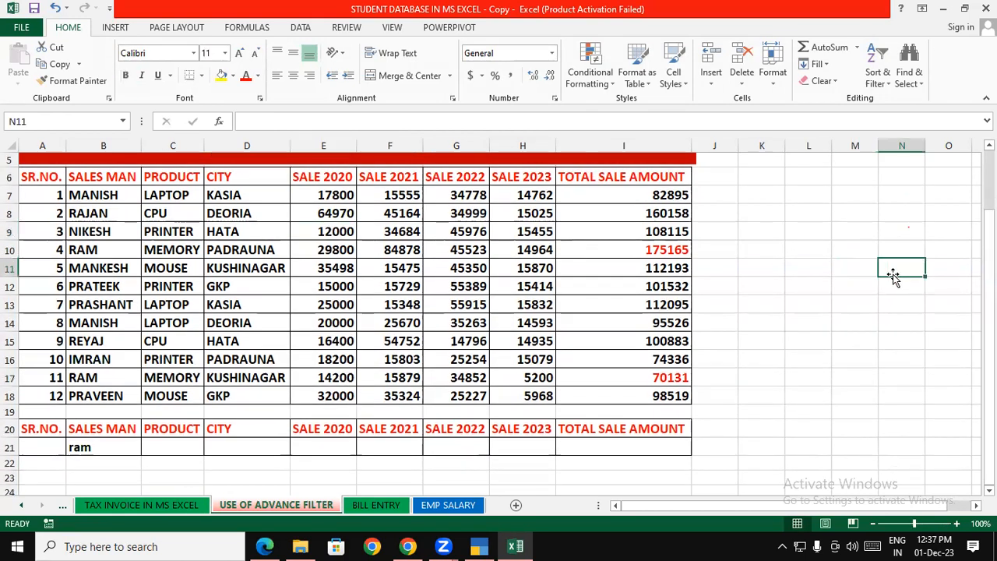
drag(50, 181, 658, 393)
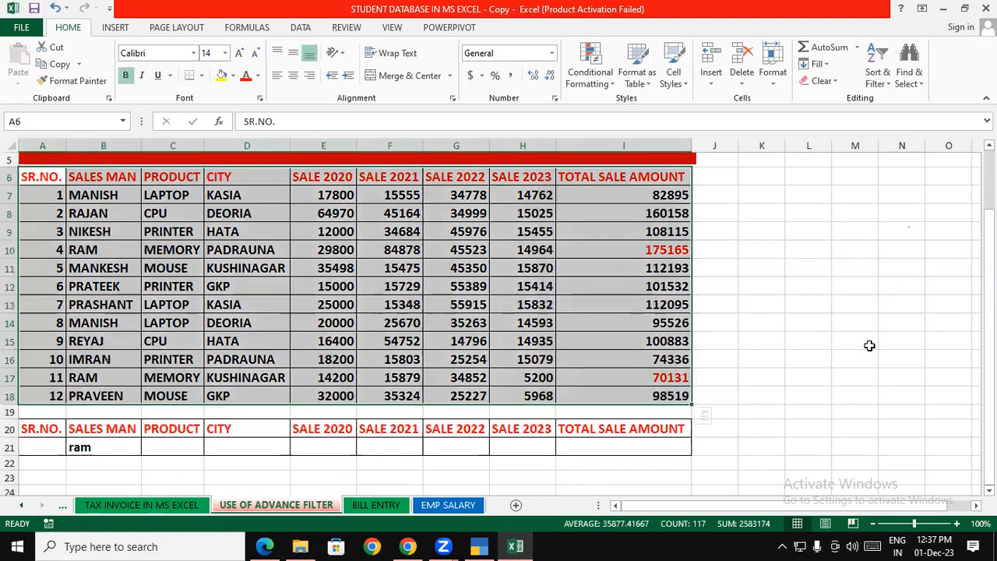
click(868, 345)
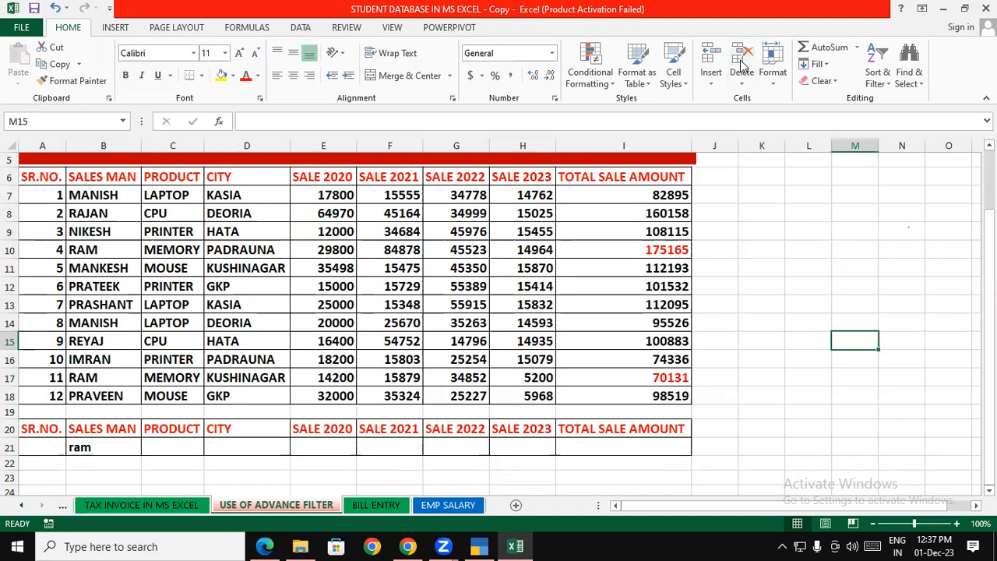
- Filter the sales list A6:I18 in place with Advanced Filter, using criteria range A20:I21 and unique records only
drag(43, 183, 619, 399)
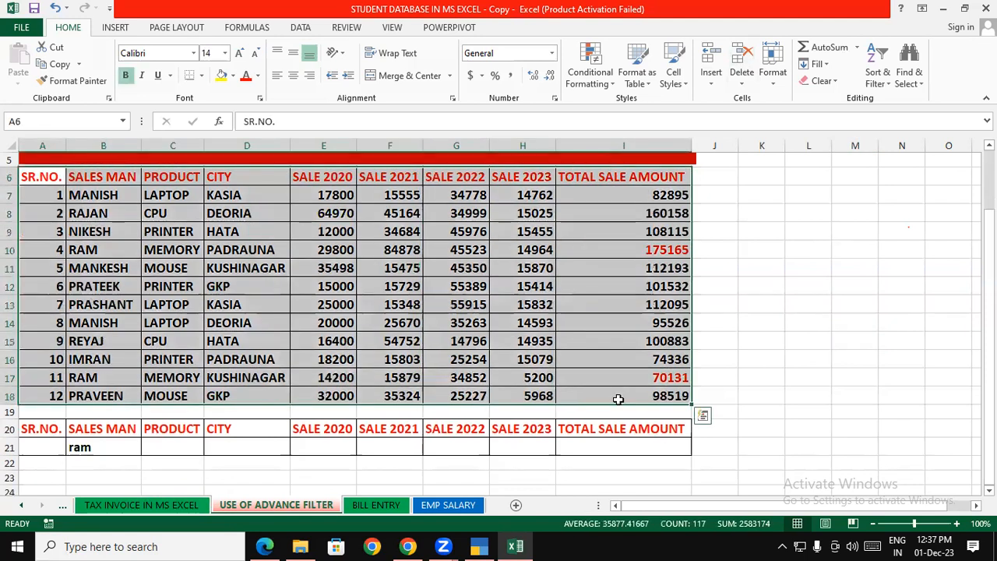
click(300, 27)
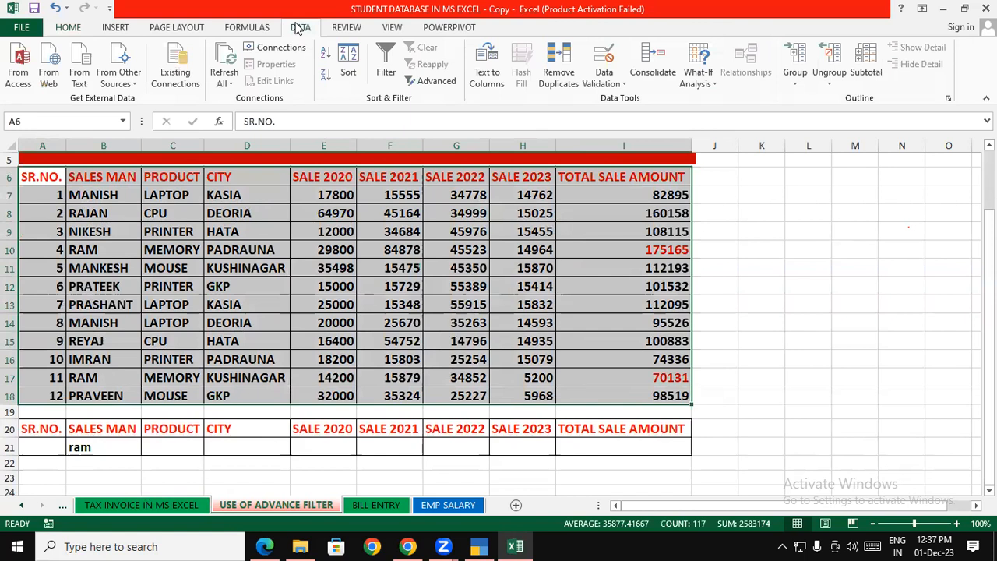
click(436, 81)
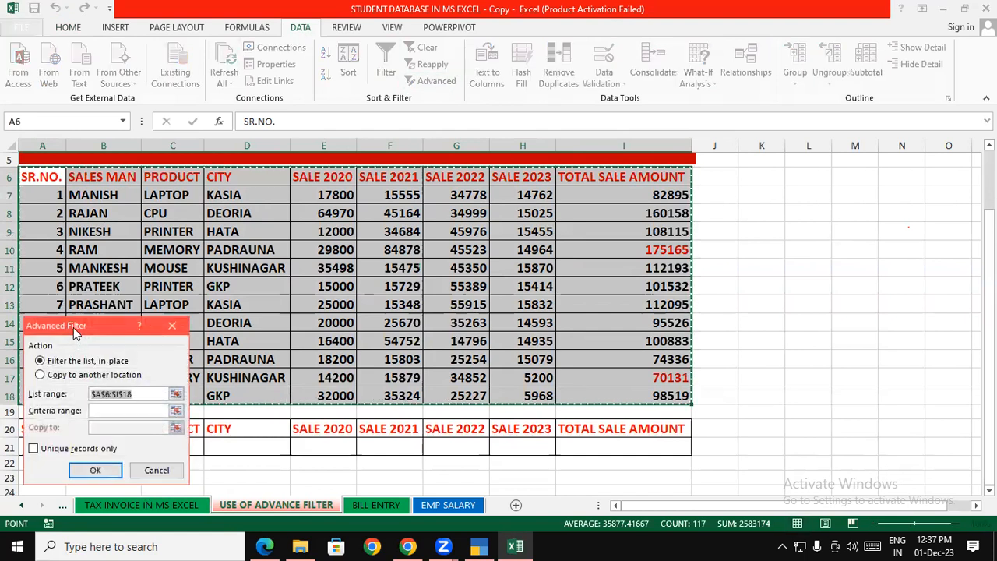
drag(73, 329, 707, 196)
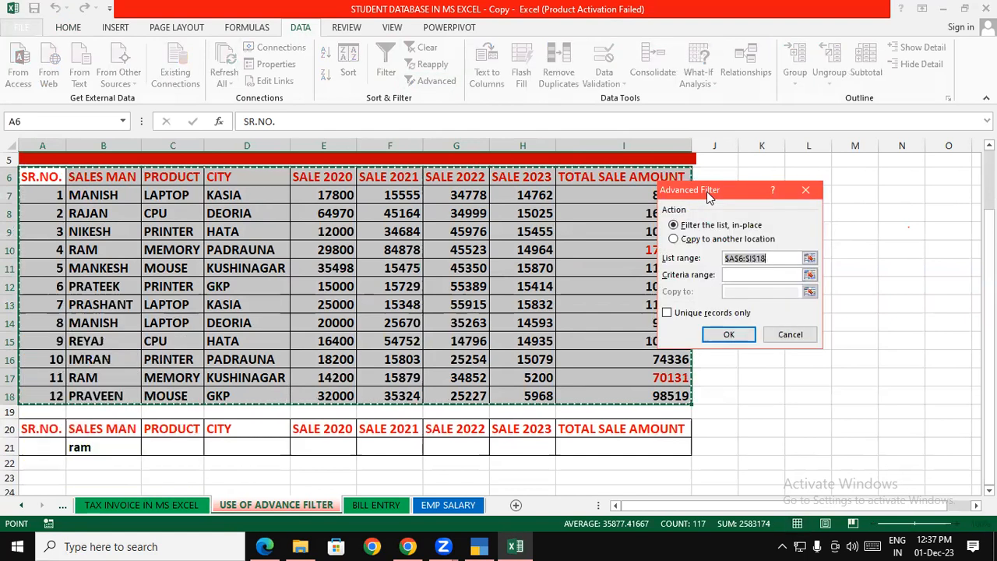
click(739, 275)
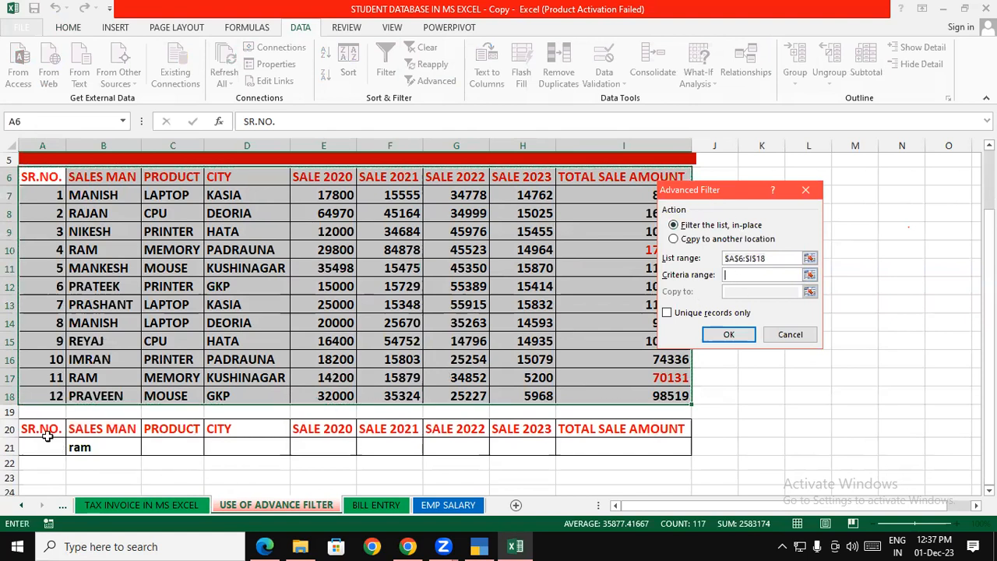
drag(37, 430, 622, 438)
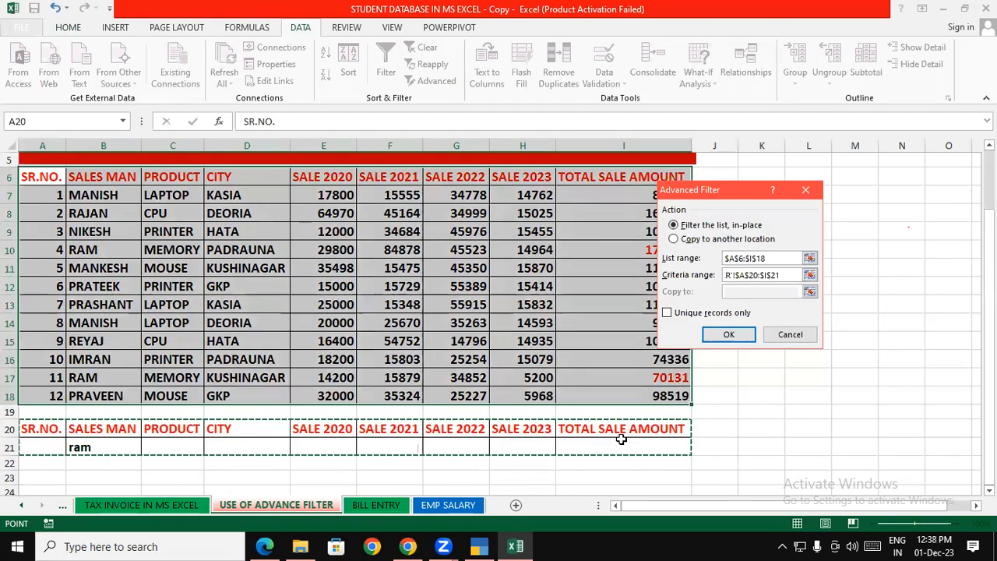
click(668, 314)
click(727, 336)
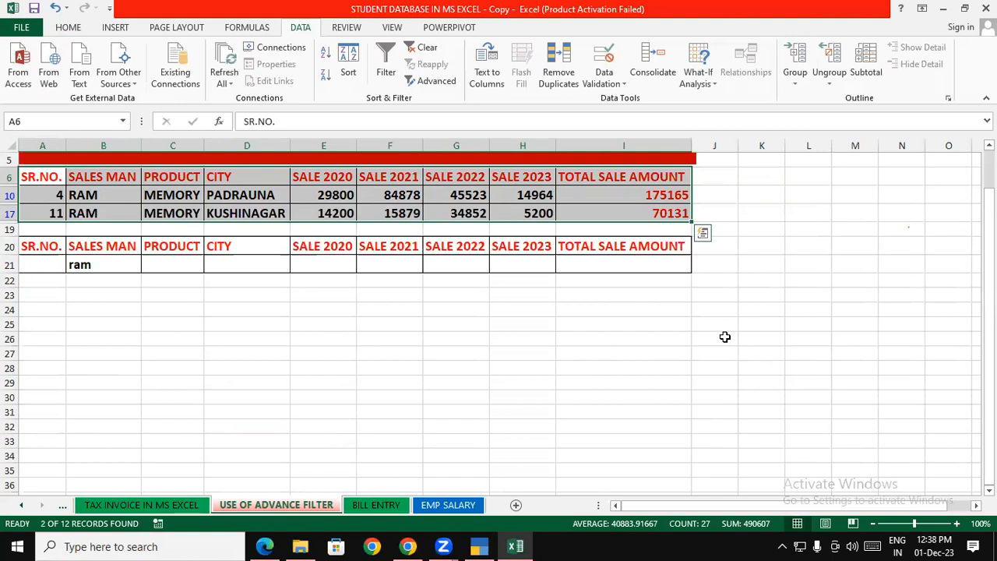
- Undo the advanced filter and clear the salesman criterion from cell B21
key(ctrl+z)
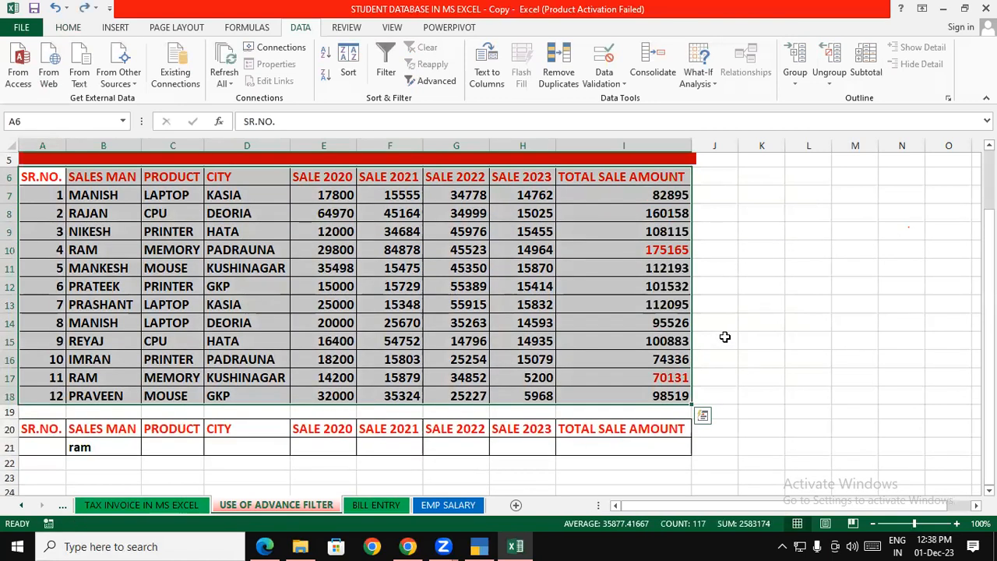
click(753, 348)
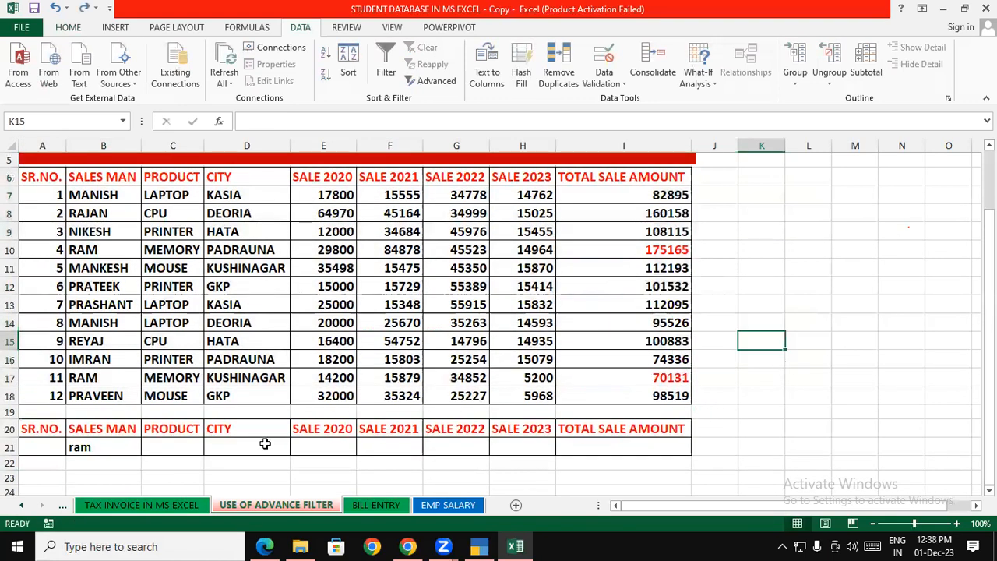
click(102, 447)
key(Delete)
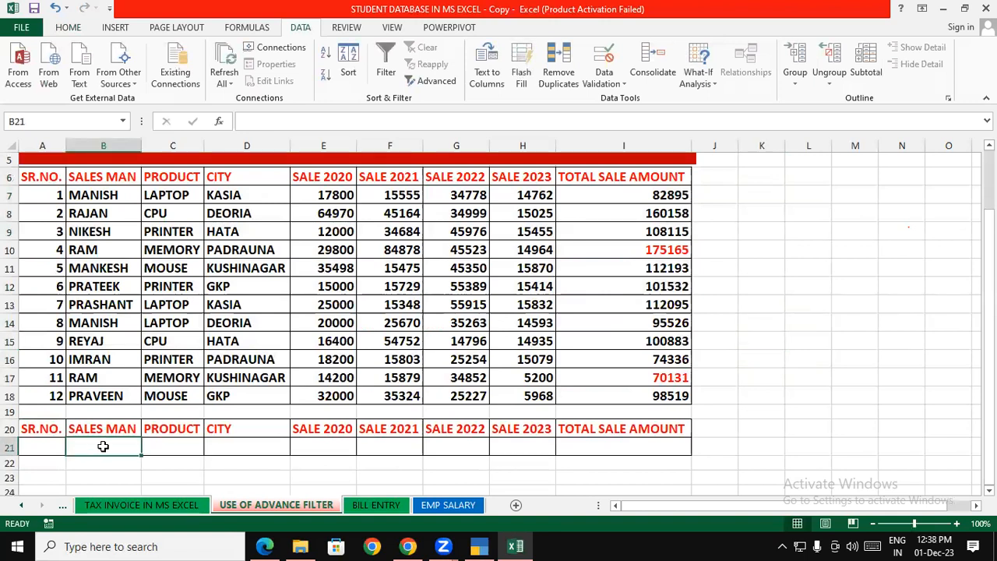
click(776, 341)
- Enter the salesman's name from serial number 12 as a quoted-text formula in criteria cell B21
click(99, 446)
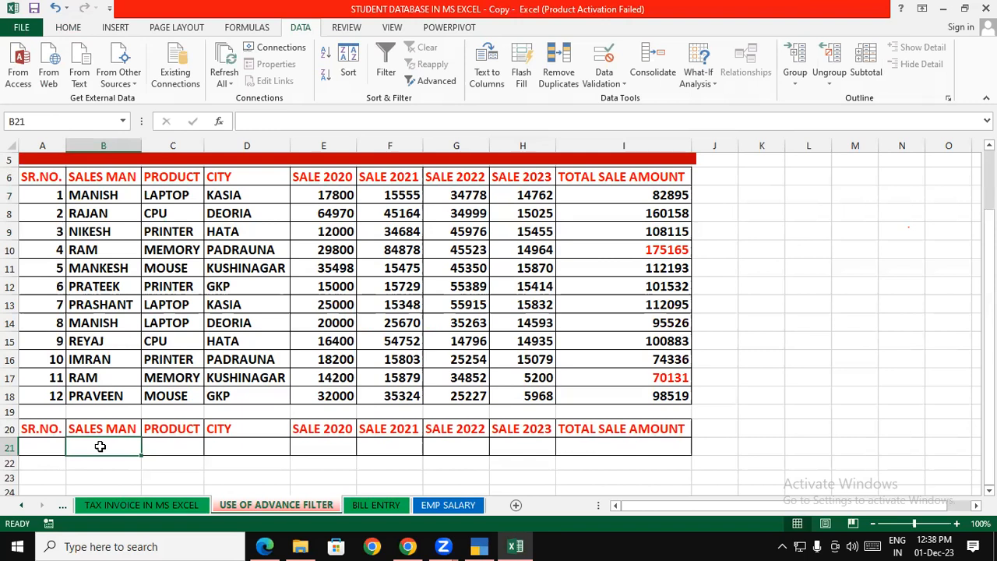
text(="prav)
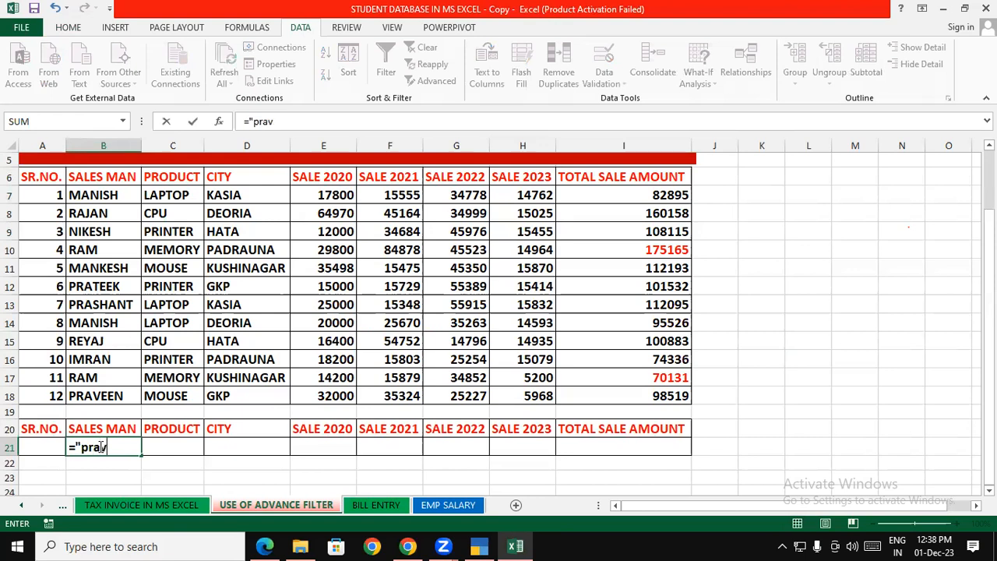
text(eeen")
key(Return)
click(758, 321)
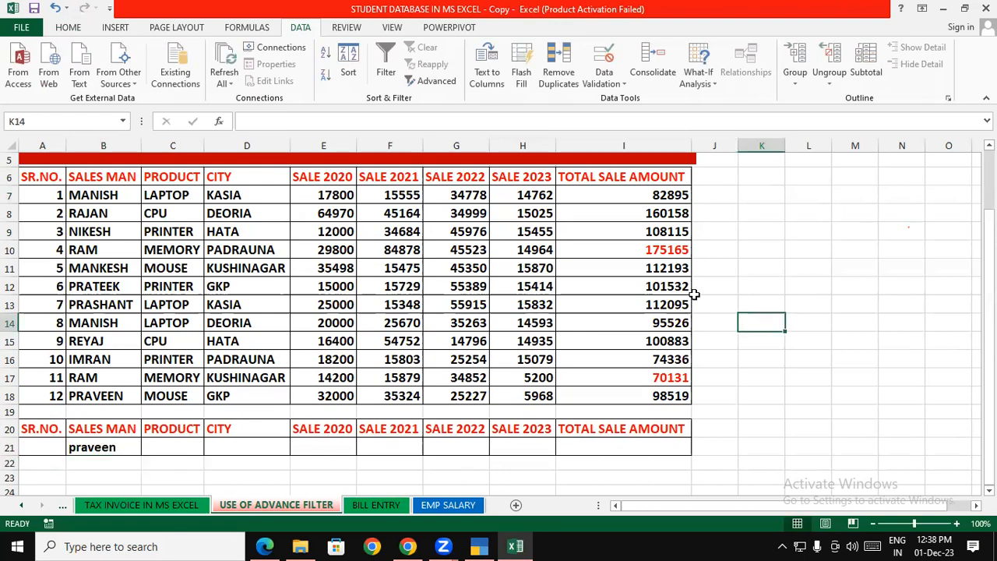
- Apply an in-place Advanced Filter to the sales list A6:I18 with criteria range A20:I21
drag(32, 177, 102, 212)
drag(214, 265, 645, 382)
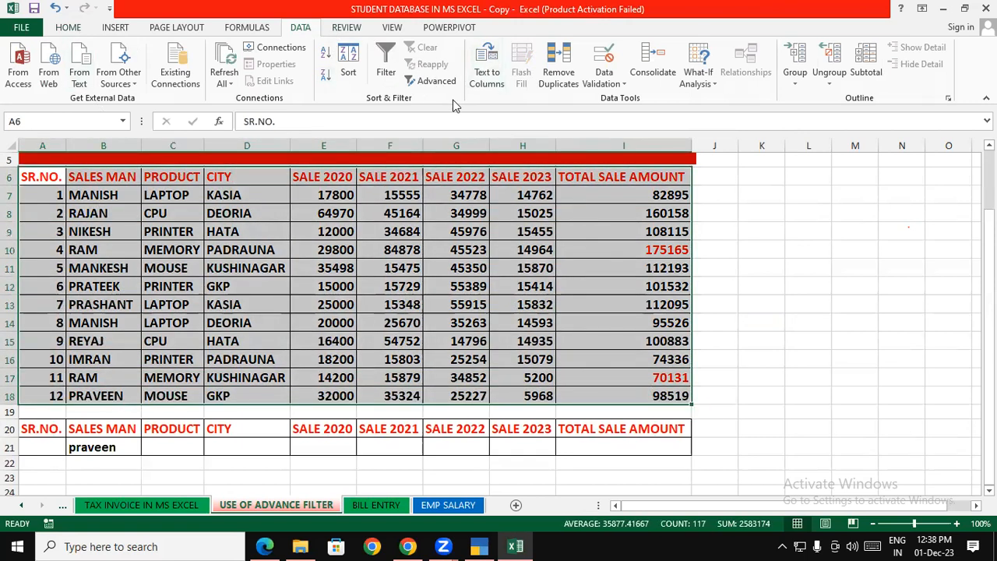
click(431, 81)
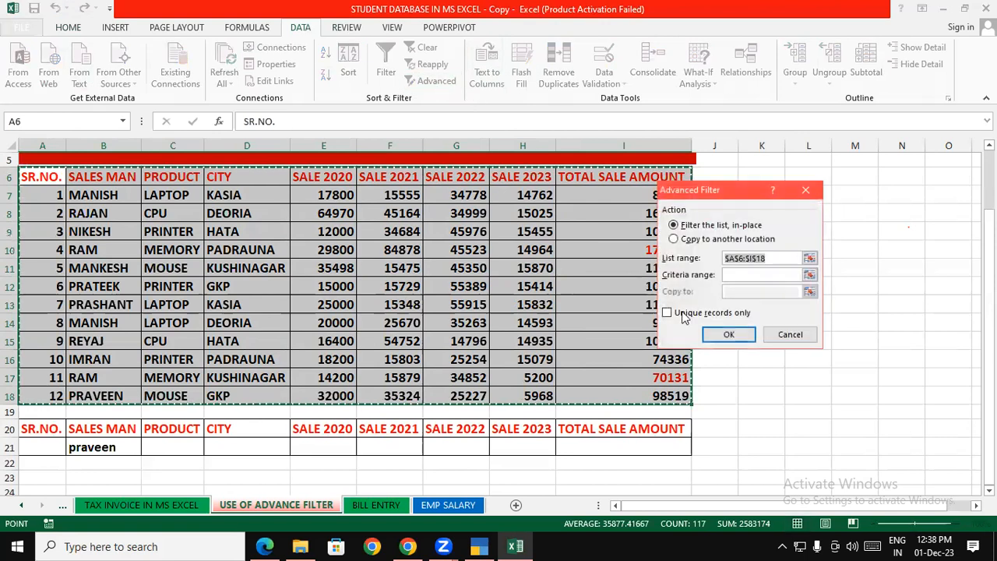
click(741, 275)
drag(33, 427, 652, 450)
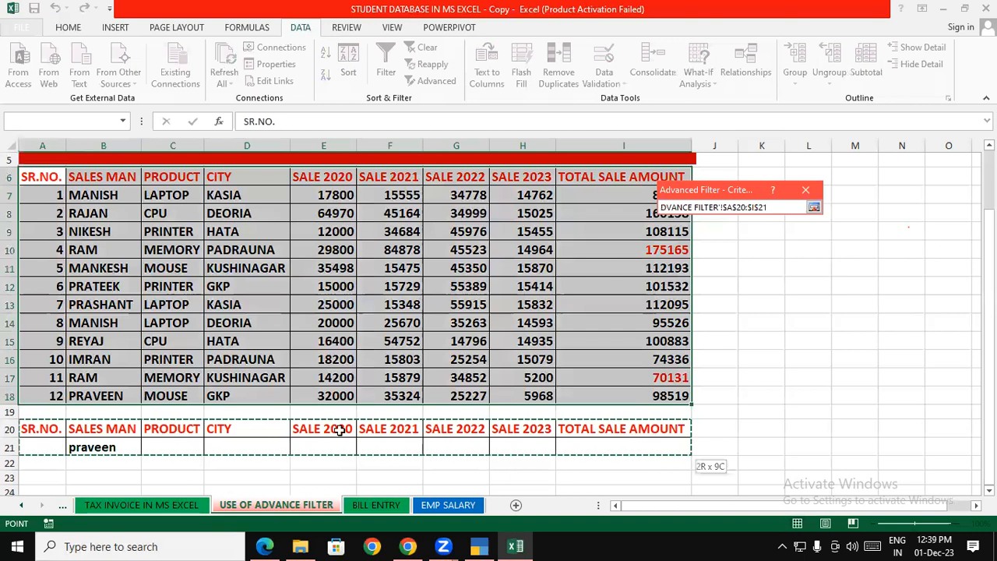
click(728, 334)
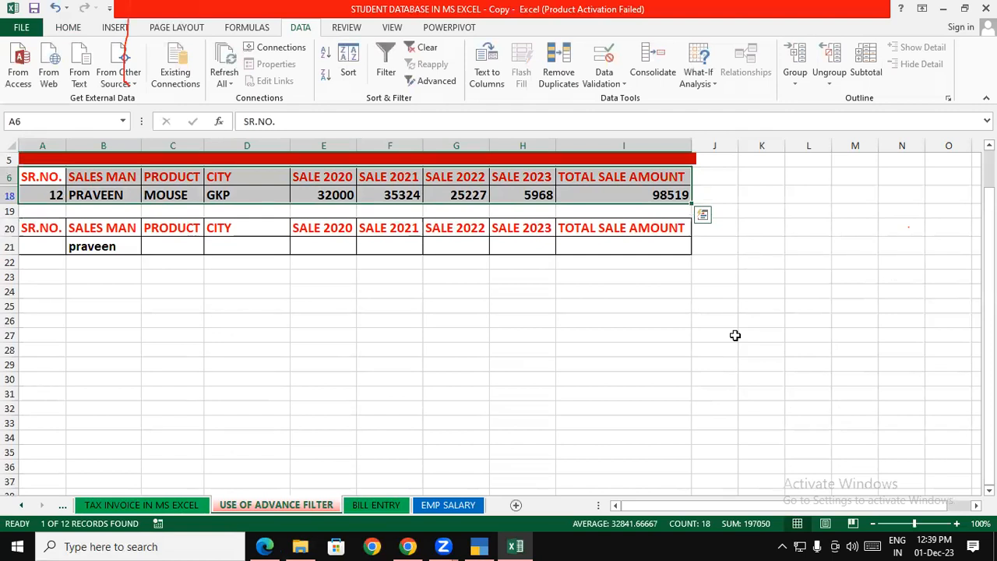
- Undo the filter for serial number 12's salesman and delete that name from cell B21
click(734, 335)
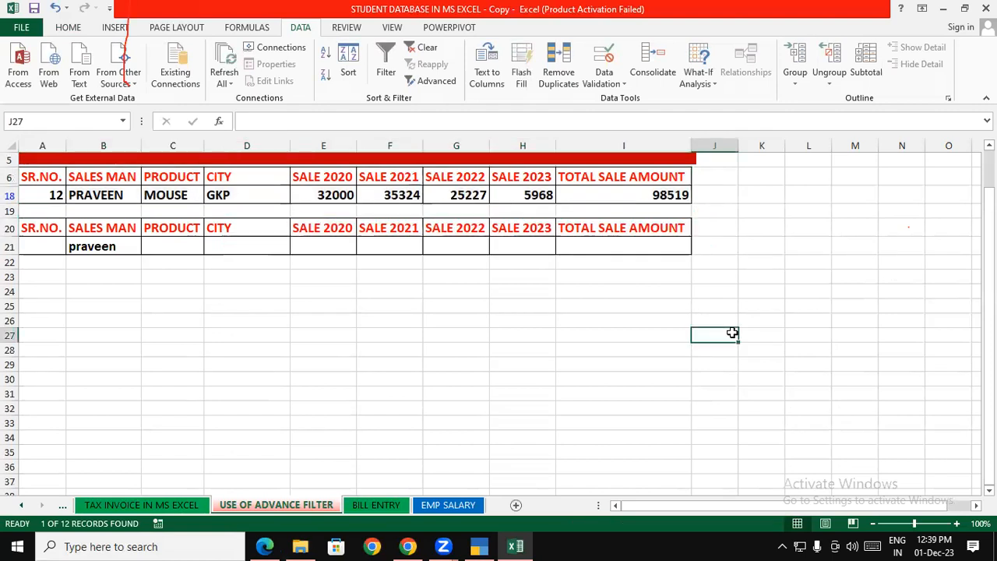
scroll(734, 333, down, 1)
scroll(733, 333, up, 4)
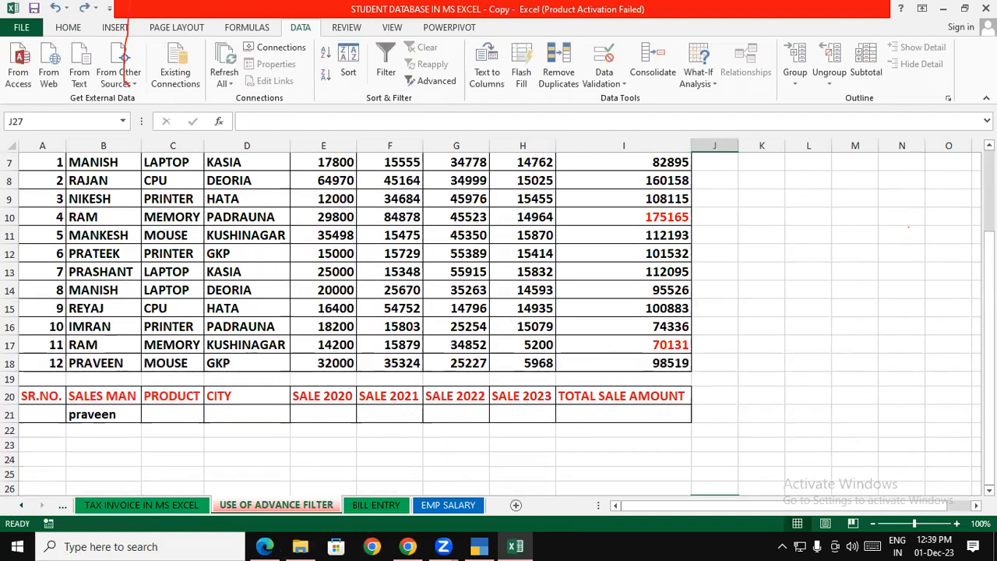
scroll(922, 276, up, 1)
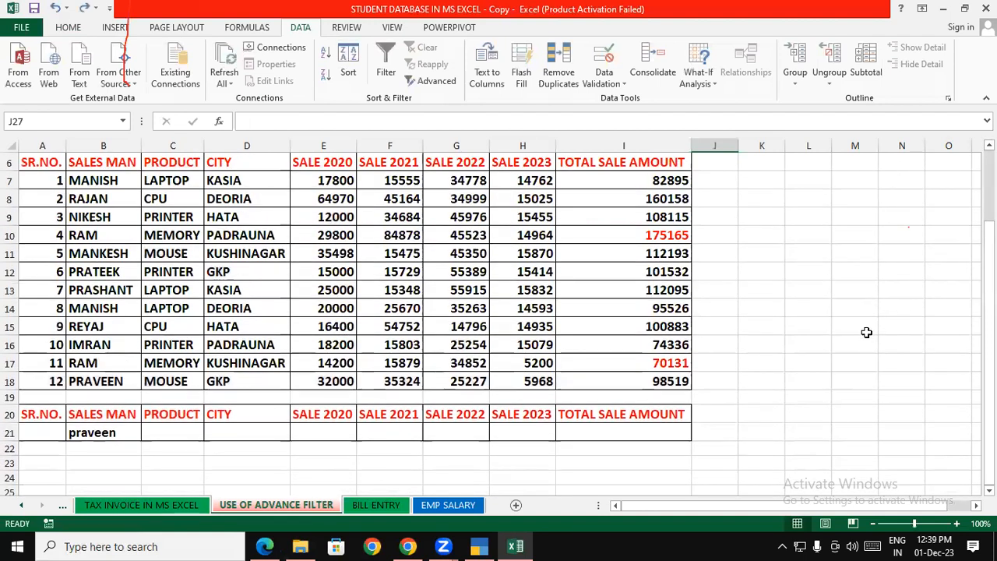
click(869, 304)
click(120, 434)
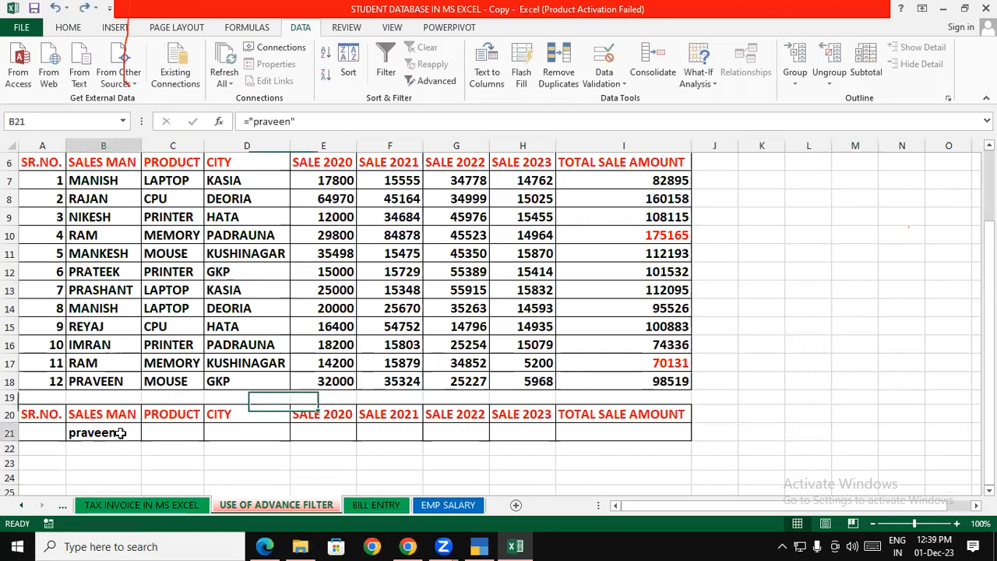
key(Delete)
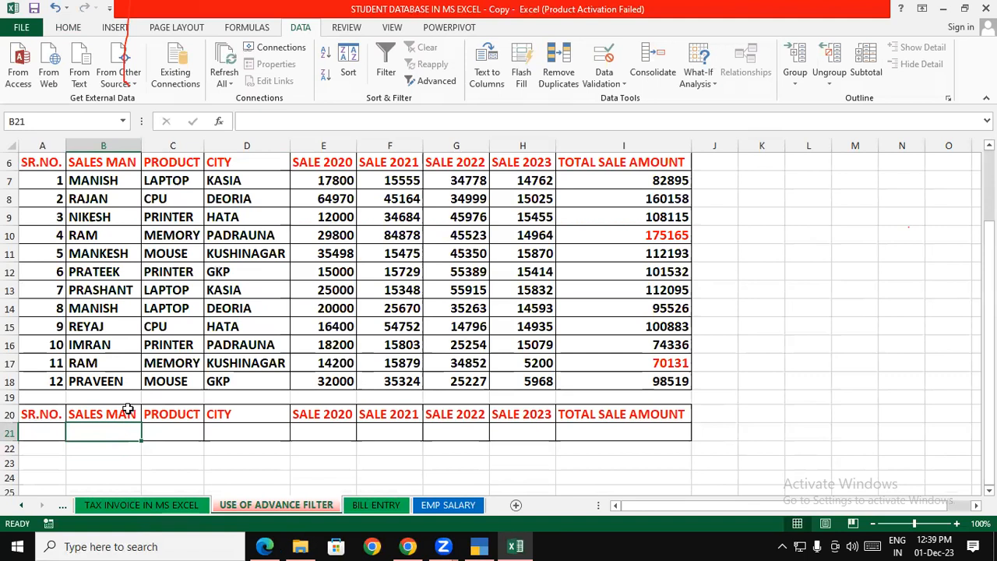
- Enter the formula ="memory" in the PRODUCT criteria cell C21
click(865, 304)
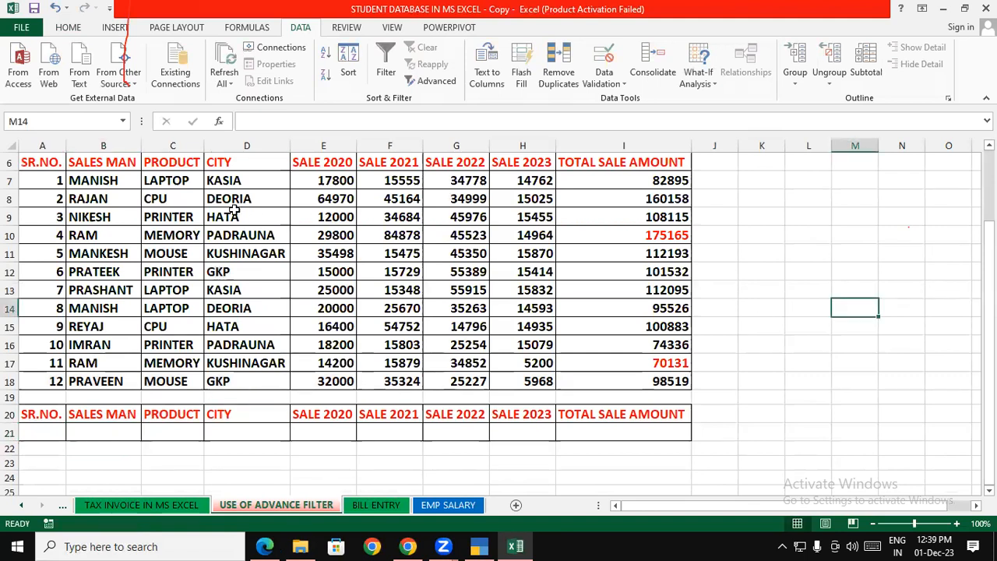
click(175, 236)
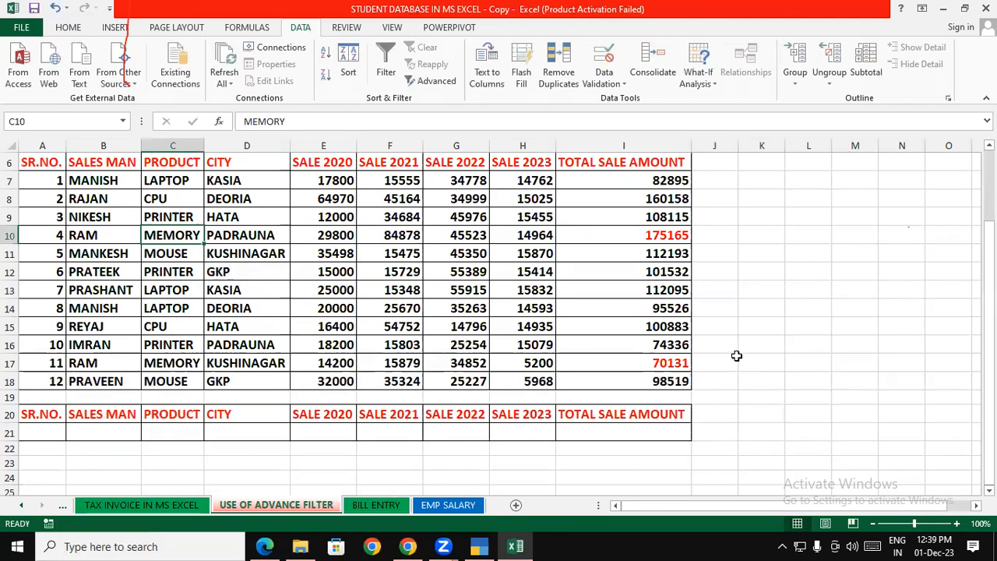
click(194, 430)
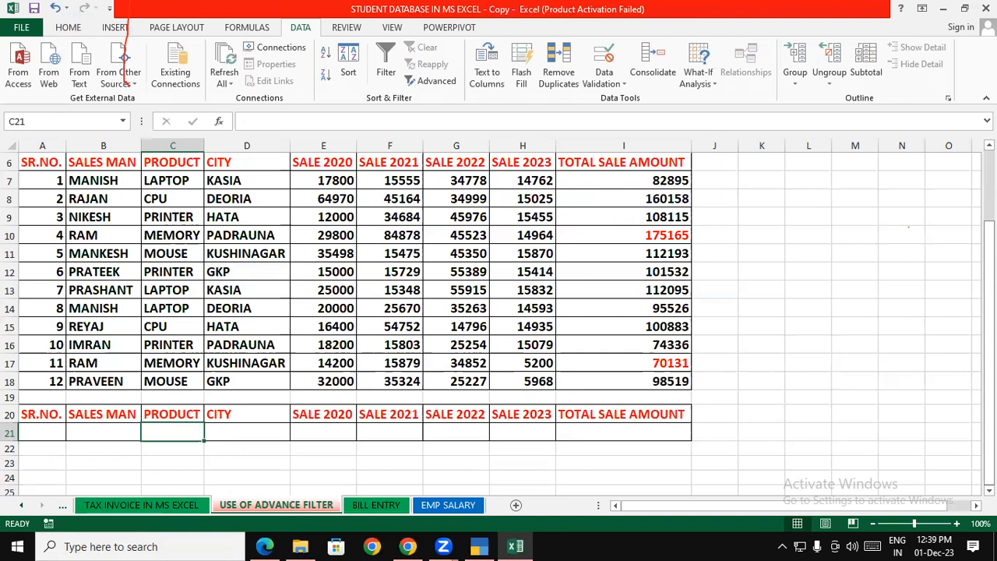
text(=")
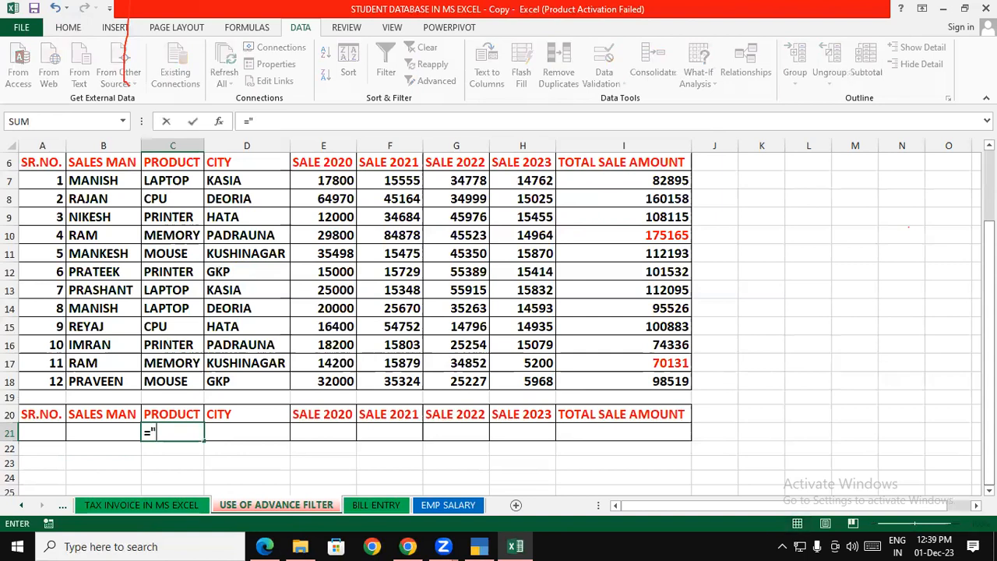
text(memory)
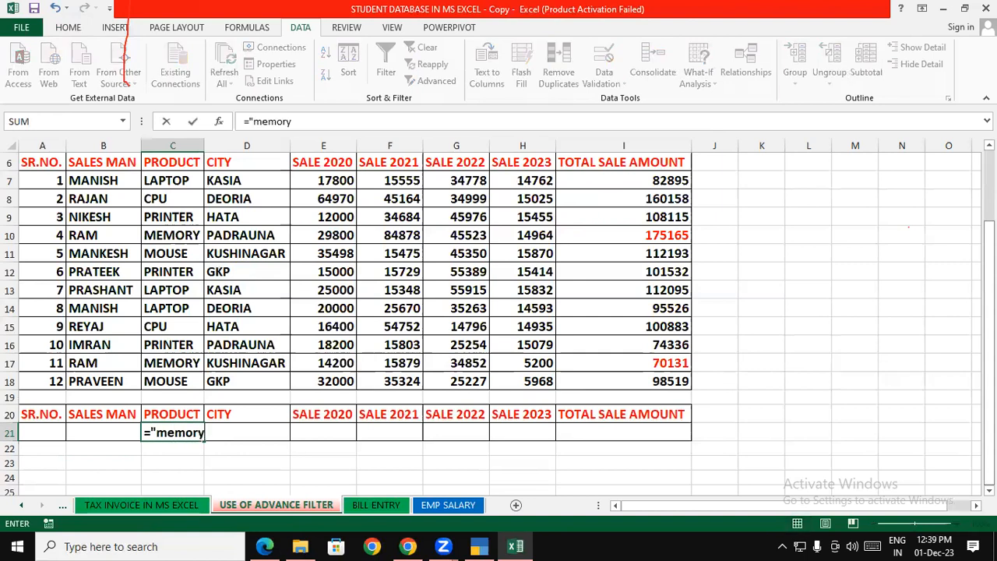
text(")
key(Return)
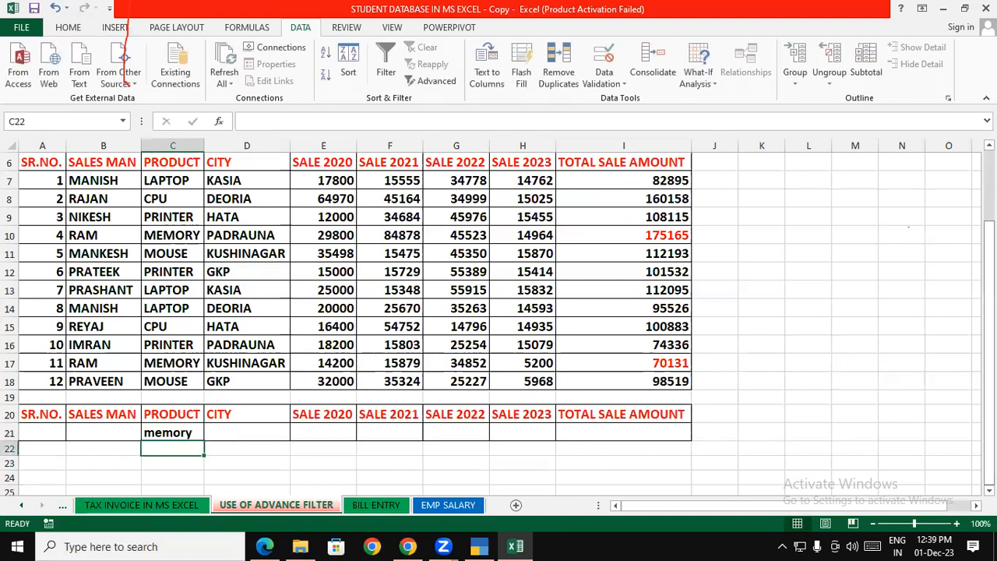
click(127, 431)
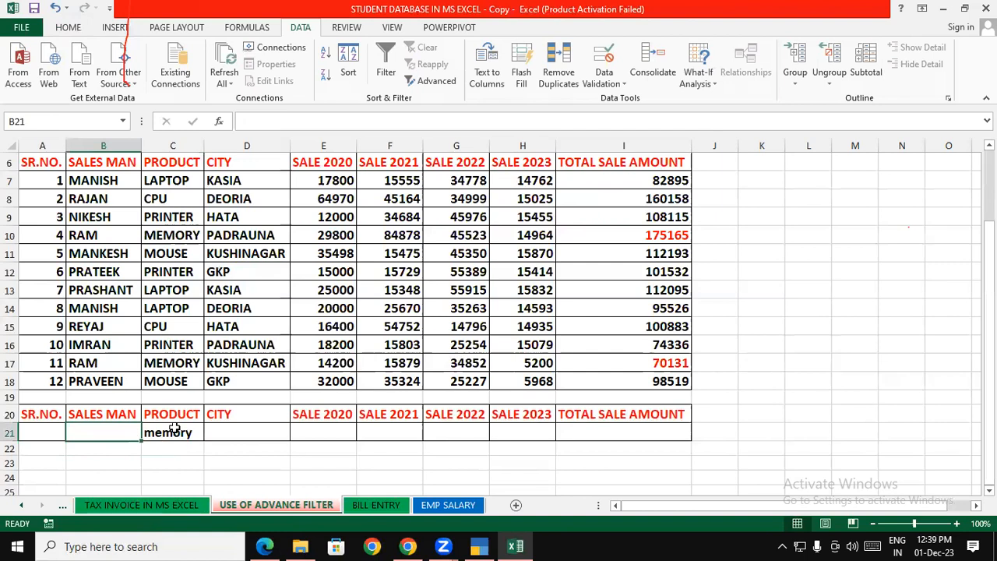
click(173, 429)
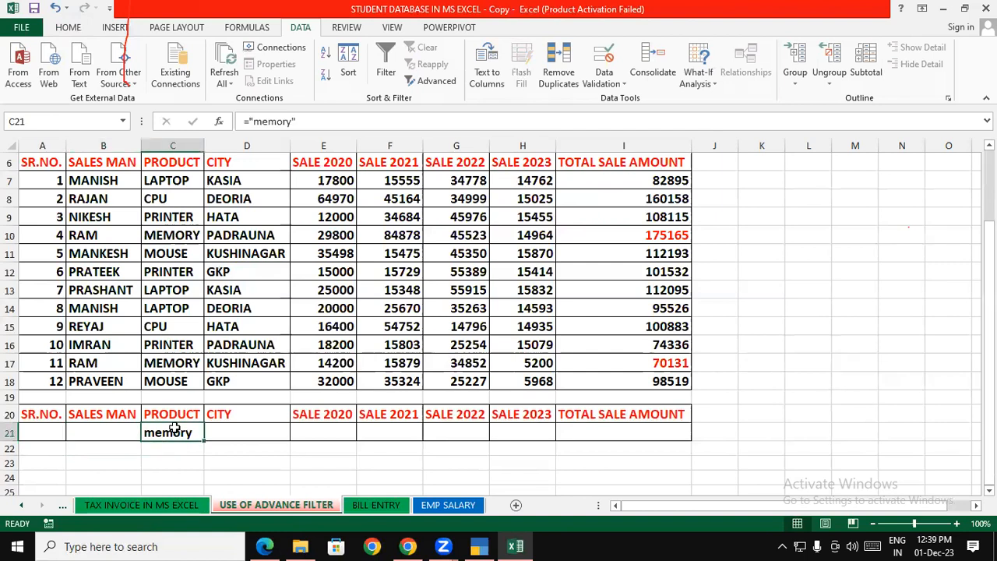
click(333, 468)
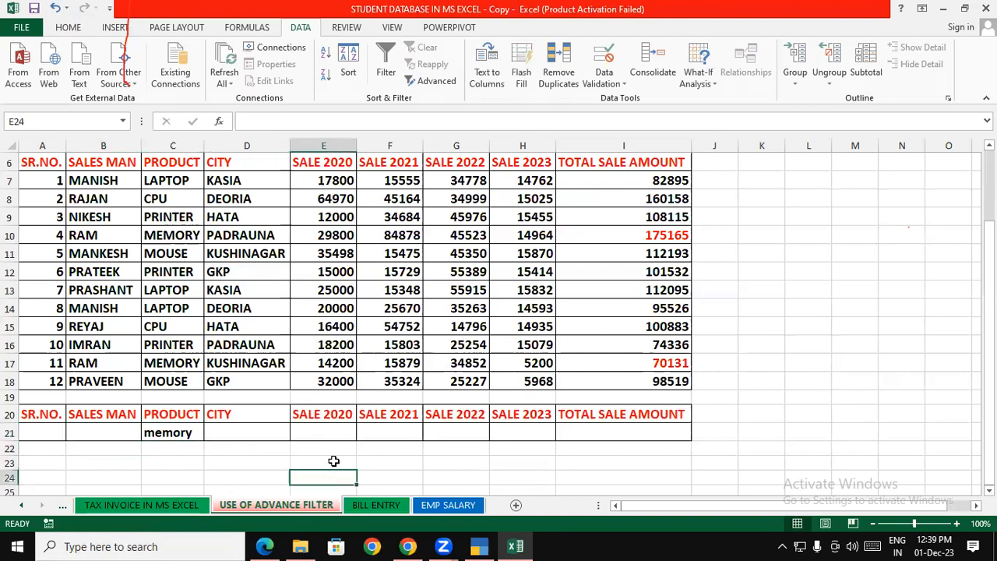
- Apply an in-place Advanced Filter to the list A6:I18 for the memory product, using A20:I21 as the criteria range
drag(53, 163, 669, 381)
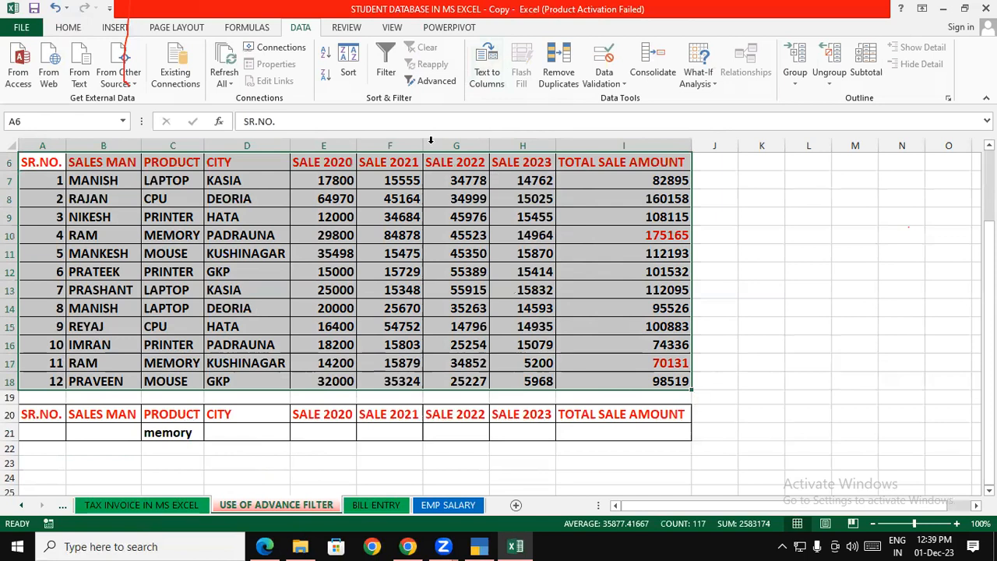
click(434, 81)
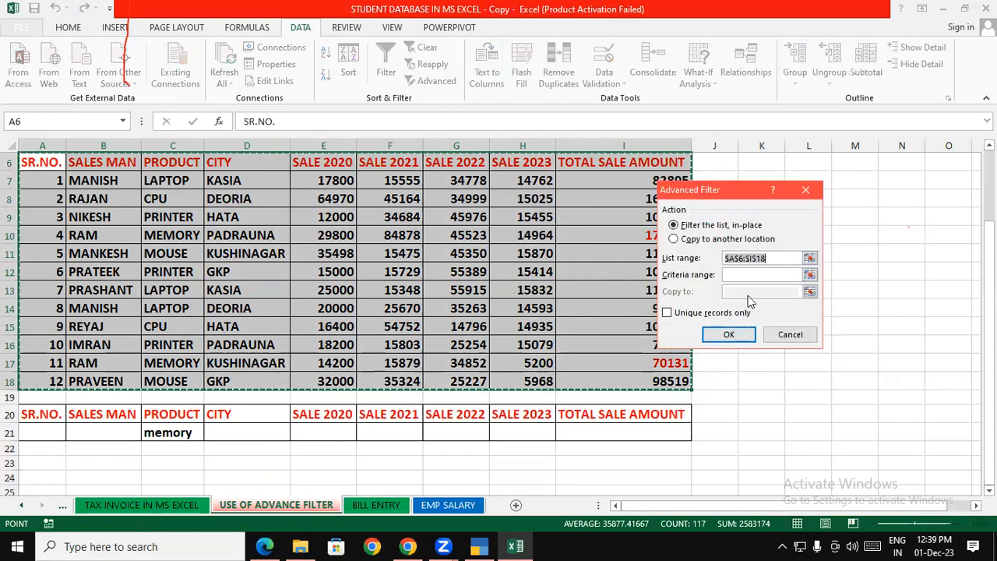
click(799, 275)
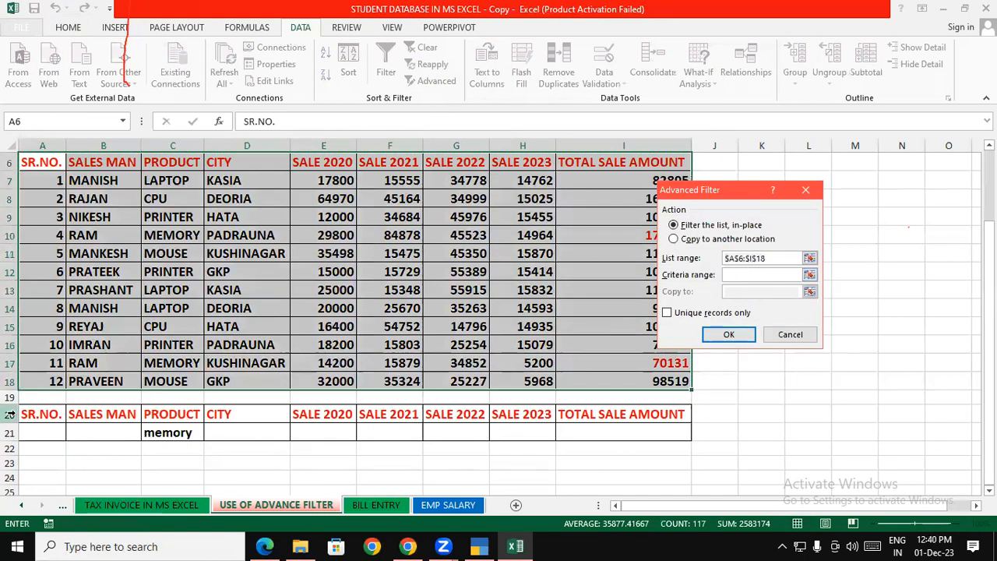
drag(53, 415, 325, 419)
drag(570, 433, 611, 431)
click(691, 314)
click(731, 335)
click(732, 336)
drag(171, 180, 644, 216)
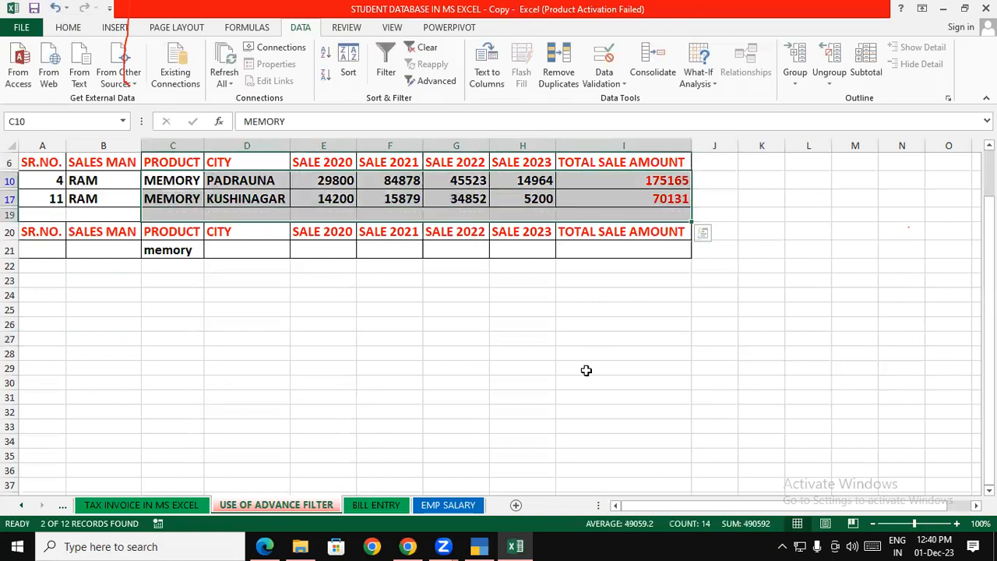
click(585, 368)
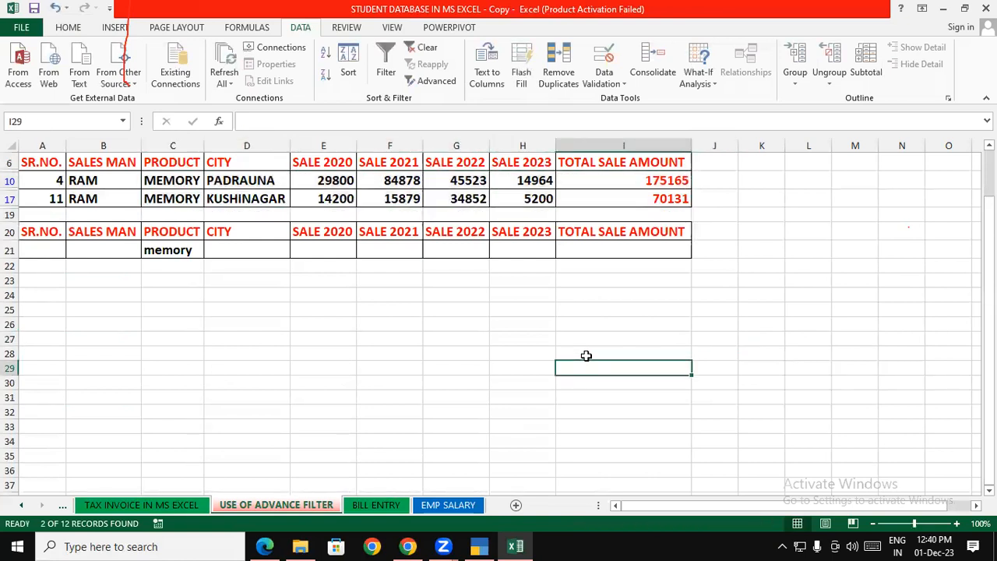
- Undo the memory product filter and delete the product criterion from cell C21
key(ctrl+z)
click(272, 405)
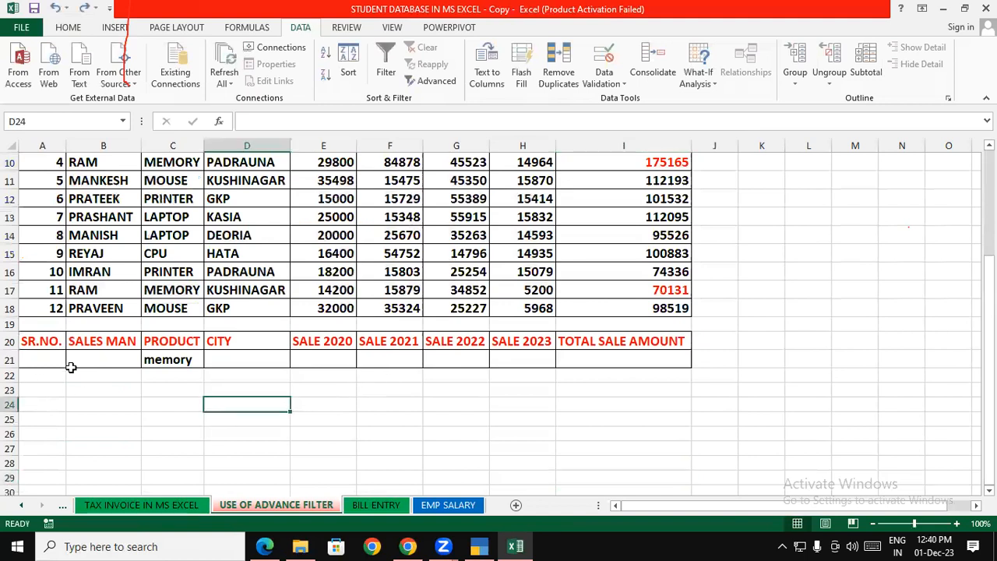
click(119, 365)
click(171, 360)
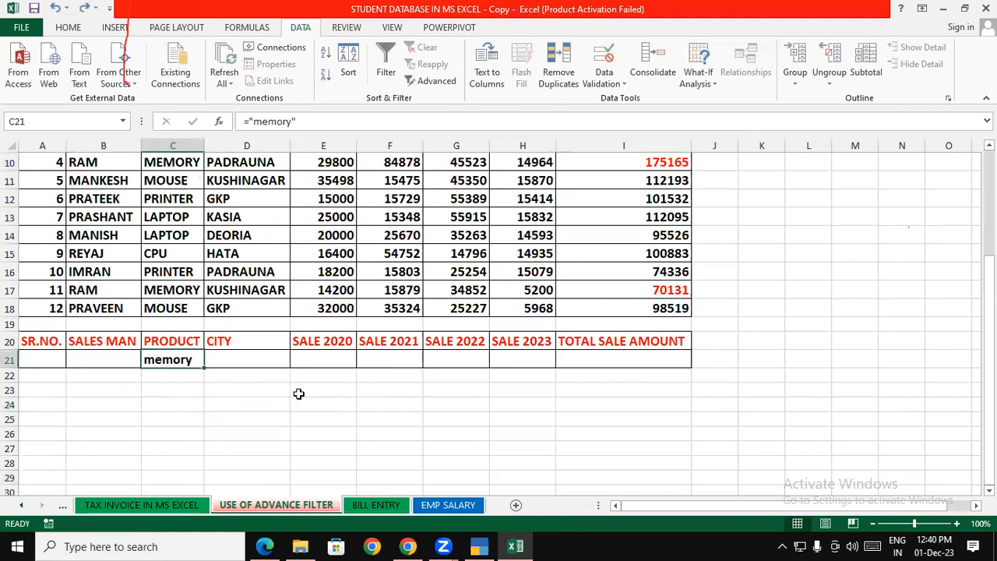
click(298, 393)
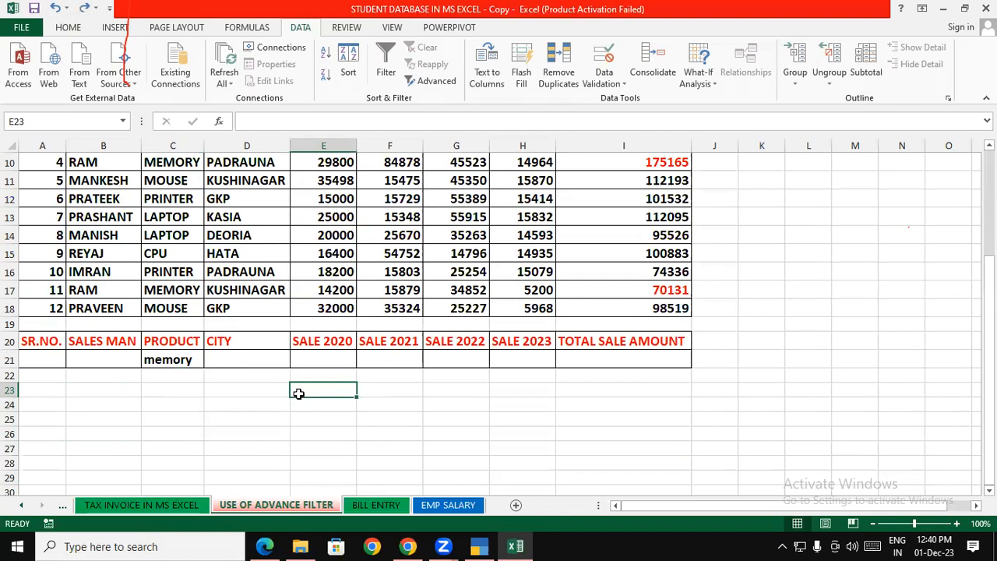
click(225, 393)
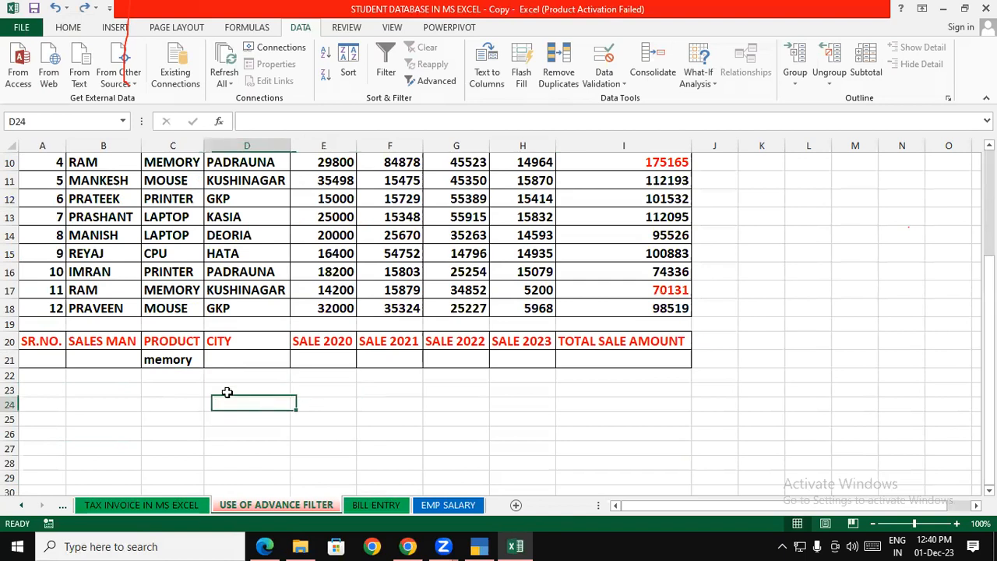
click(178, 360)
key(Delete)
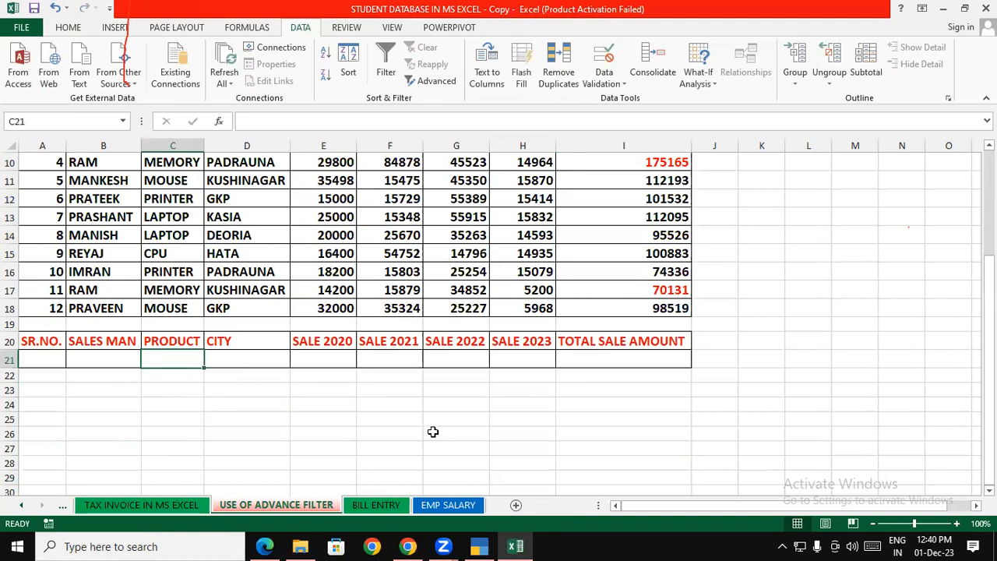
click(628, 476)
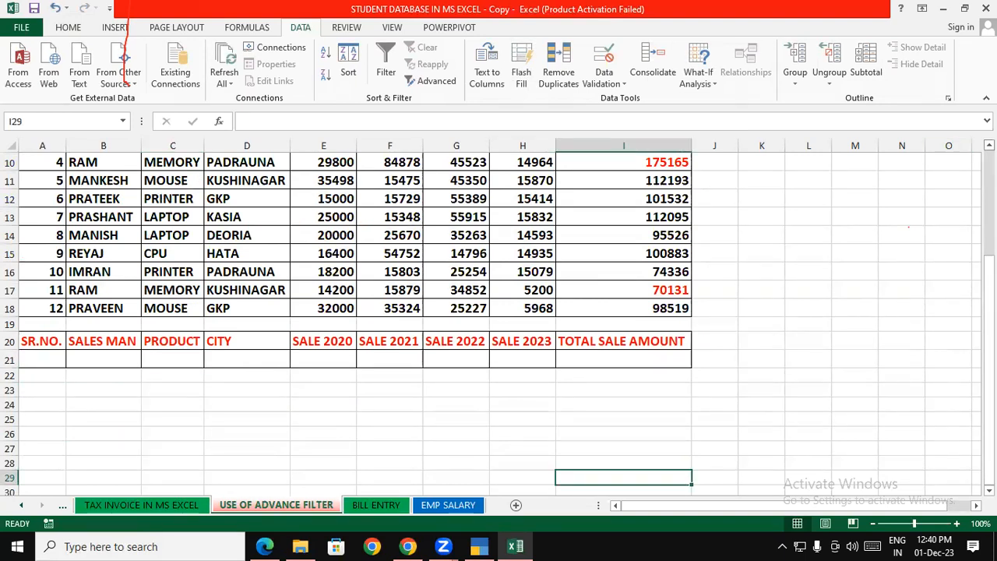
- Enter the formula =">20000" in cell E21 as the SALE 2020 criterion
scroll(908, 305, up, 2)
click(904, 319)
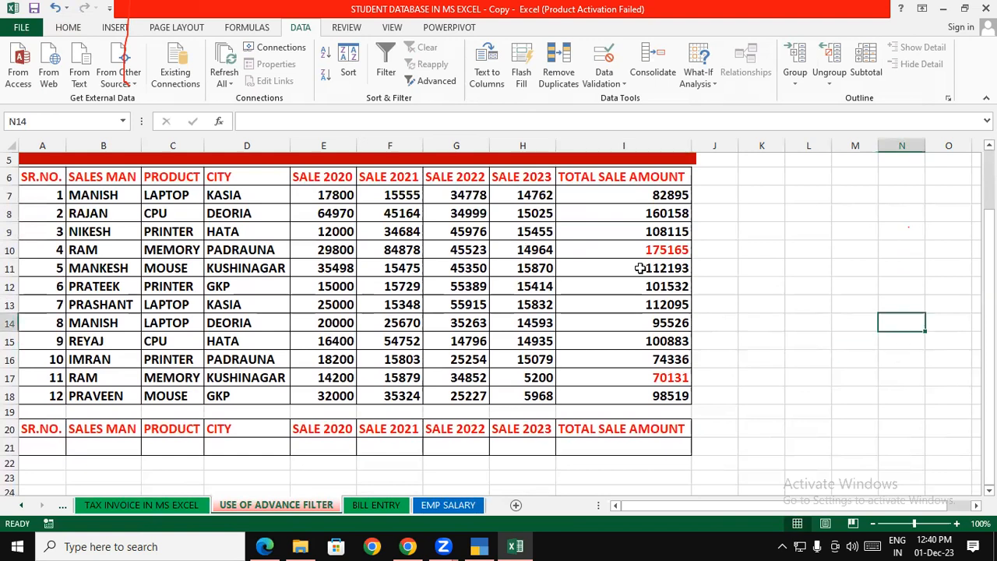
drag(352, 193, 344, 397)
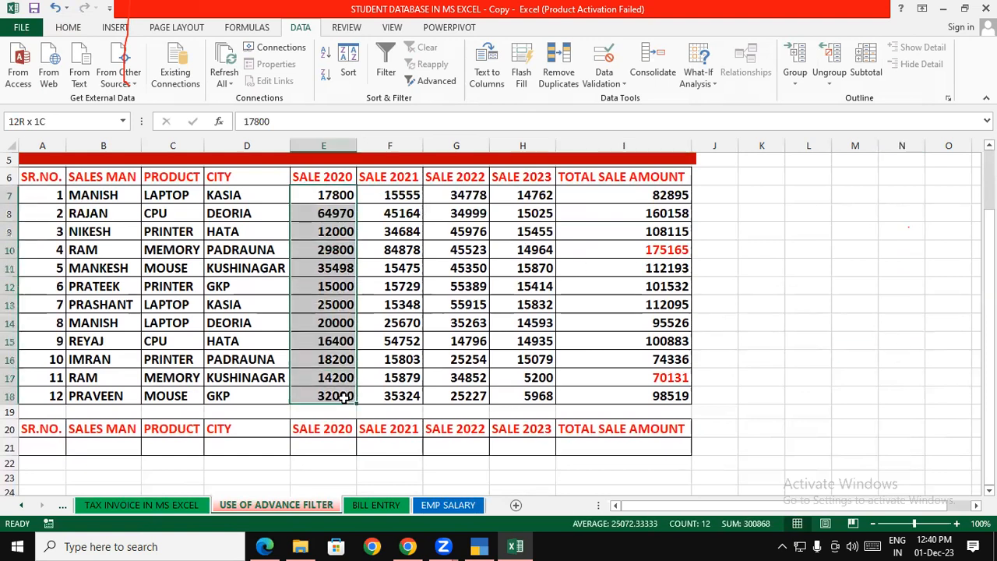
click(777, 321)
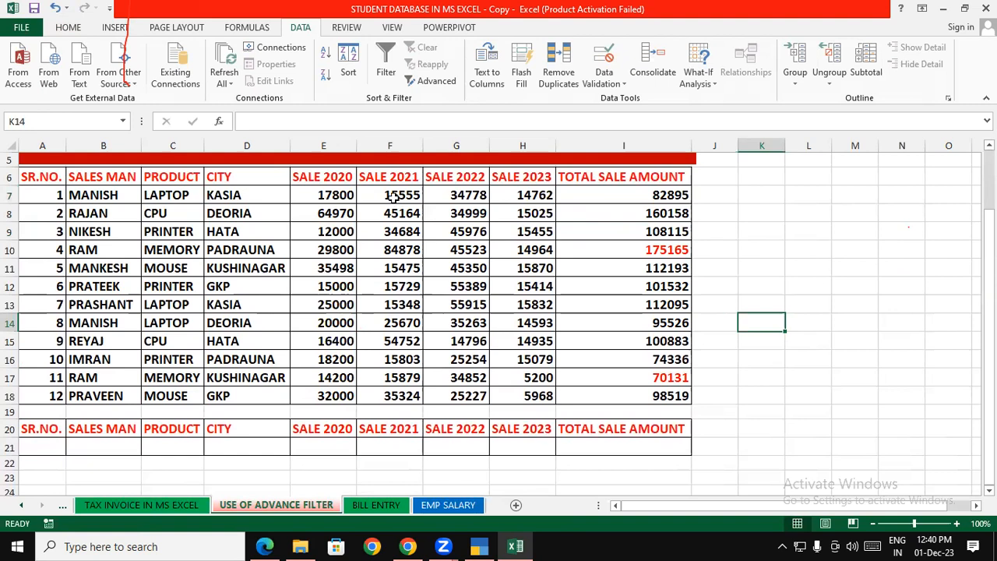
click(342, 191)
drag(342, 213, 343, 395)
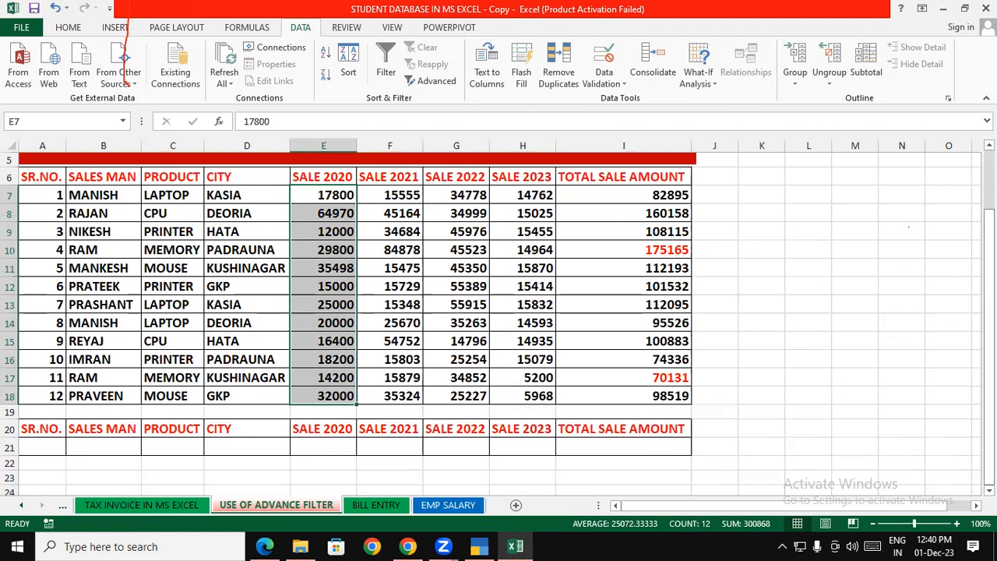
click(310, 447)
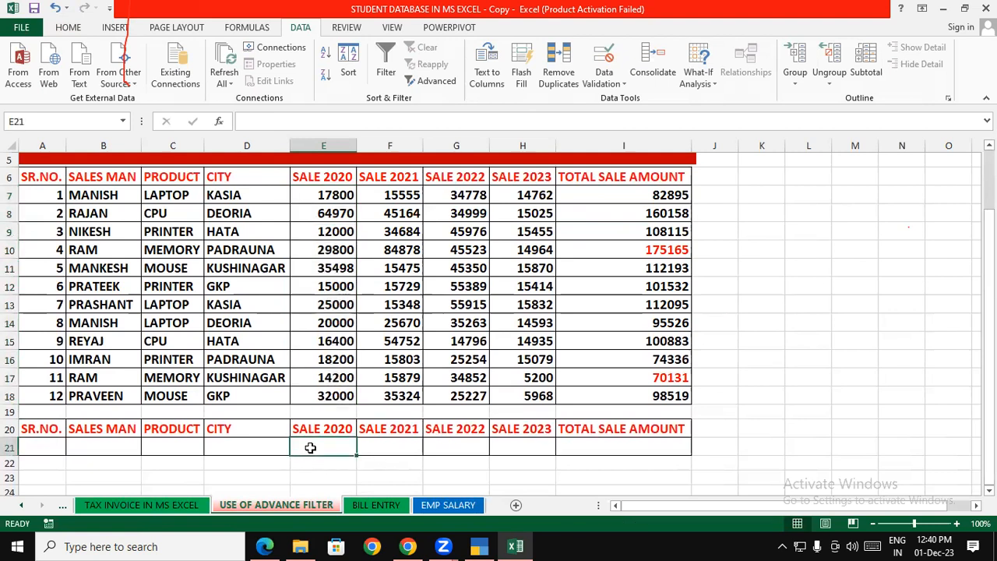
text(=)
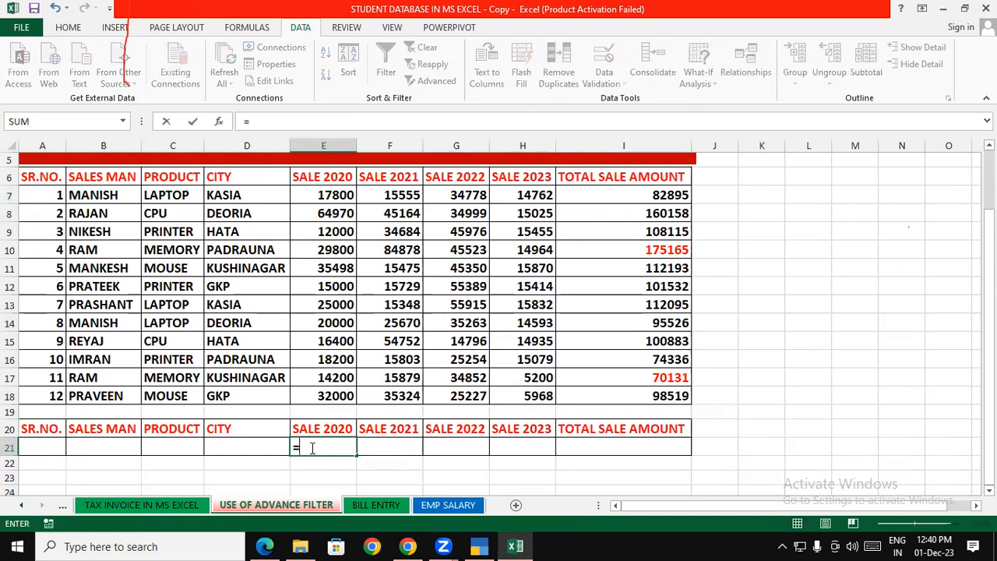
text(">)
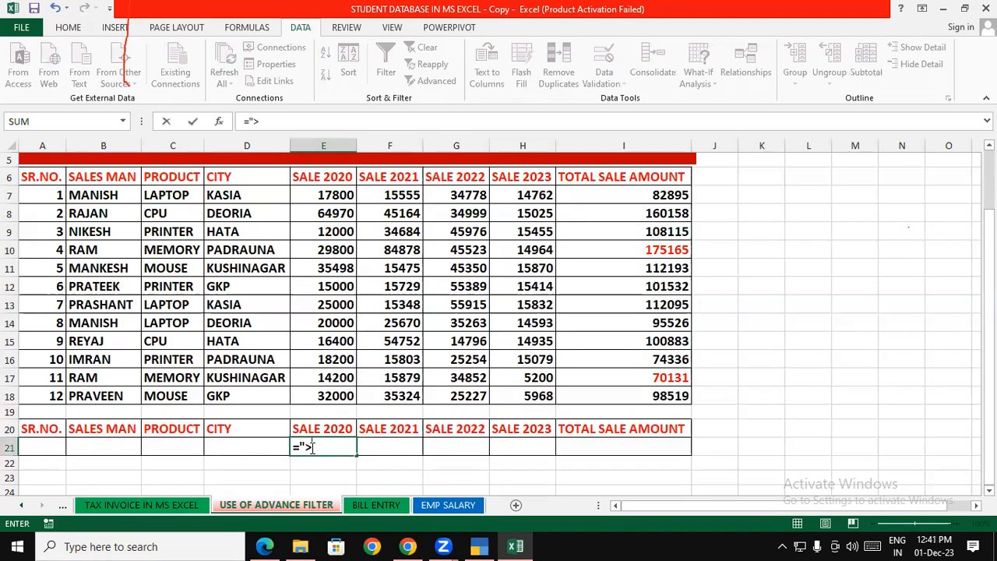
text(20000")
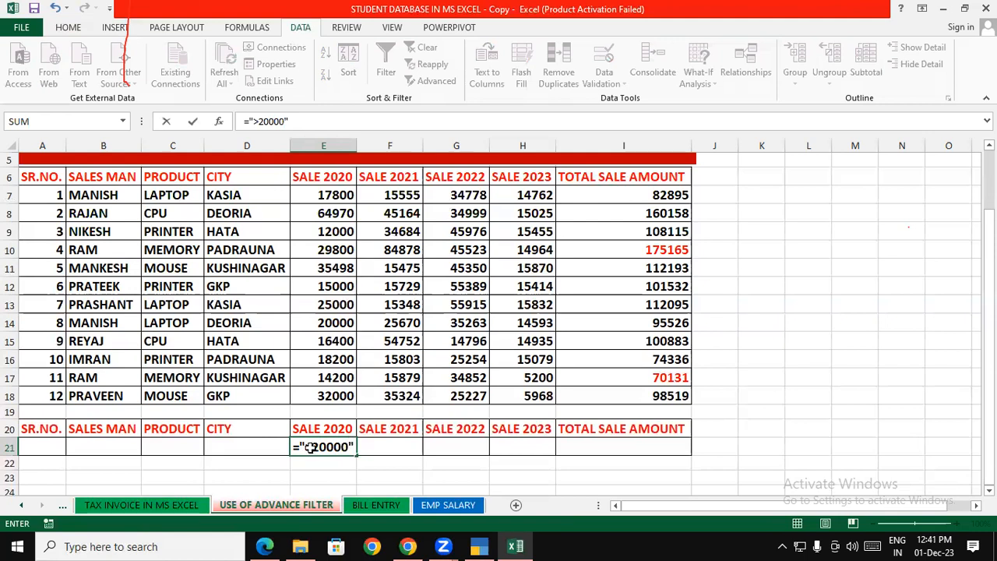
key(Return)
click(859, 443)
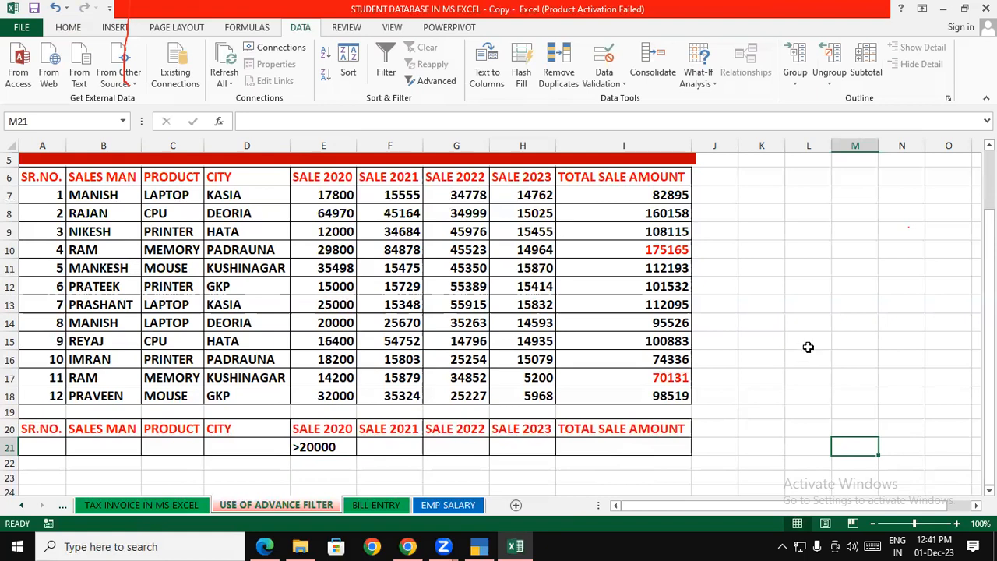
click(809, 343)
- Filter the list A6:I18 in place by the SALE 2020 criterion with Advanced Filter, using criteria range A20:I21, and select the remaining 2020 sales values
drag(43, 175, 614, 390)
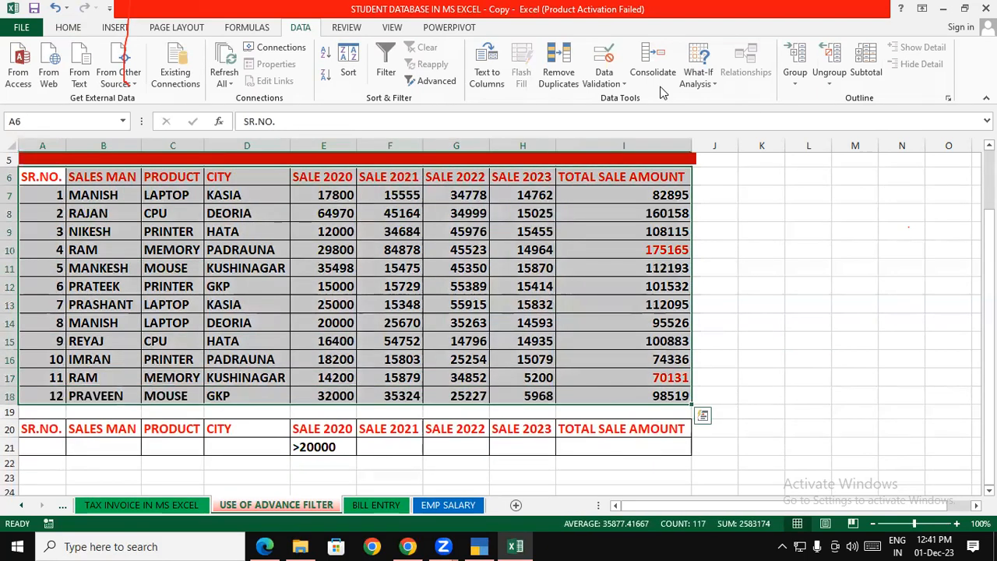
click(436, 81)
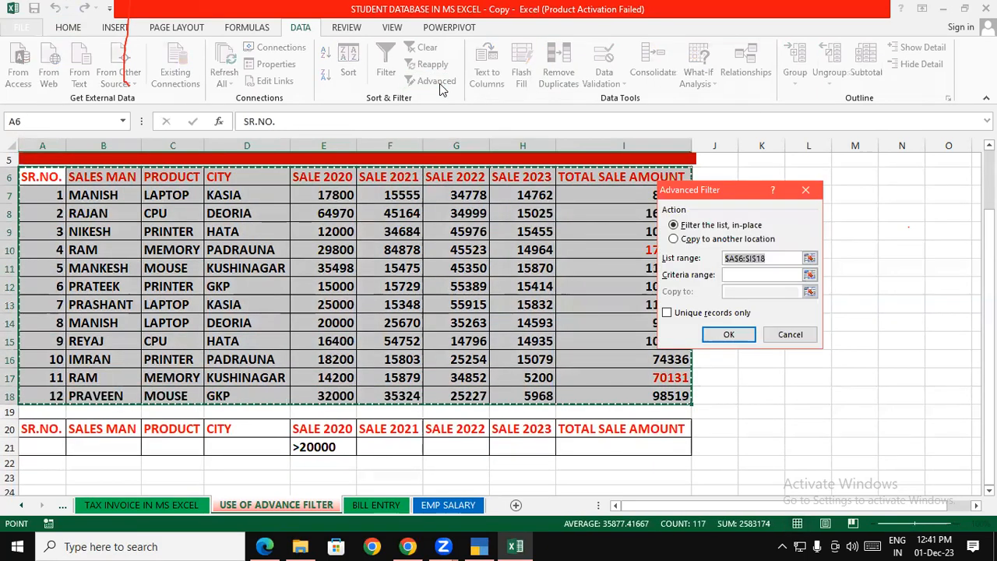
click(745, 274)
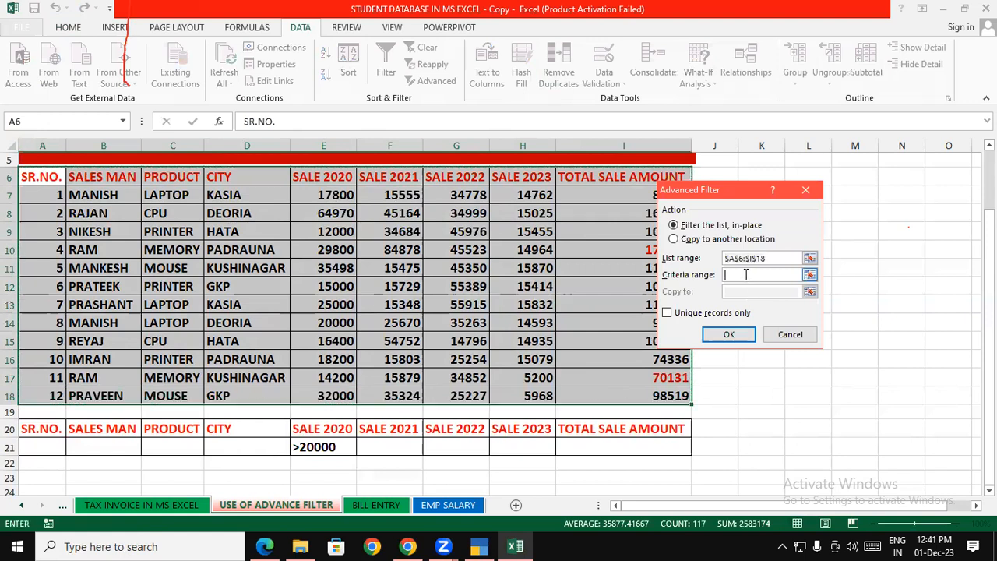
drag(39, 430, 685, 447)
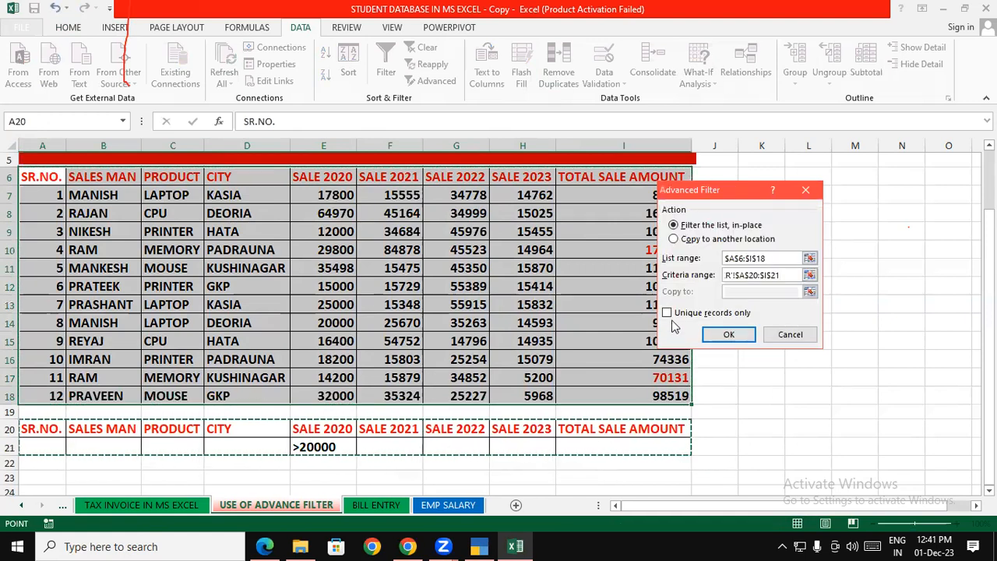
click(728, 334)
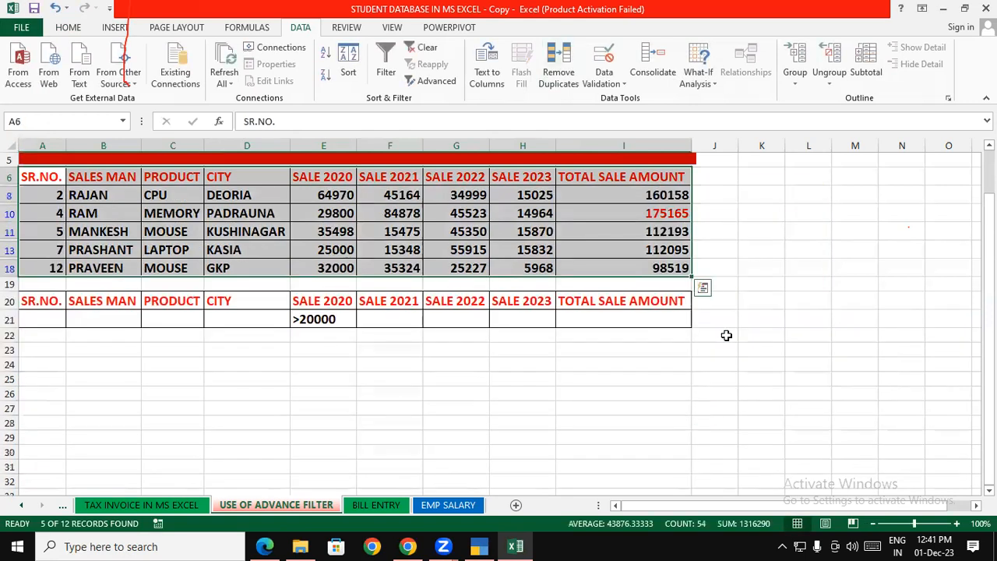
click(697, 286)
drag(327, 194, 342, 267)
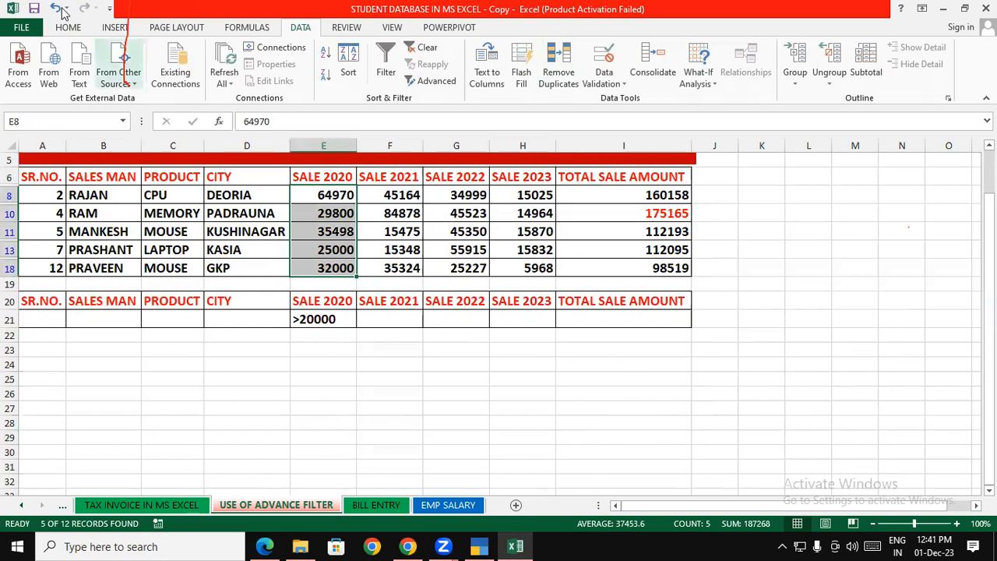
click(68, 28)
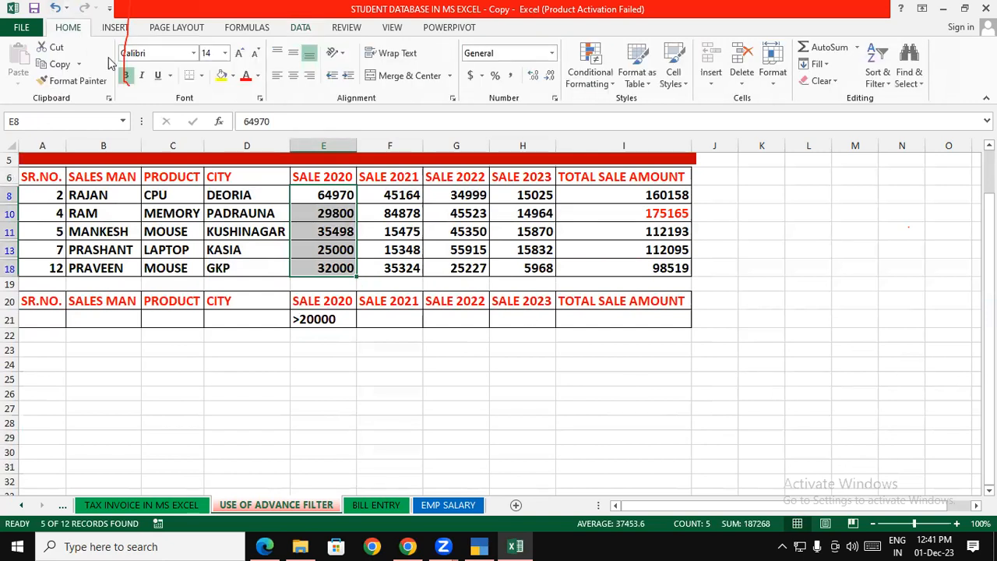
click(245, 75)
click(380, 354)
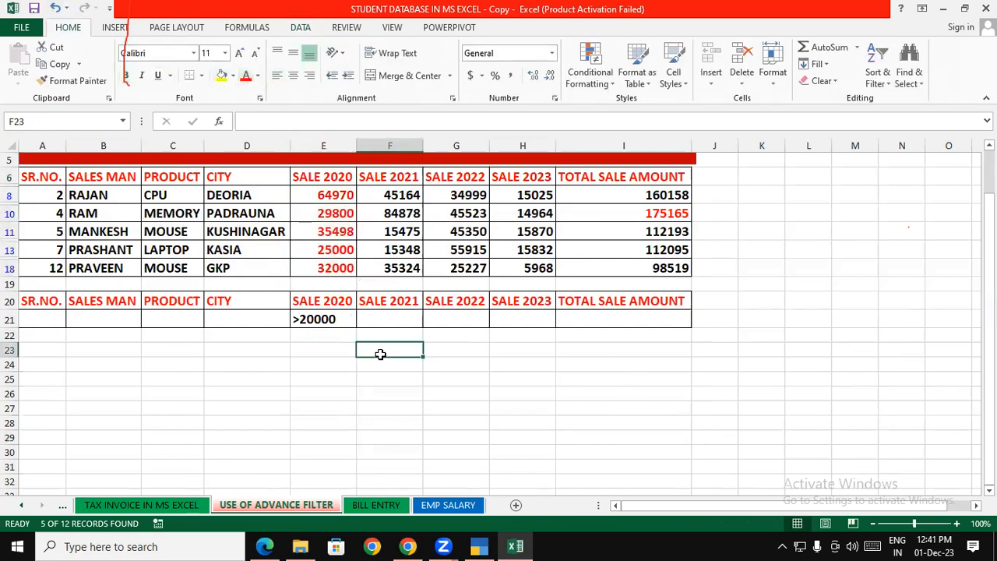
key(ctrl+z)
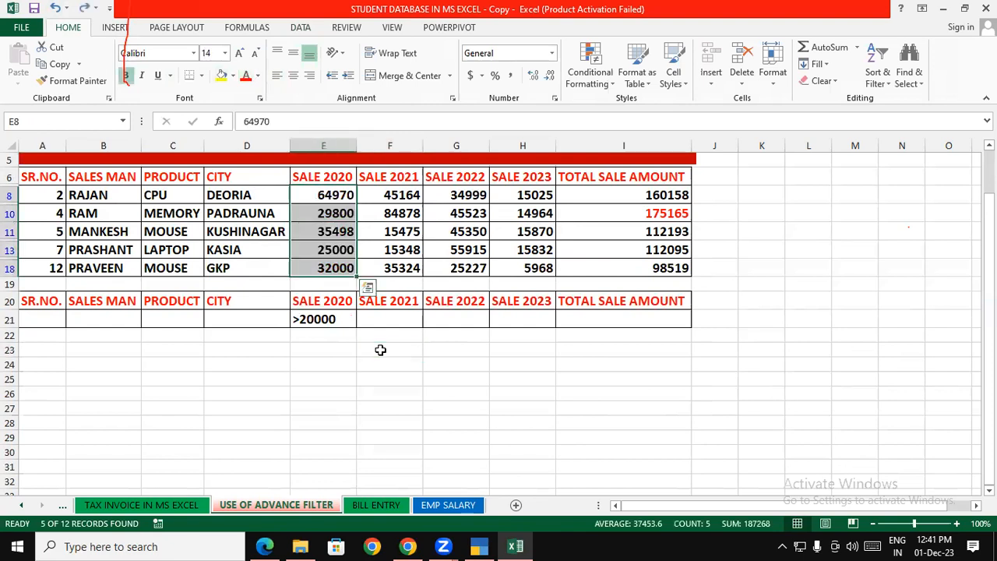
- Undo the in-place SALE 2020 filter on the sales list
key(ctrl+z)
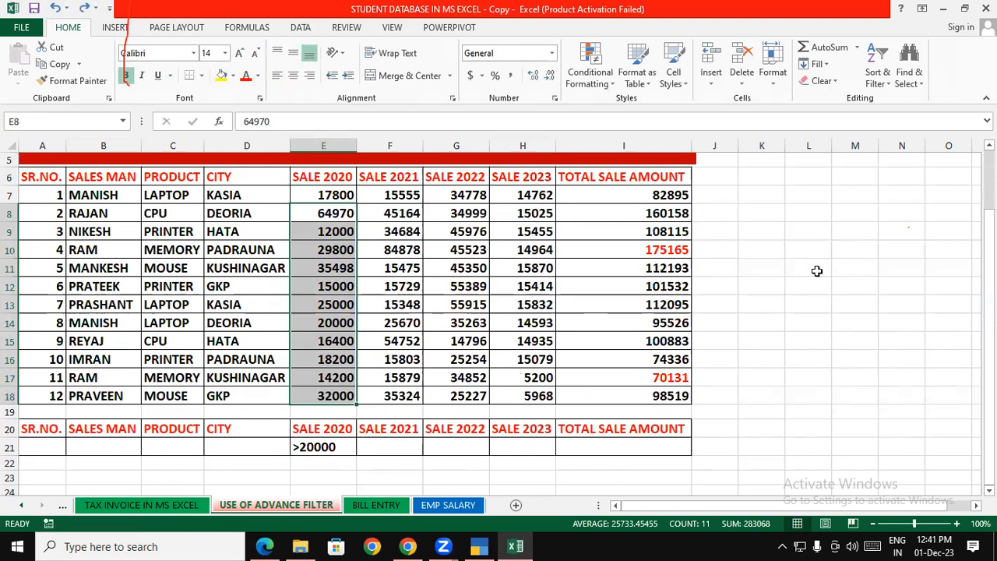
click(816, 270)
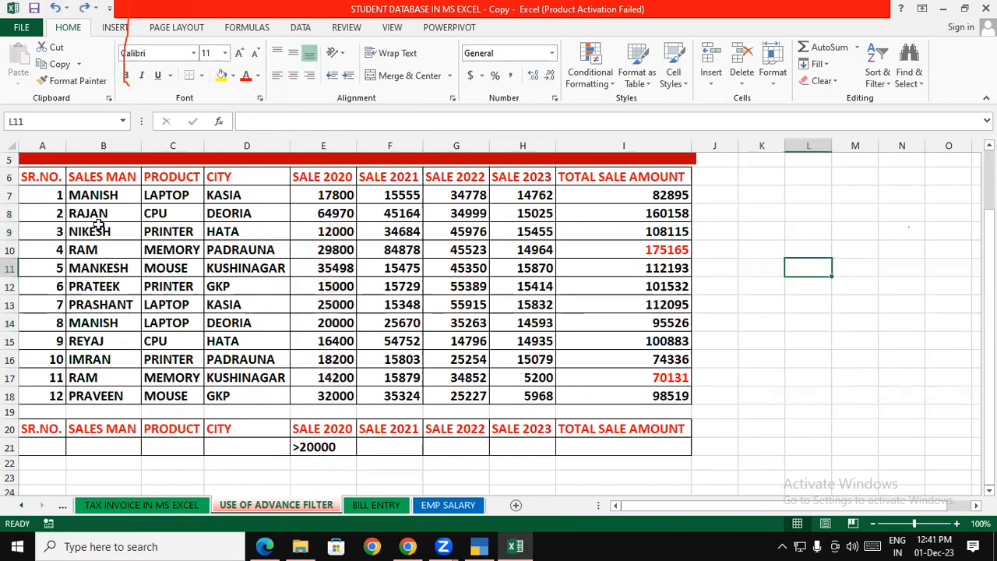
- Colour the text red across columns A to I in rows 8, 10, 11, 13 and 18, the records with SALE 2020 above 20000
drag(26, 216, 652, 218)
click(246, 76)
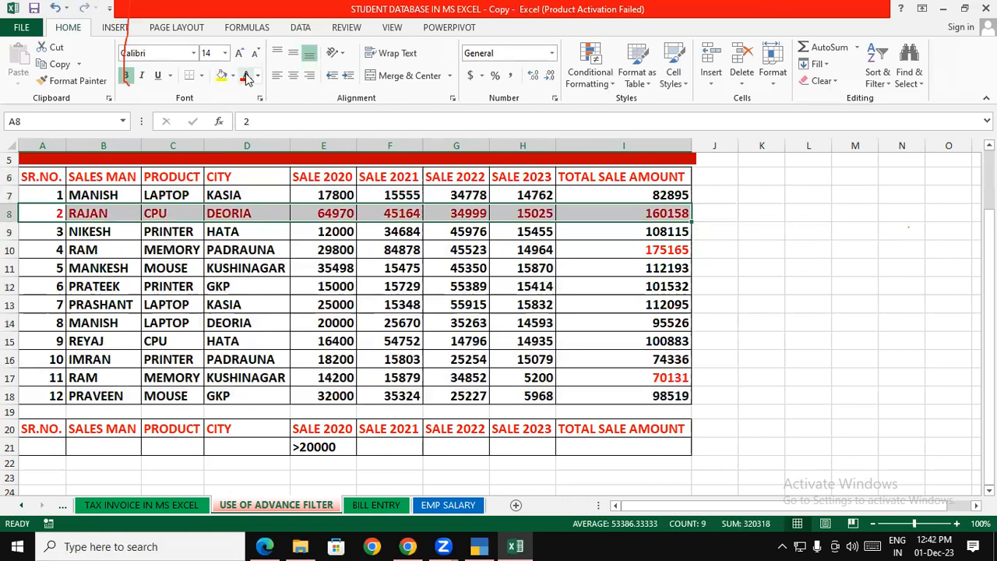
click(54, 249)
drag(212, 246, 670, 253)
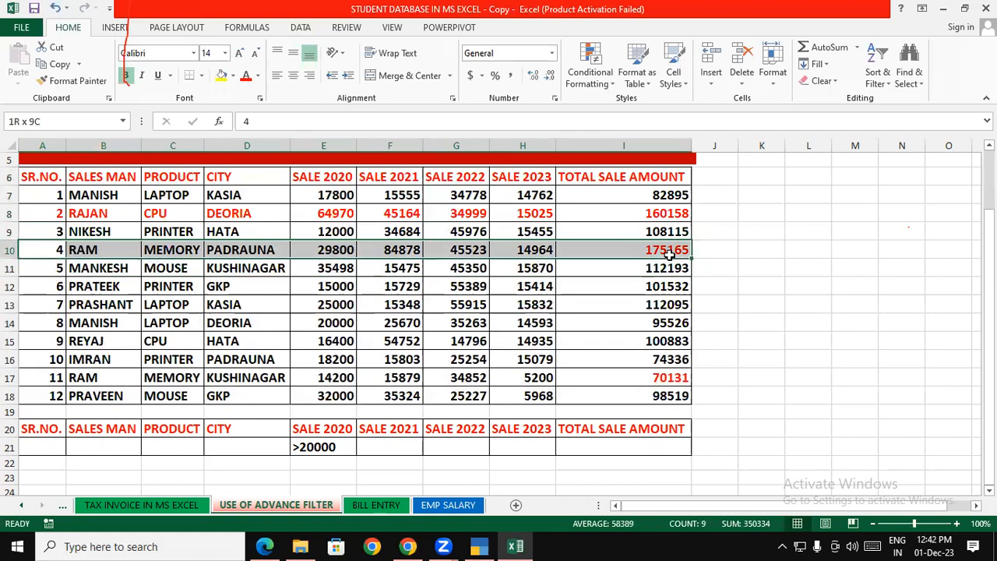
click(244, 75)
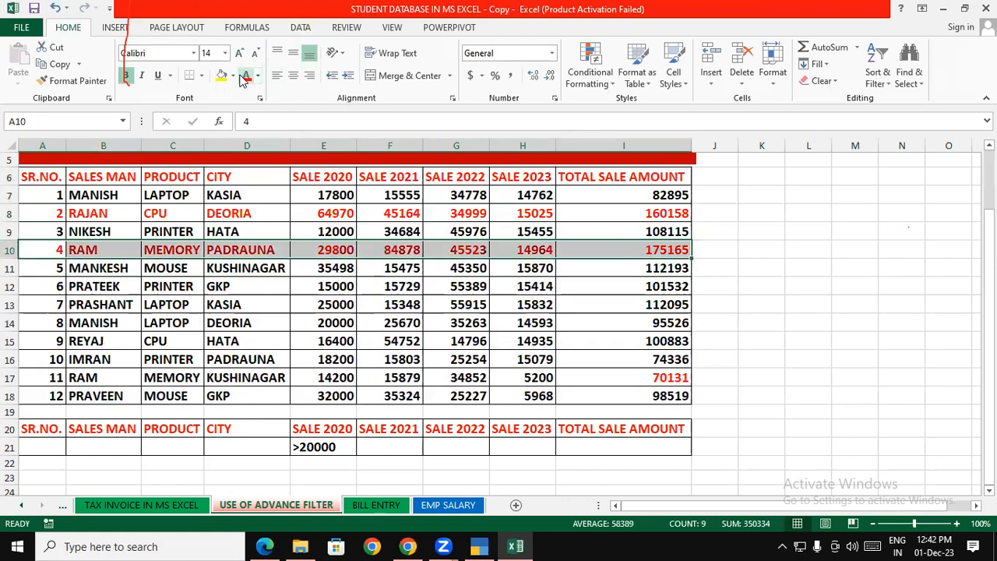
drag(31, 264, 580, 268)
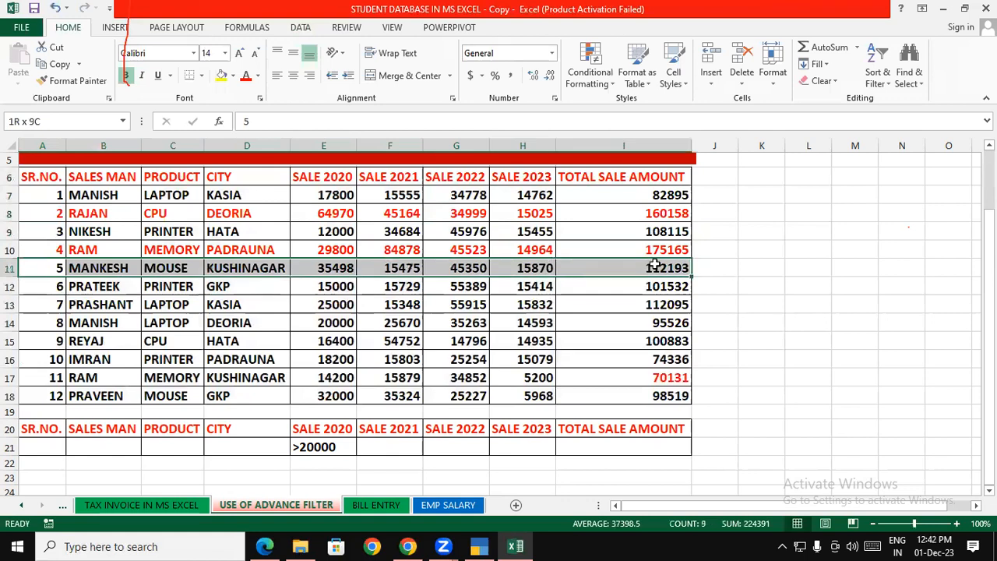
click(246, 76)
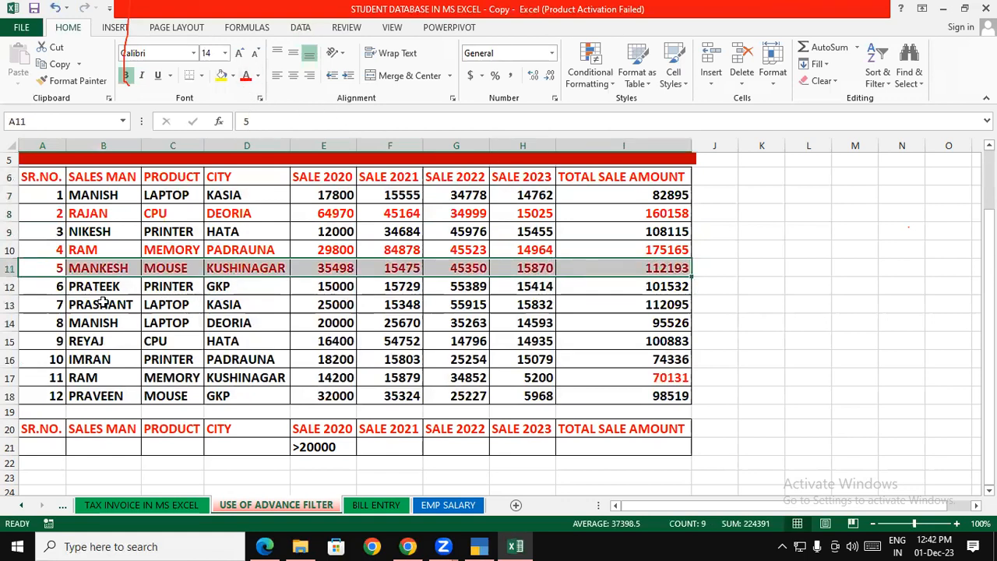
drag(43, 302, 658, 304)
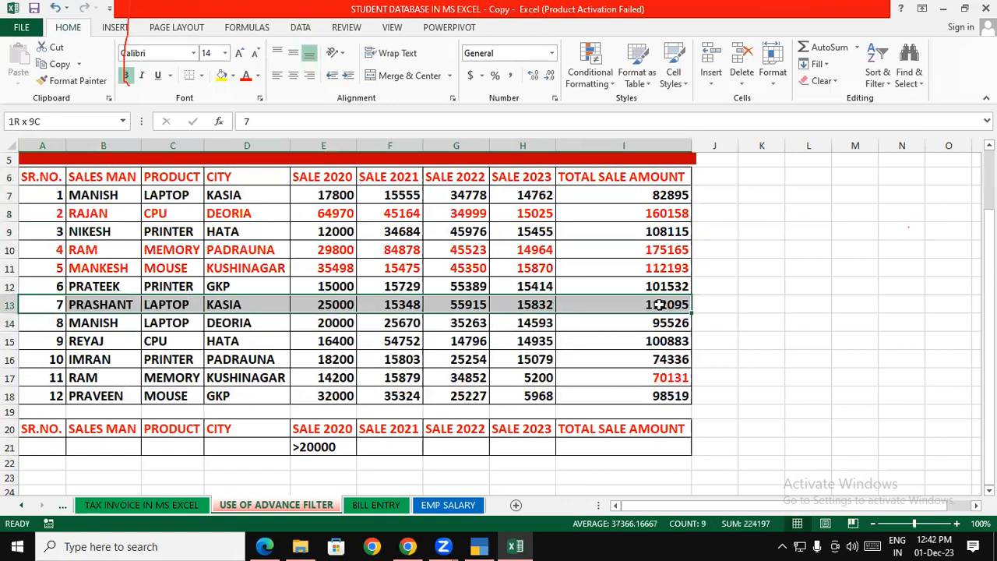
click(246, 76)
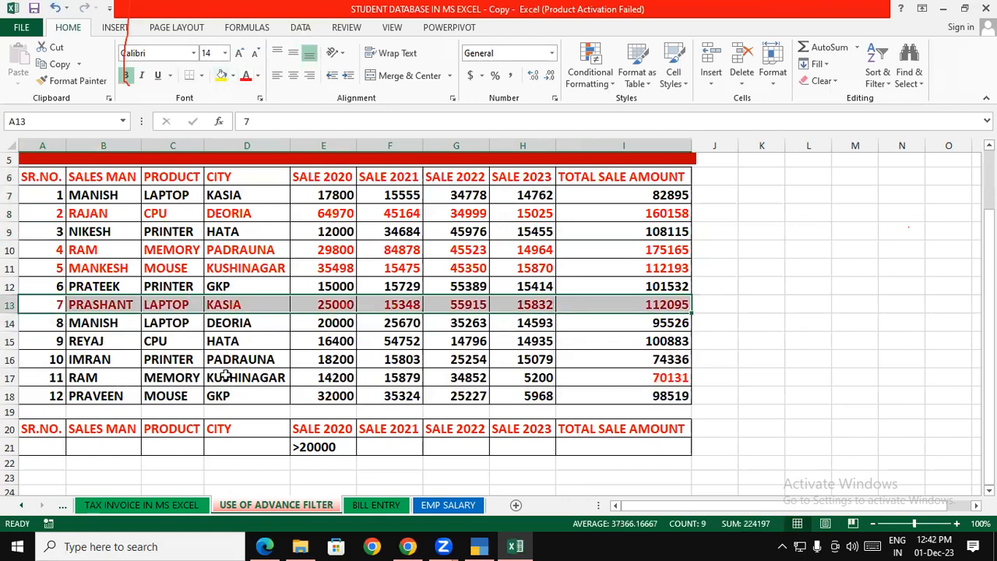
drag(32, 396, 681, 397)
click(246, 75)
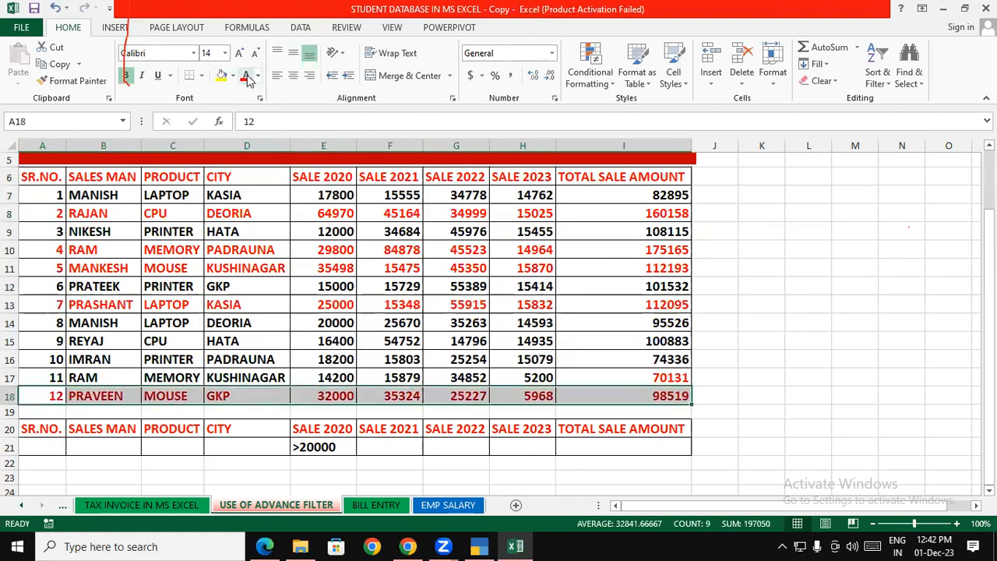
click(865, 279)
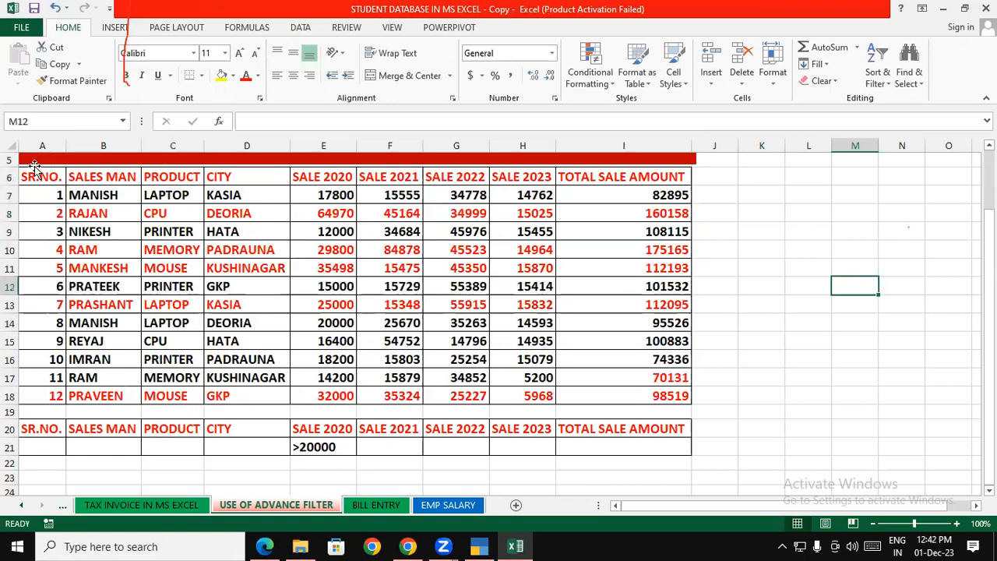
- Filter the list A6:I18 in place with Advanced Filter, using criteria range A20:I21 and unique records only
drag(33, 177, 687, 397)
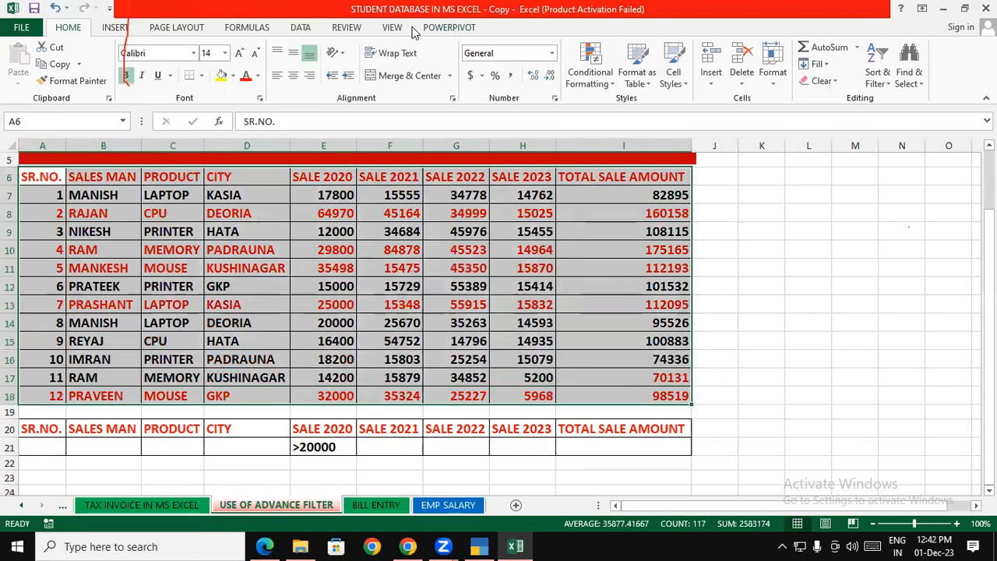
click(299, 29)
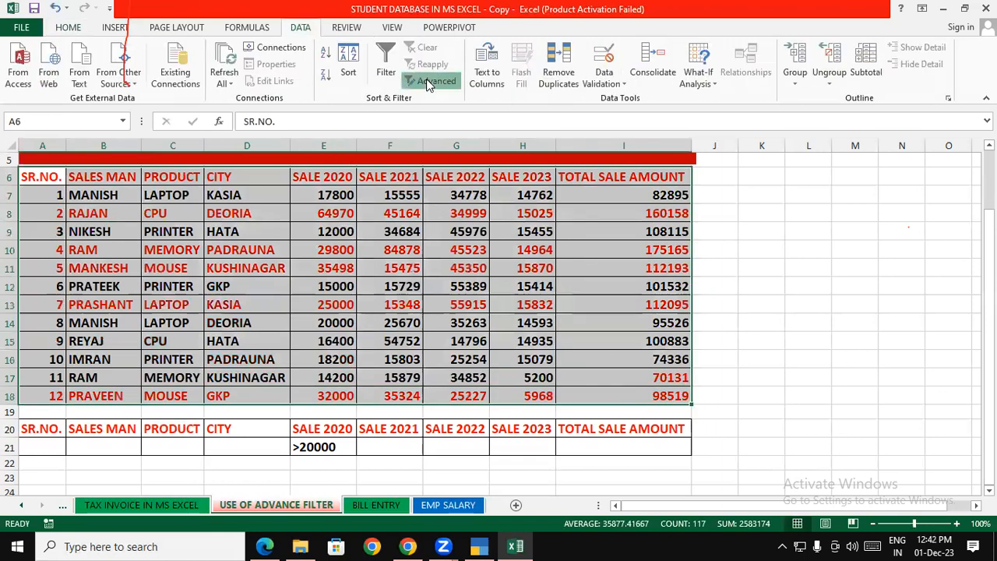
click(428, 81)
click(796, 274)
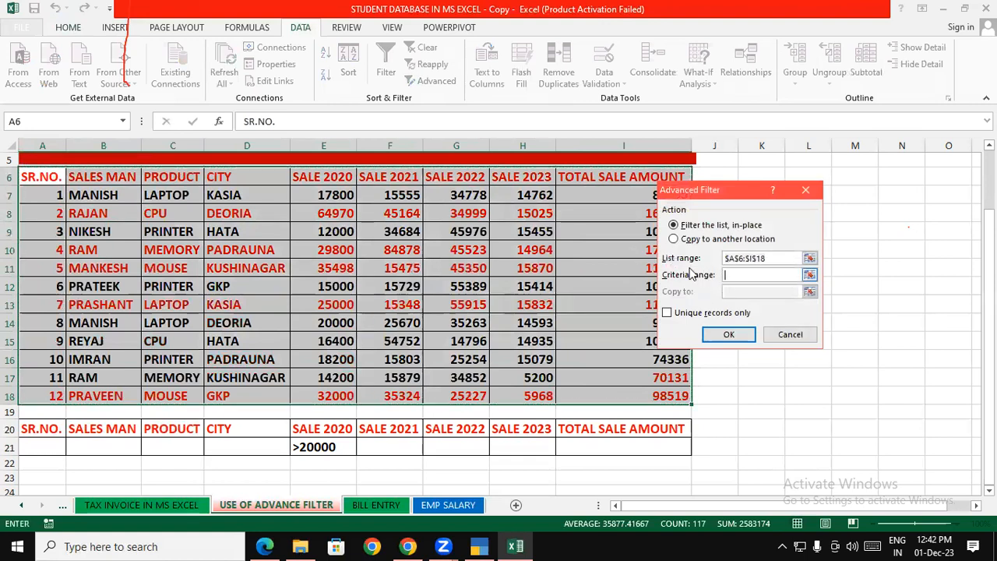
drag(30, 430, 619, 449)
click(666, 312)
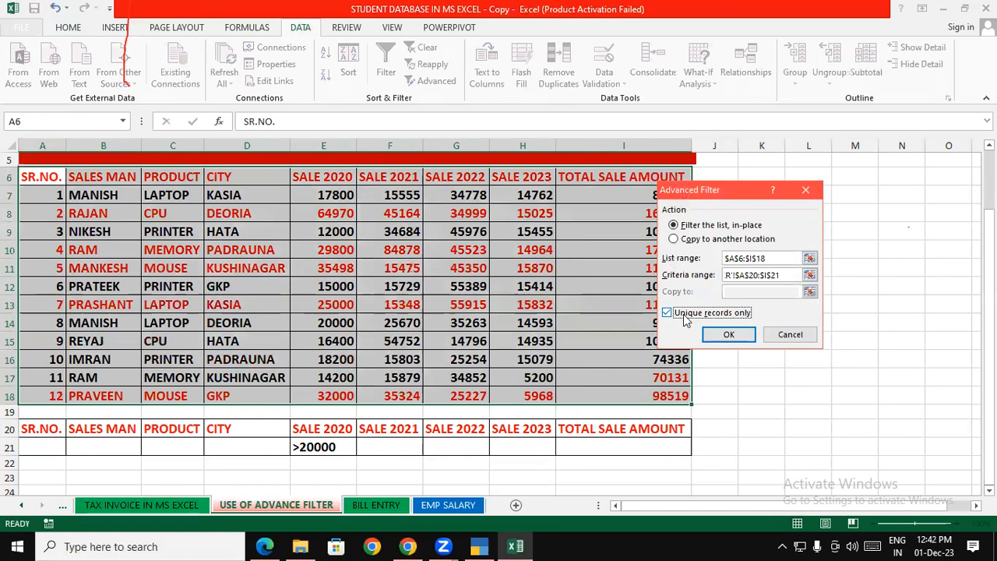
click(729, 335)
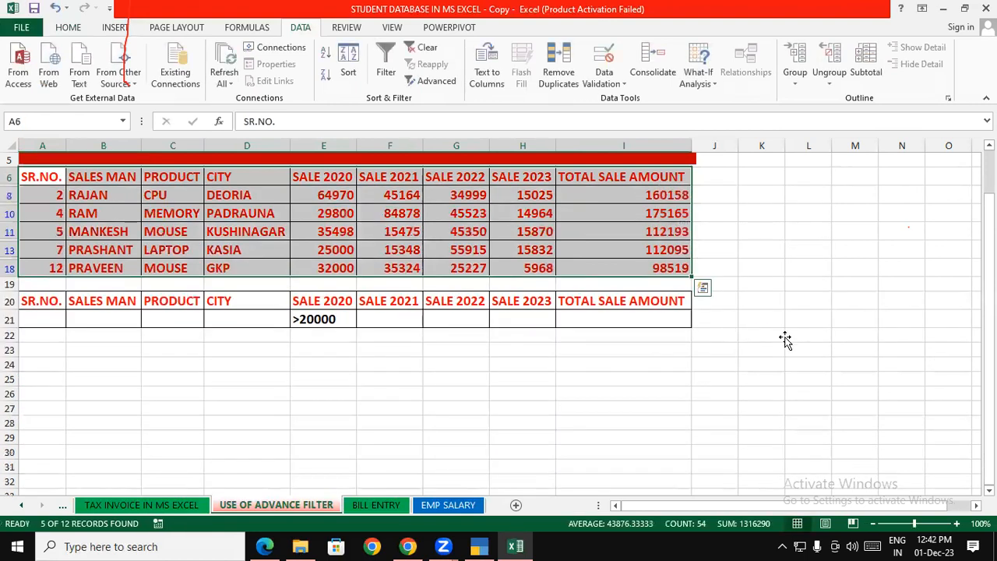
click(783, 338)
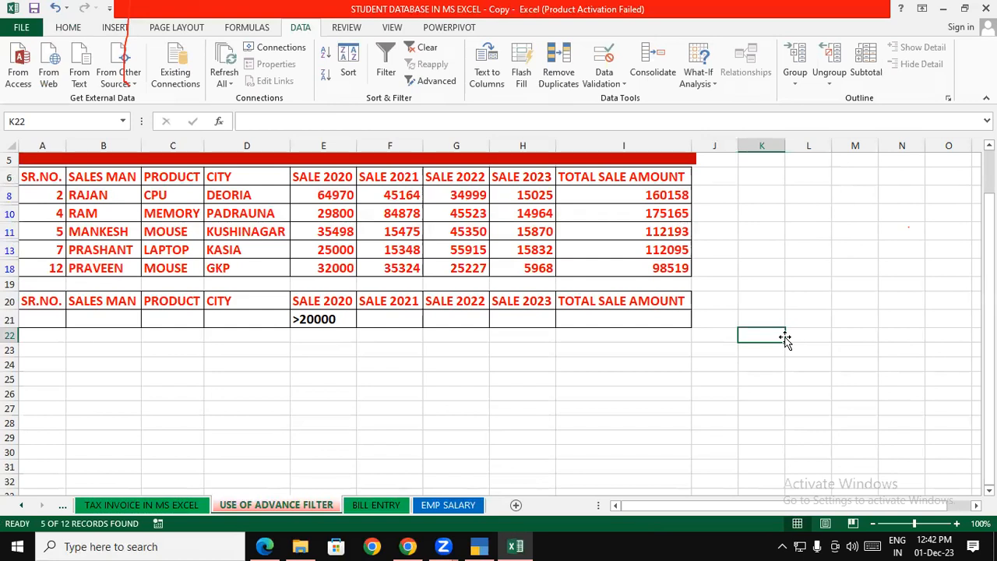
- Clear the advanced filter from the sales list
key(alt+a)
key(c)
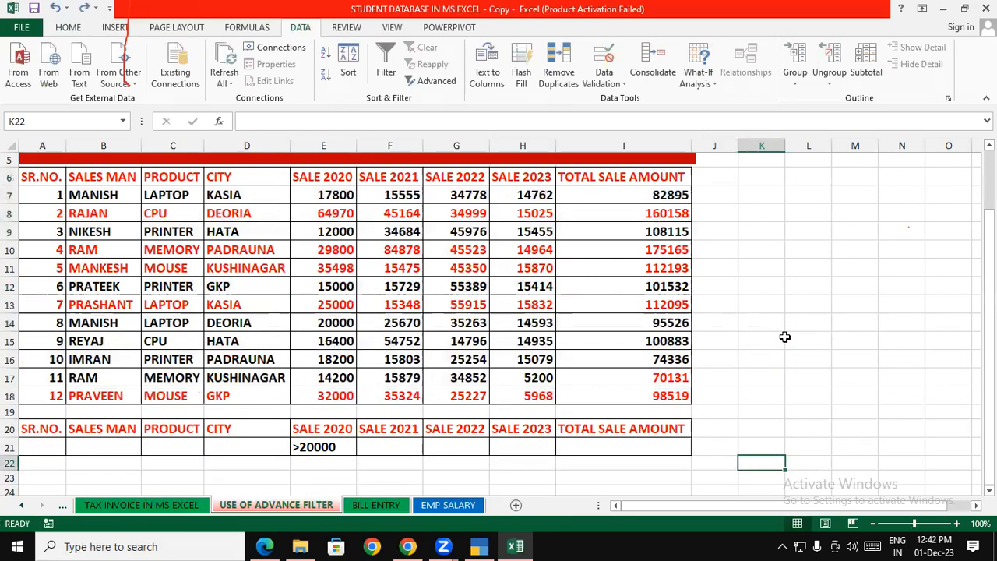
click(786, 337)
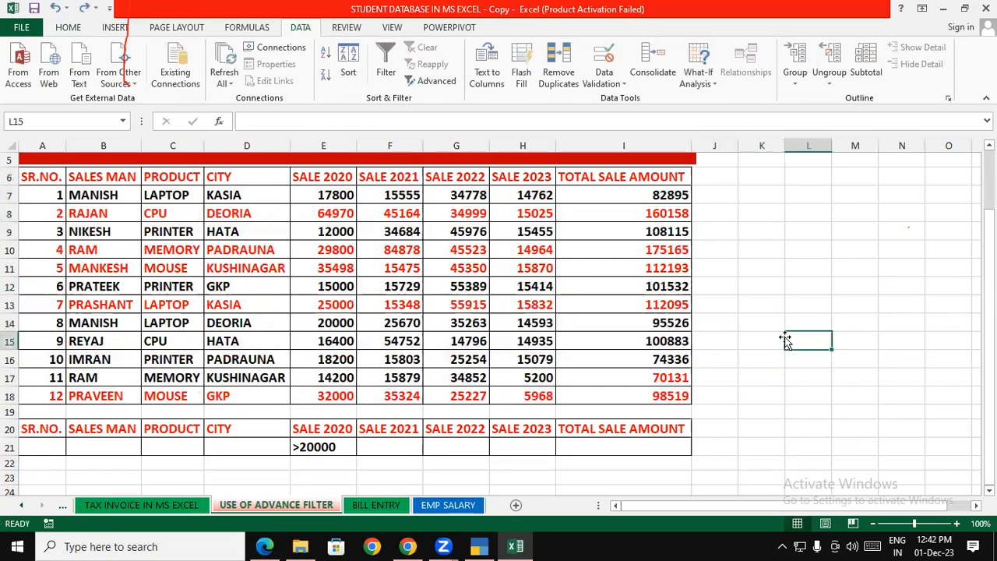
click(383, 442)
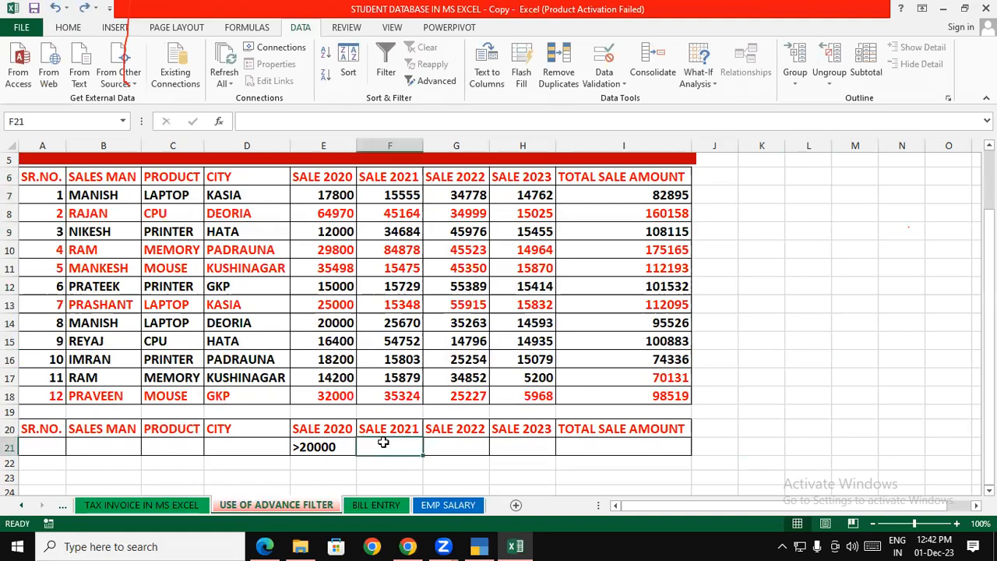
click(459, 445)
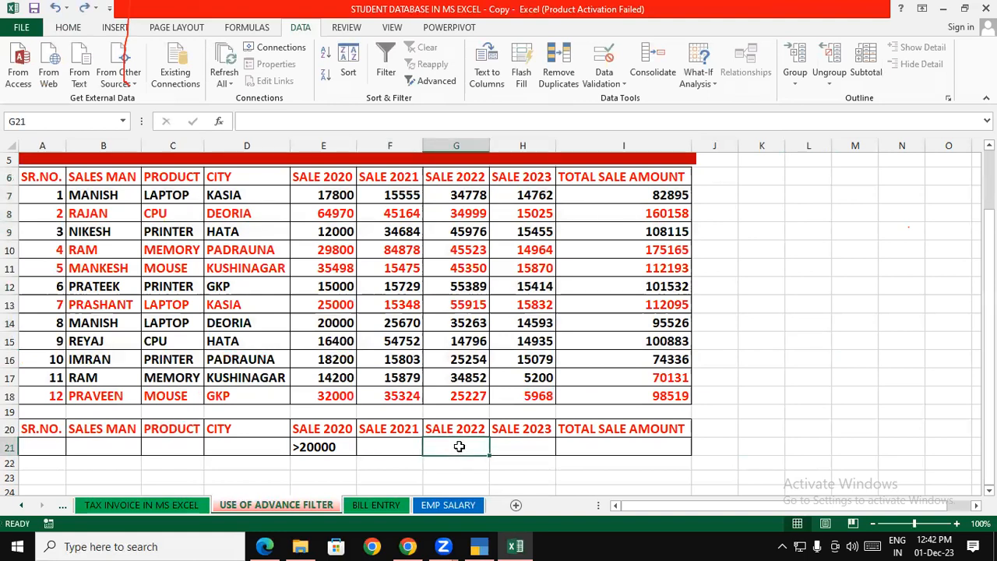
click(525, 442)
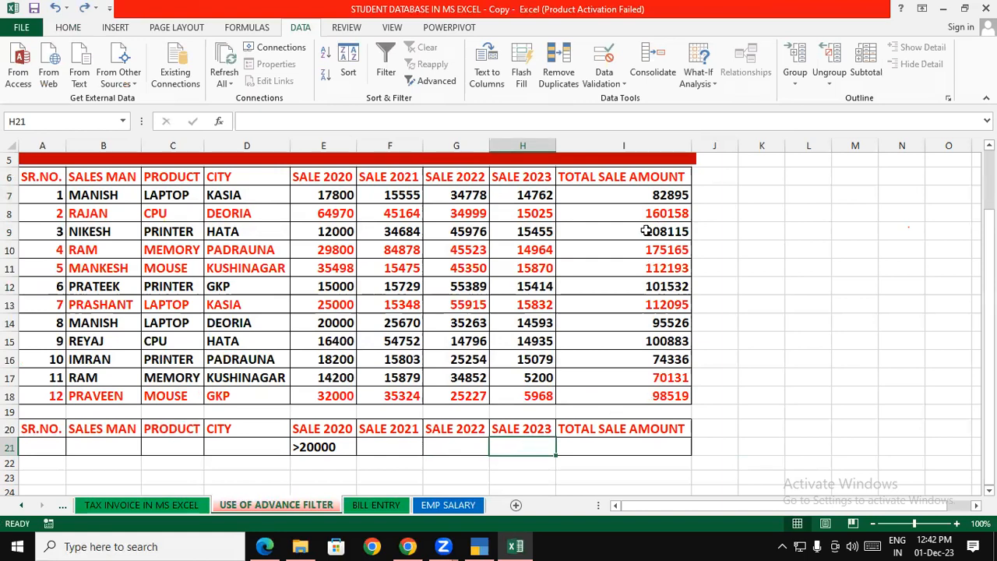
drag(627, 177, 647, 396)
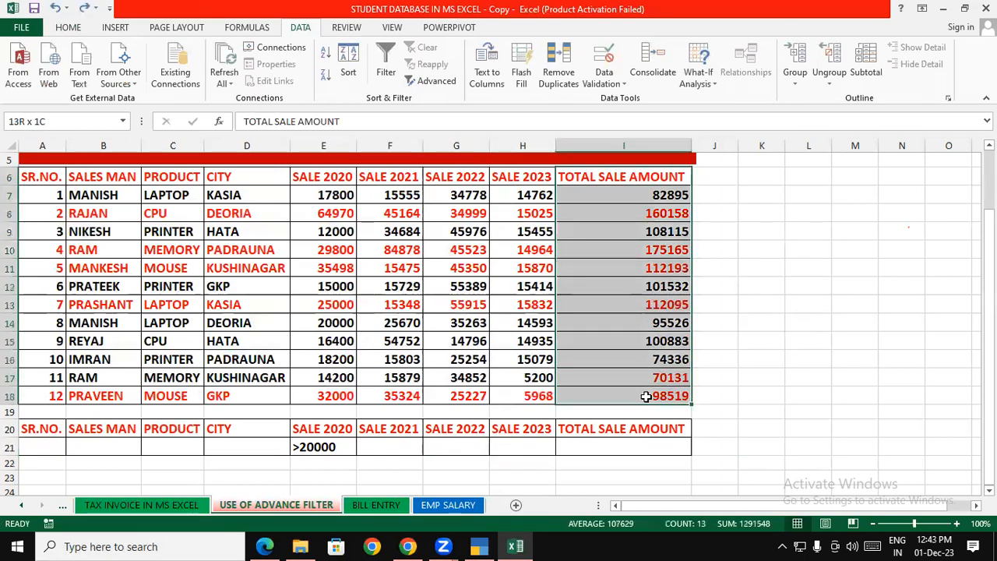
click(873, 322)
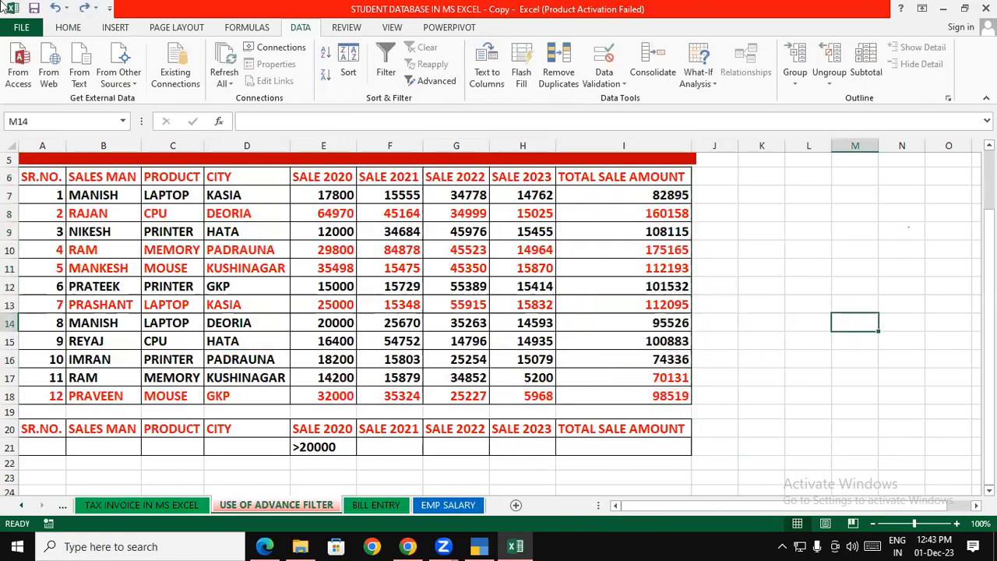
- Set the font colour of all sales records in A7:I18 to black
drag(47, 197, 663, 394)
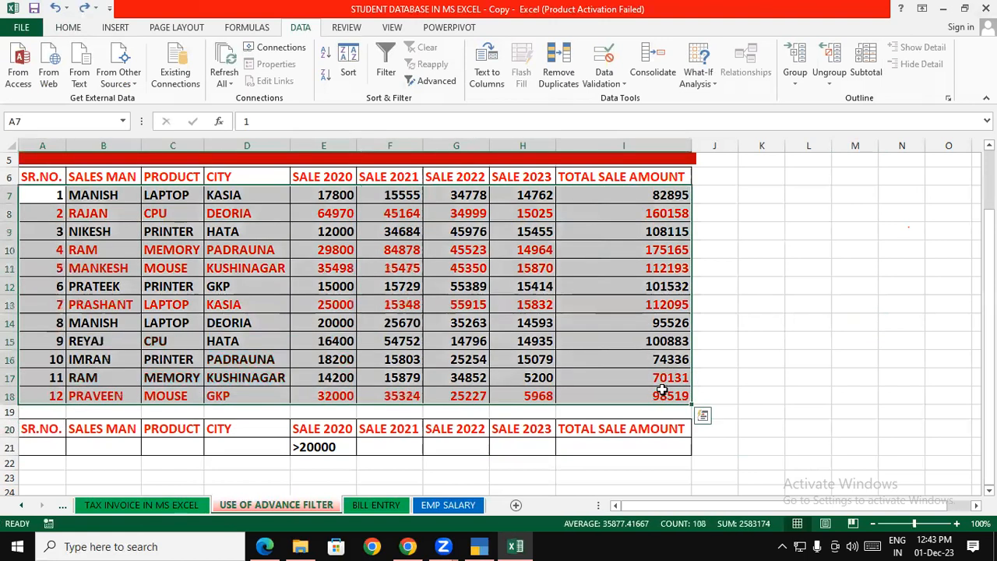
click(67, 29)
click(258, 76)
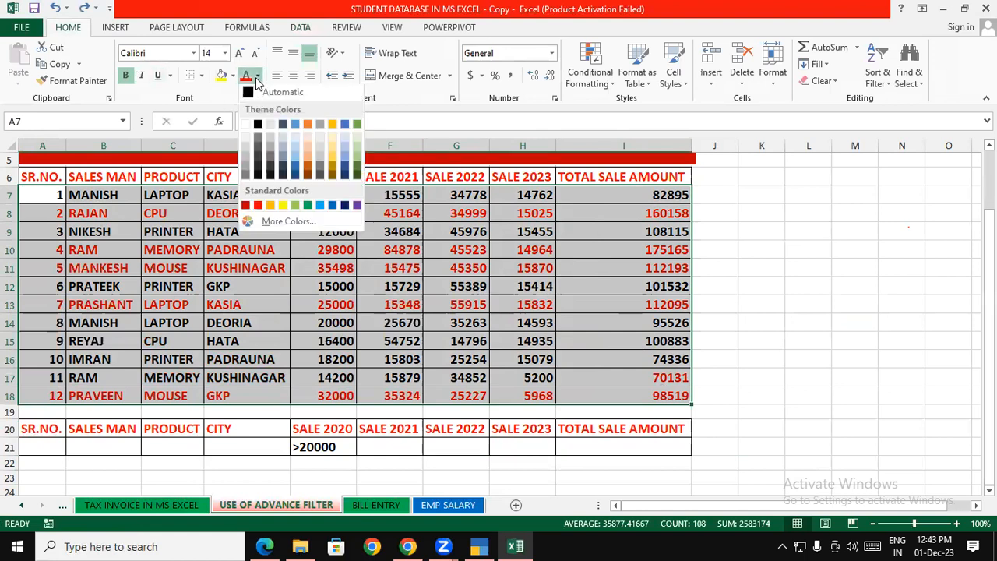
click(257, 128)
click(949, 340)
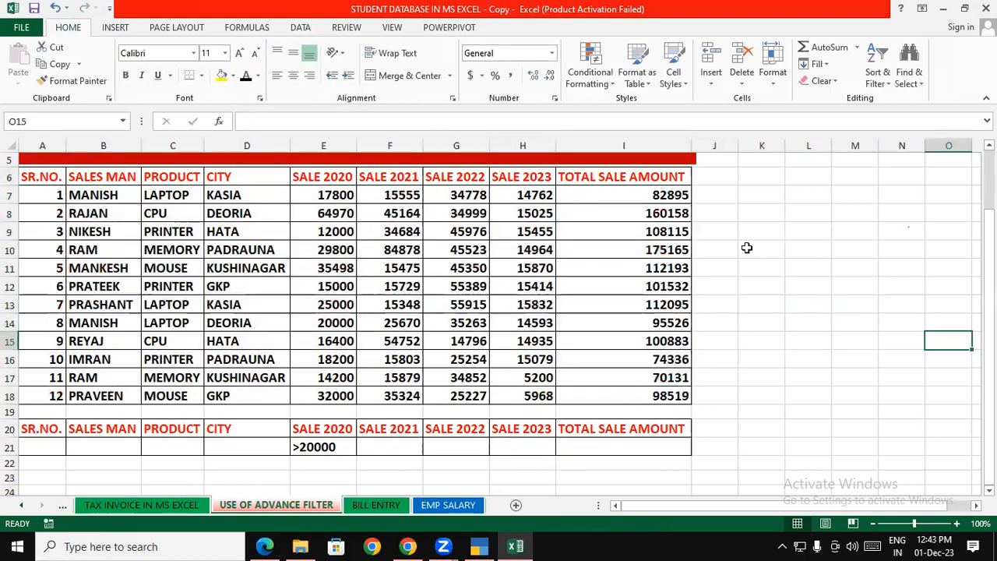
drag(661, 195, 672, 397)
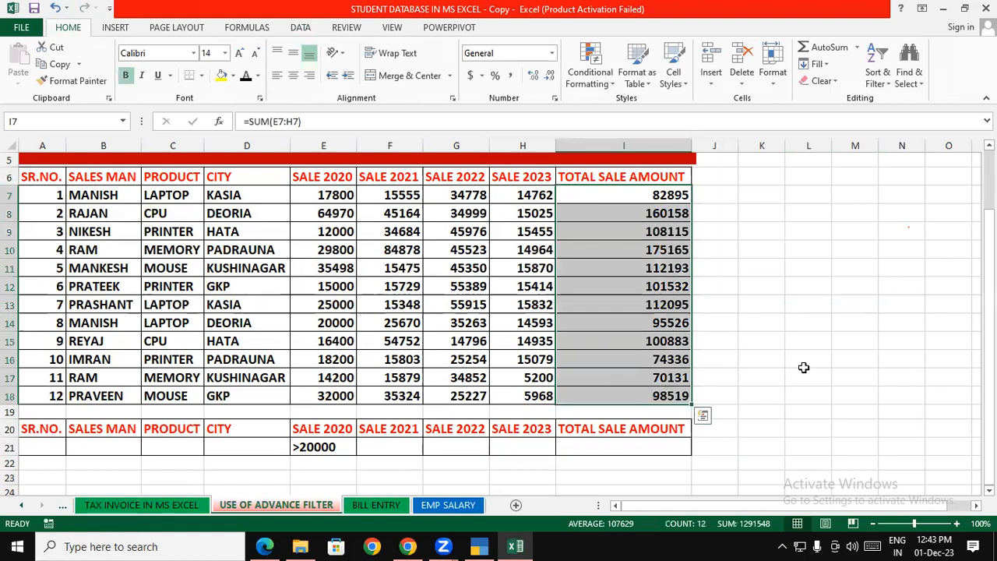
click(775, 339)
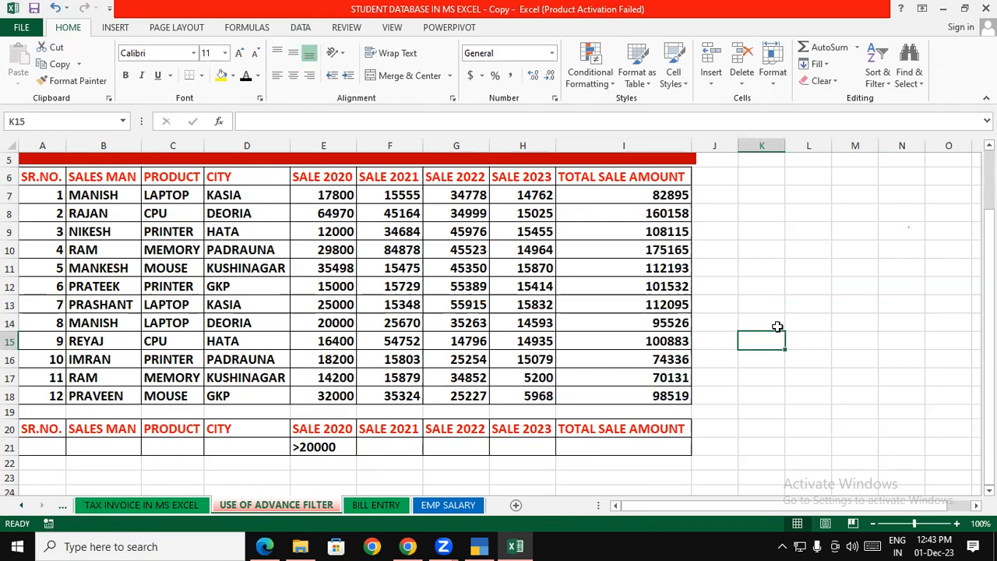
- Delete the SALE 2020 criterion from cell E21 and select the TOTAL SALE AMOUNT criterion cell I21
click(317, 447)
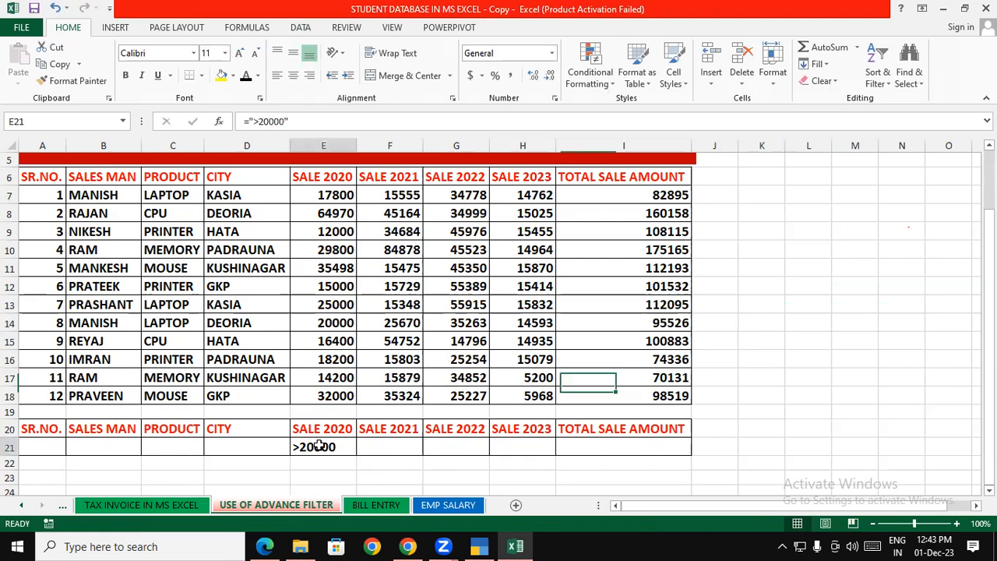
key(Delete)
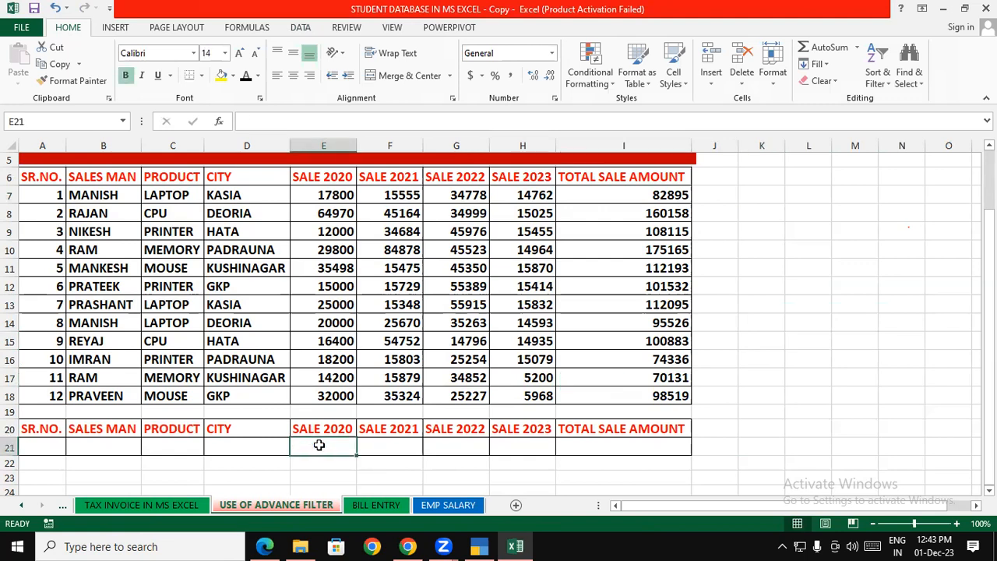
click(604, 449)
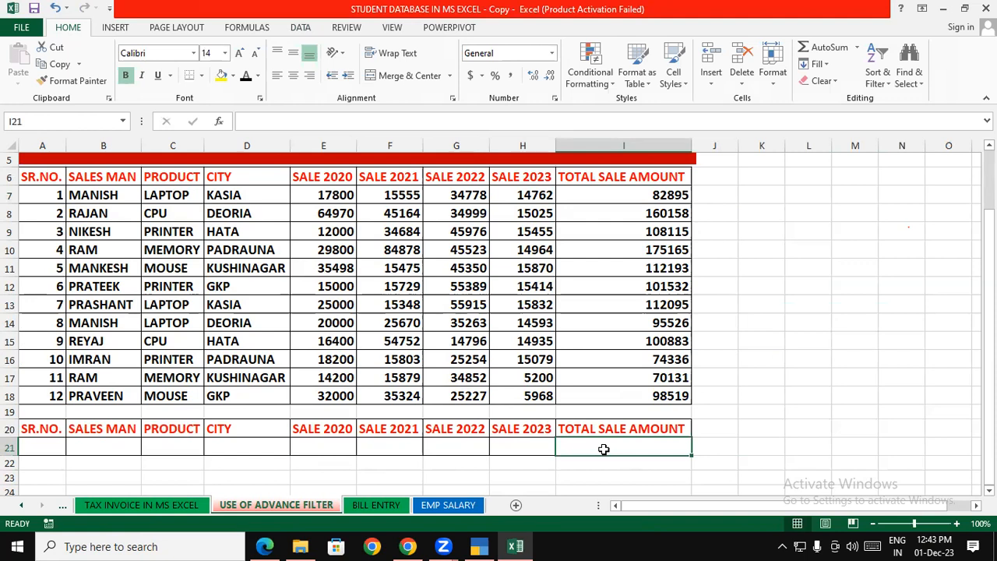
- Enter the criterion =">110000" under TOTAL SALE AMOUNT in cell I21
text(=">110000)
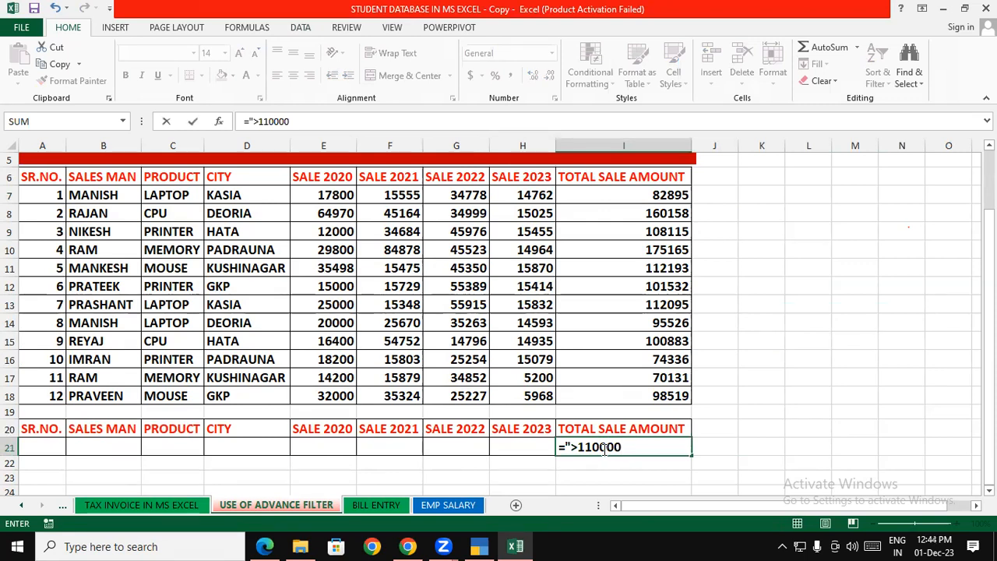
key(Return)
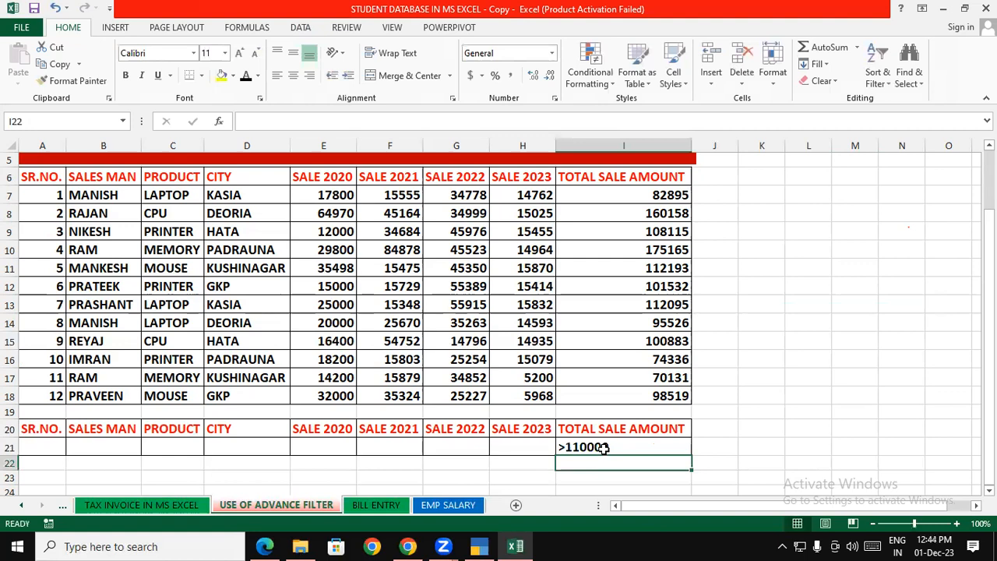
click(789, 369)
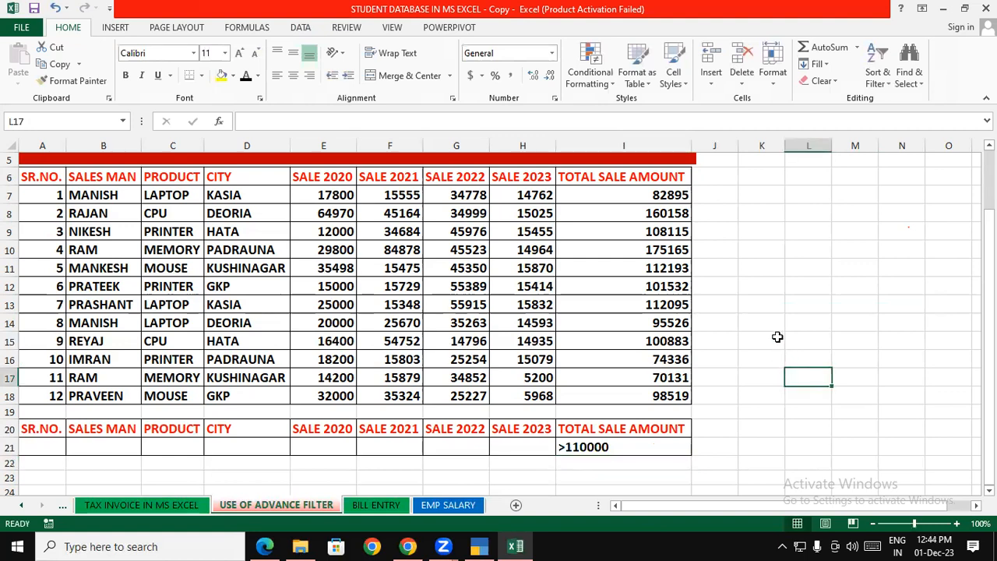
- Set the font colour of columns F to I to green for the records in rows 8, 10, 11 and 13
drag(404, 209, 583, 215)
click(260, 75)
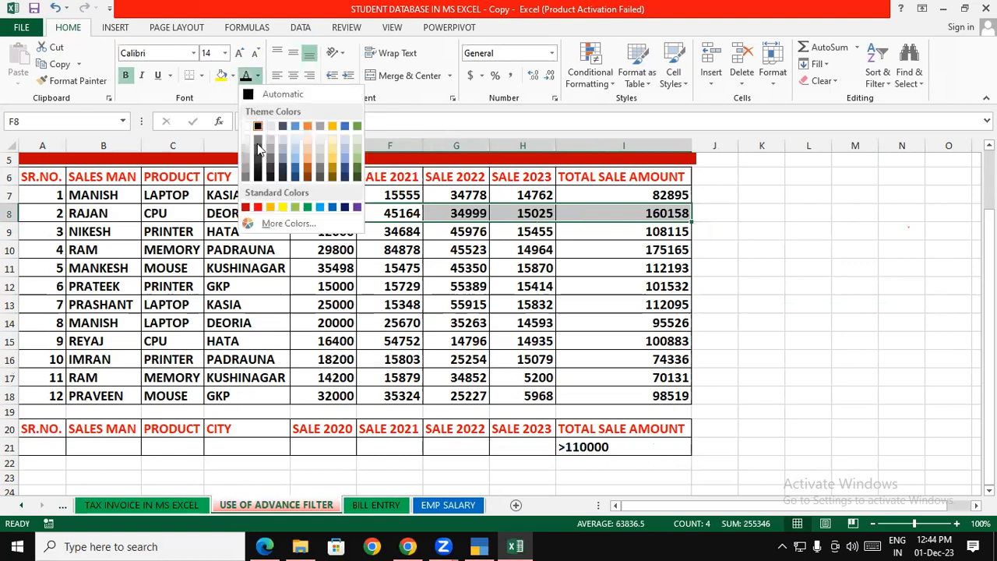
click(304, 199)
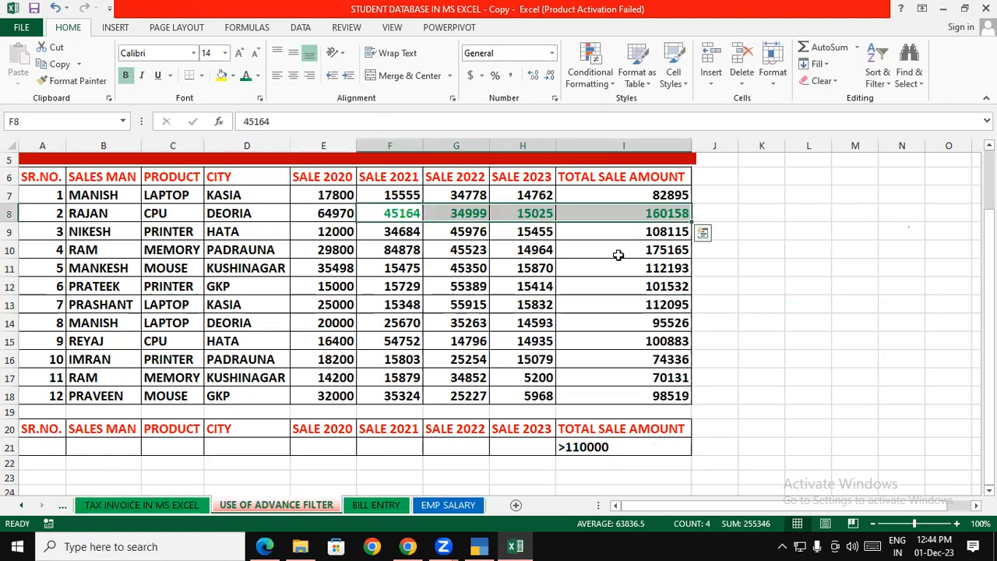
drag(662, 251, 381, 248)
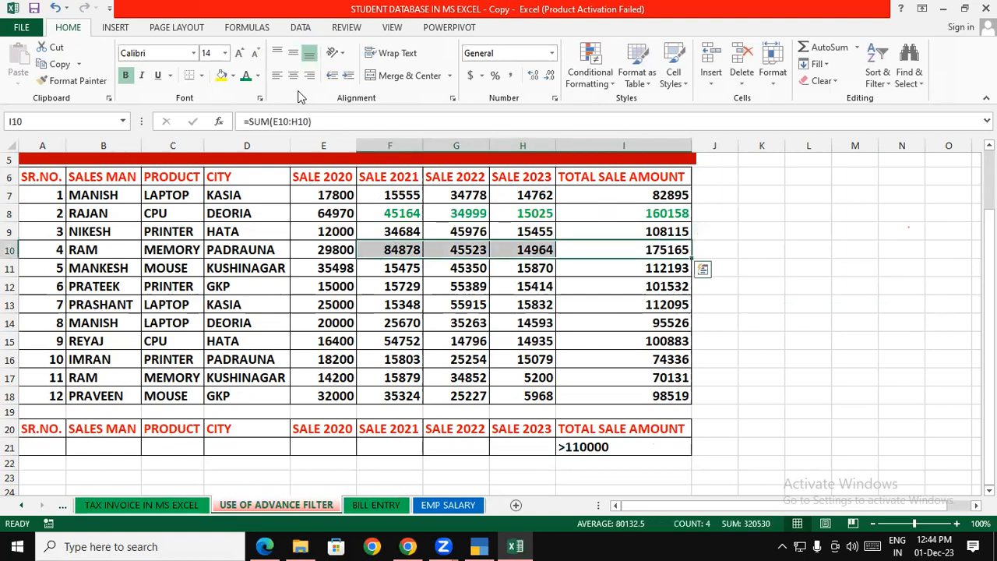
click(246, 75)
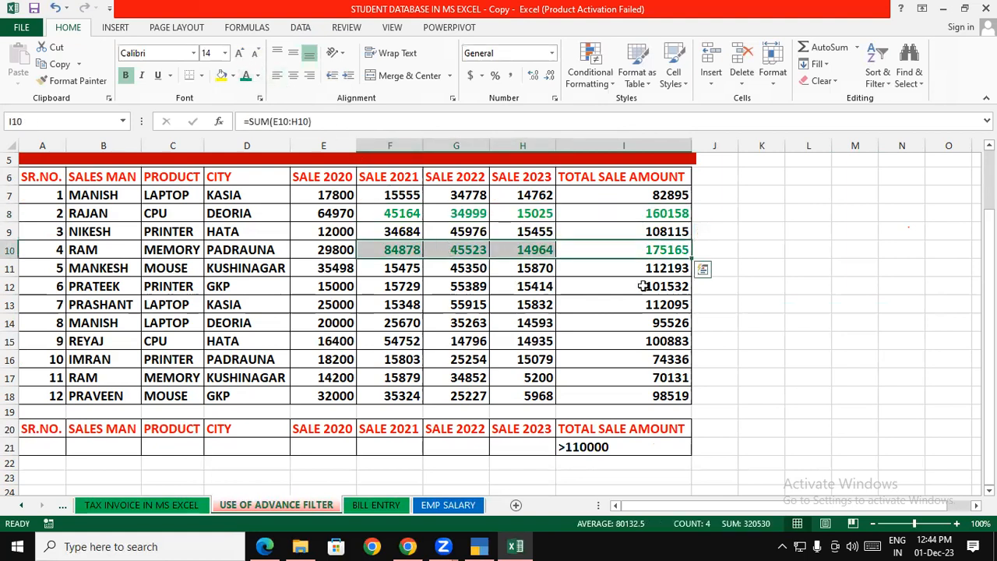
drag(660, 268, 386, 267)
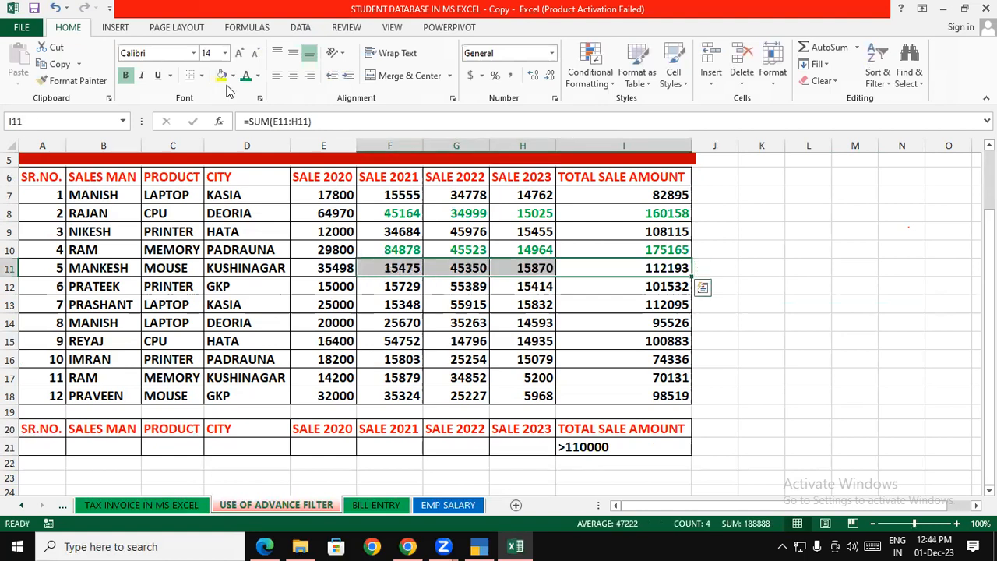
click(246, 76)
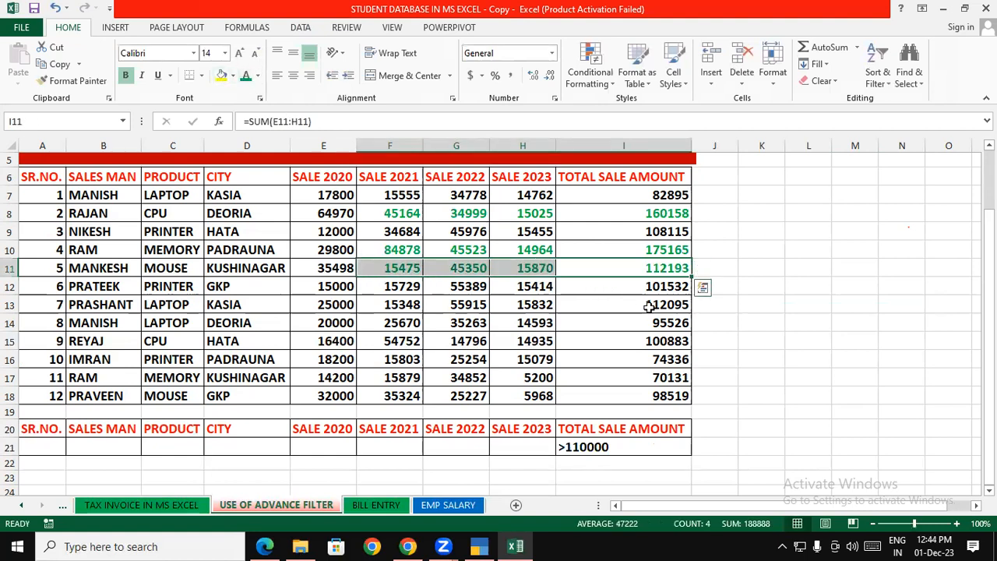
drag(669, 309, 397, 303)
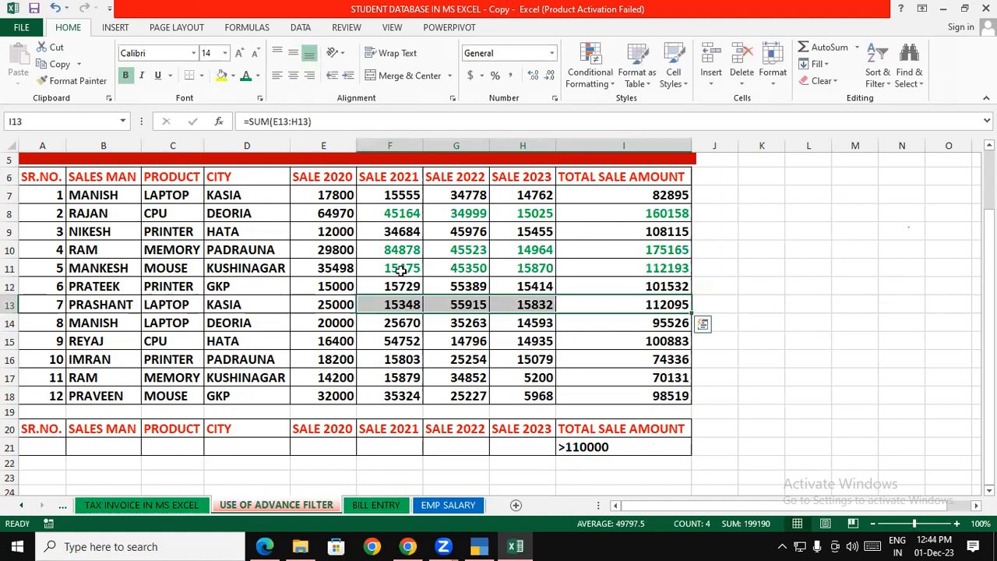
click(246, 76)
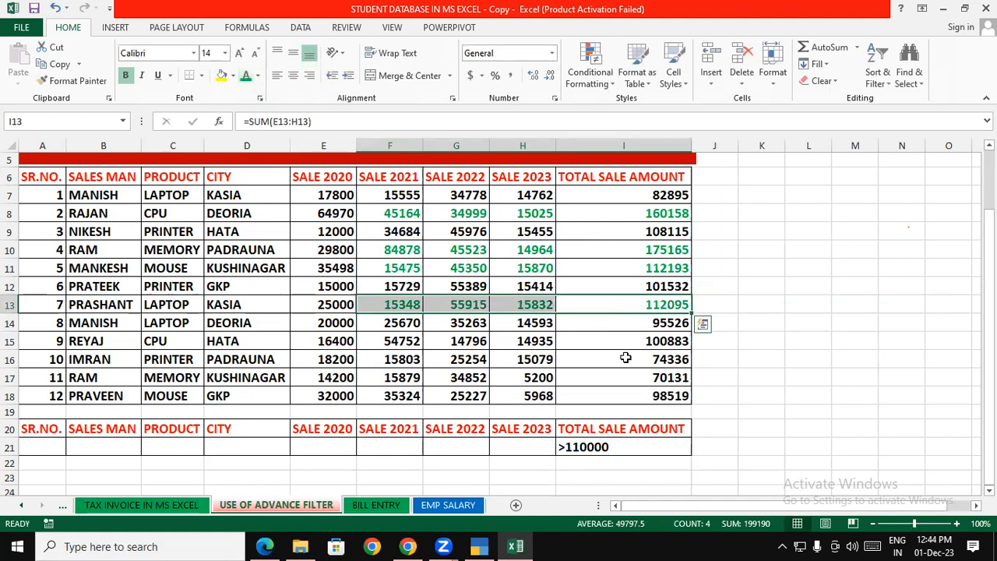
click(767, 382)
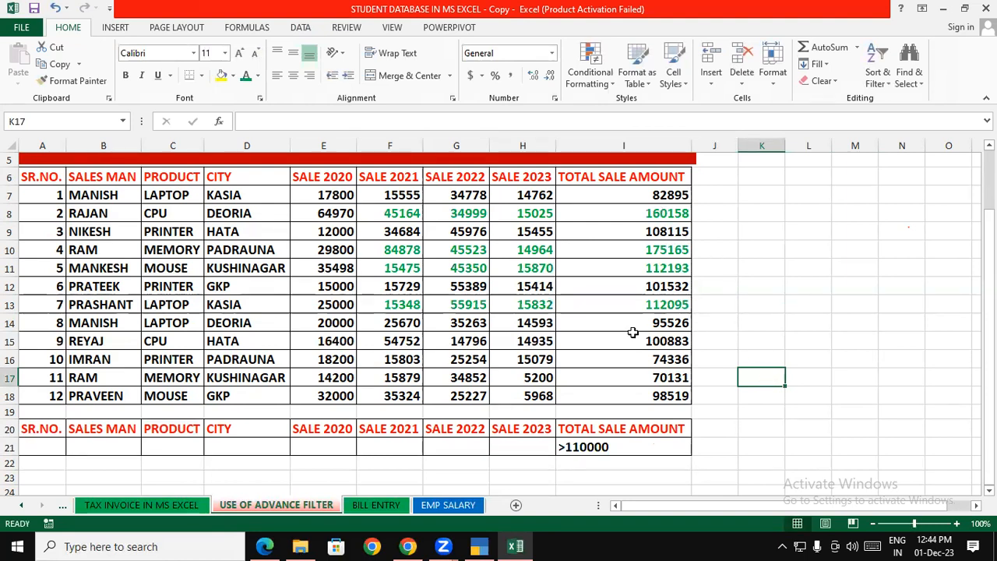
click(763, 433)
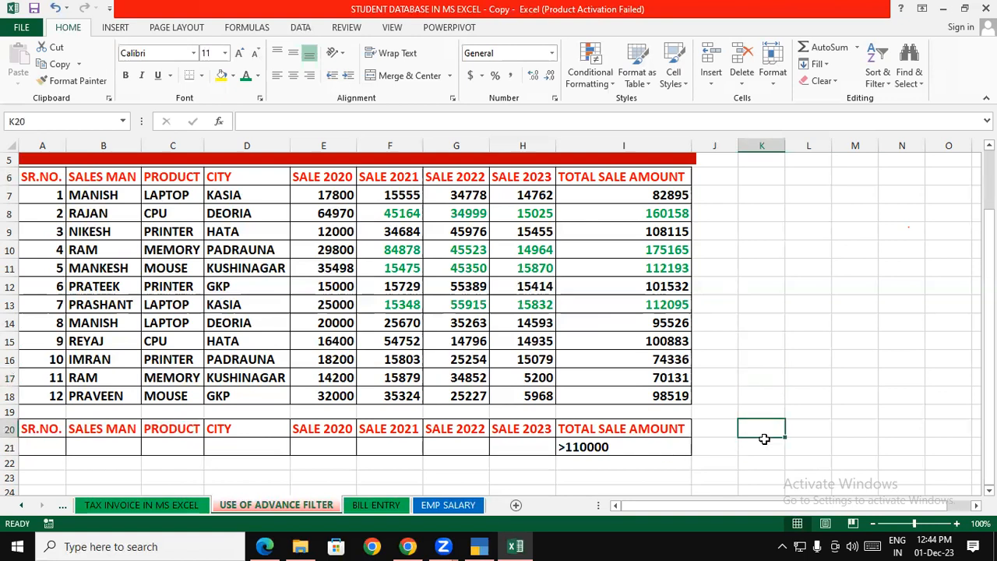
- Filter the list A6:I18 in place with Advanced Filter, using criteria range A20:I21 and unique records only
click(56, 179)
drag(158, 228, 685, 397)
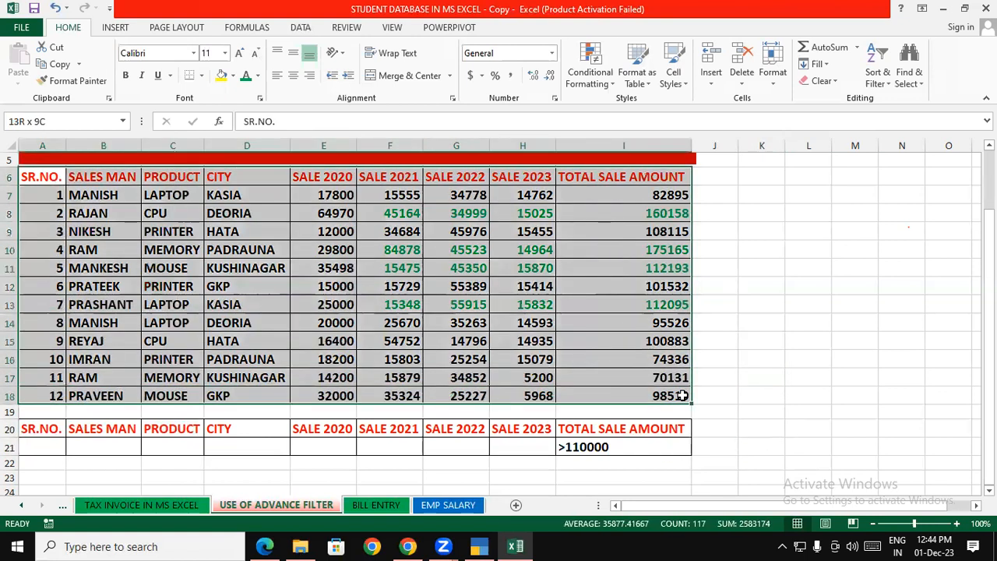
click(313, 29)
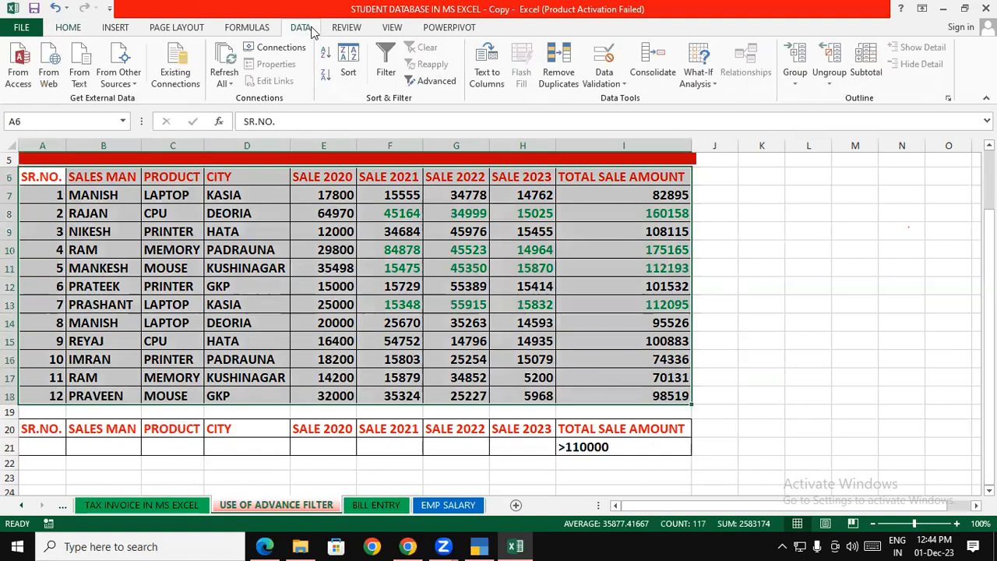
click(434, 81)
click(741, 275)
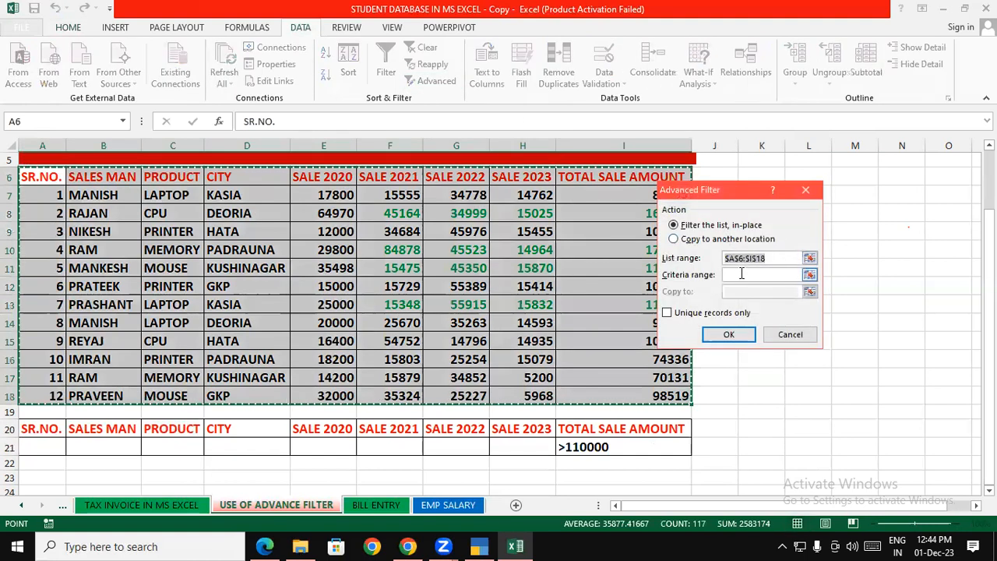
drag(54, 433, 612, 447)
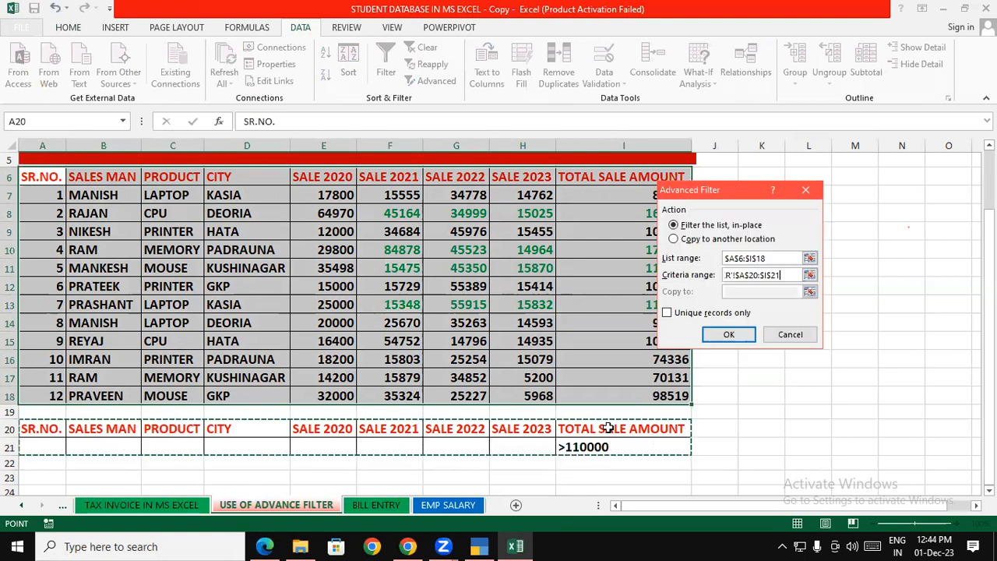
click(668, 312)
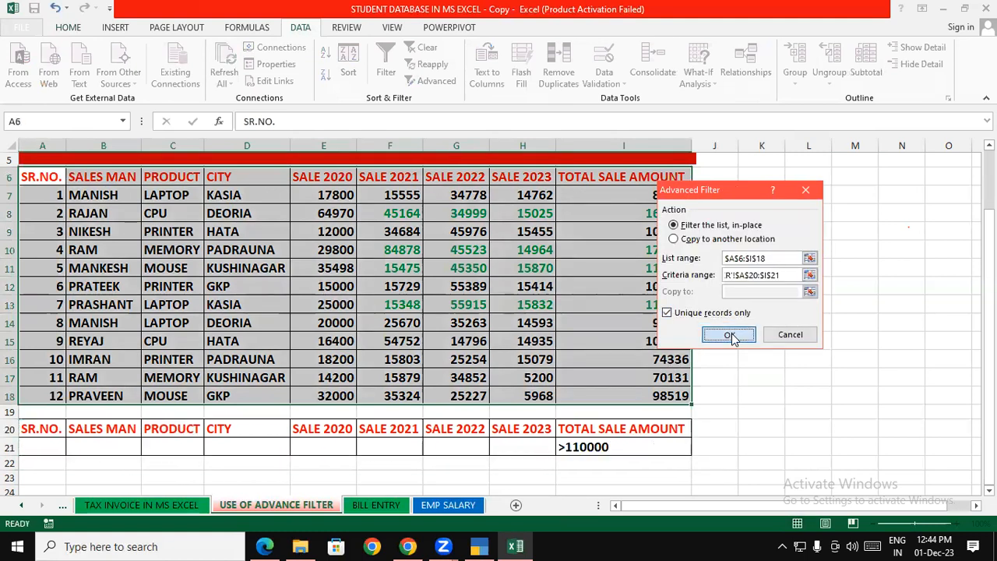
click(728, 334)
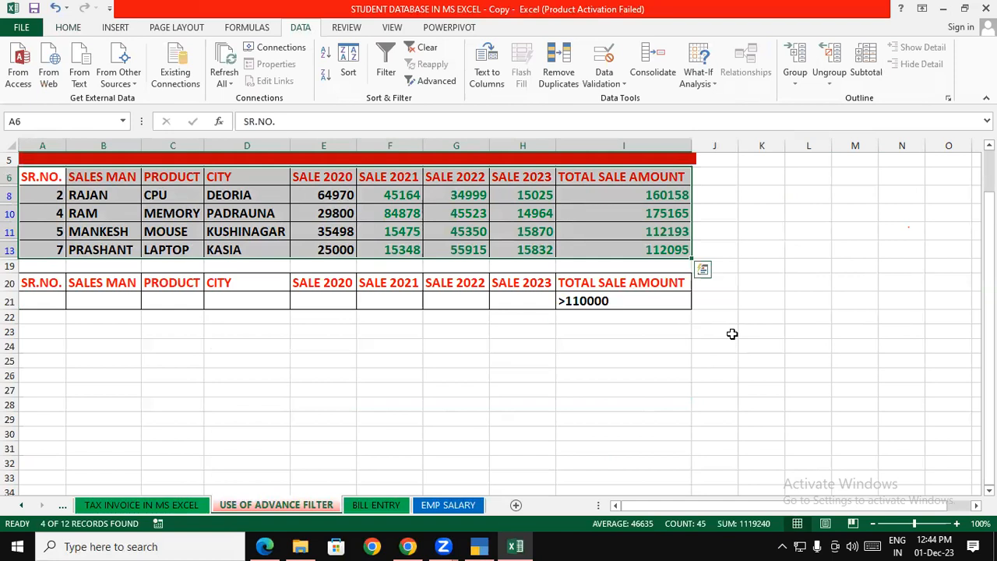
- Undo the in-place filter on total sale amount
click(731, 334)
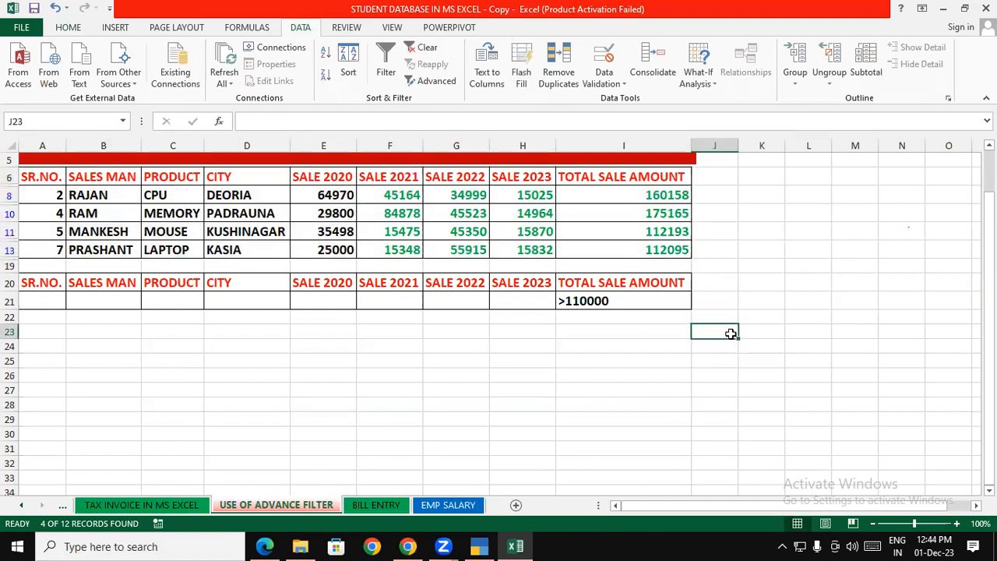
key(ctrl+z)
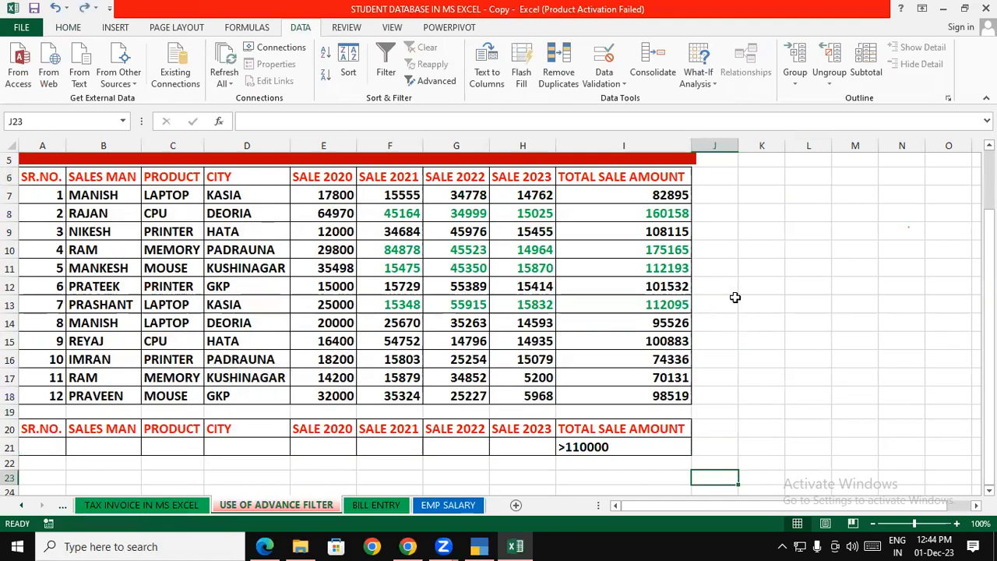
click(734, 298)
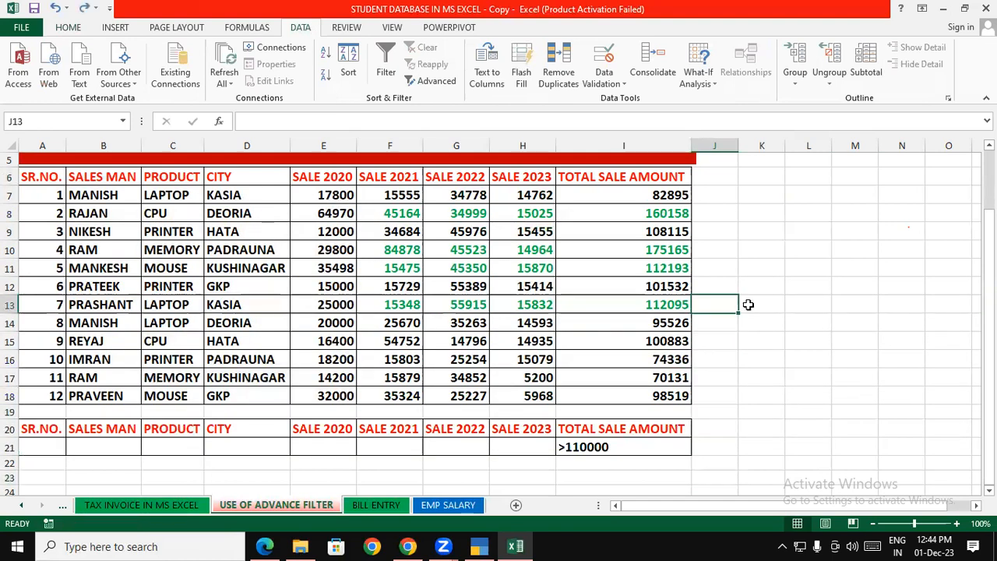
- Try to copy unique records from A6:I18 to another location with Advanced Filter, using N7 as the criteria range
drag(88, 195, 111, 390)
click(300, 319)
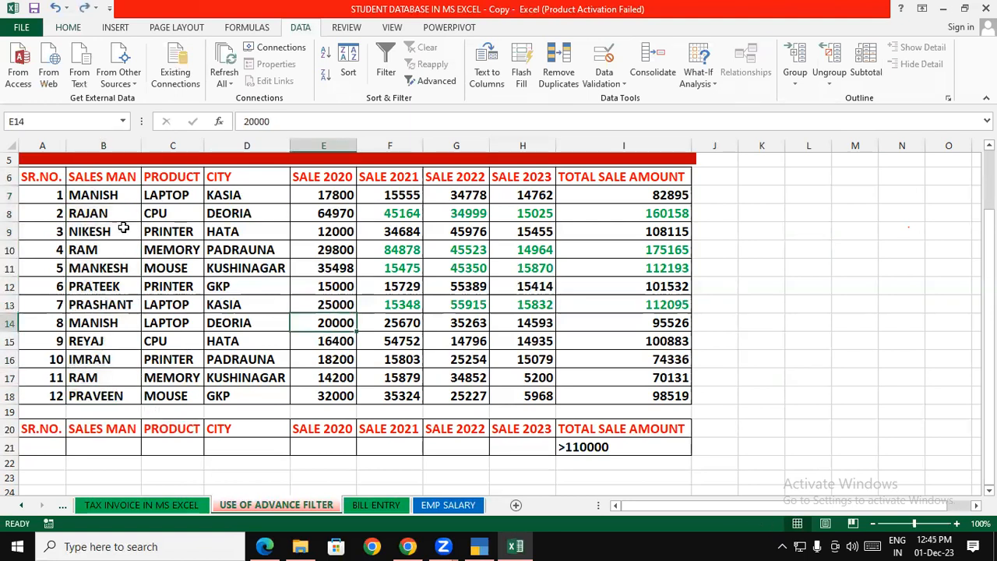
drag(117, 197, 127, 389)
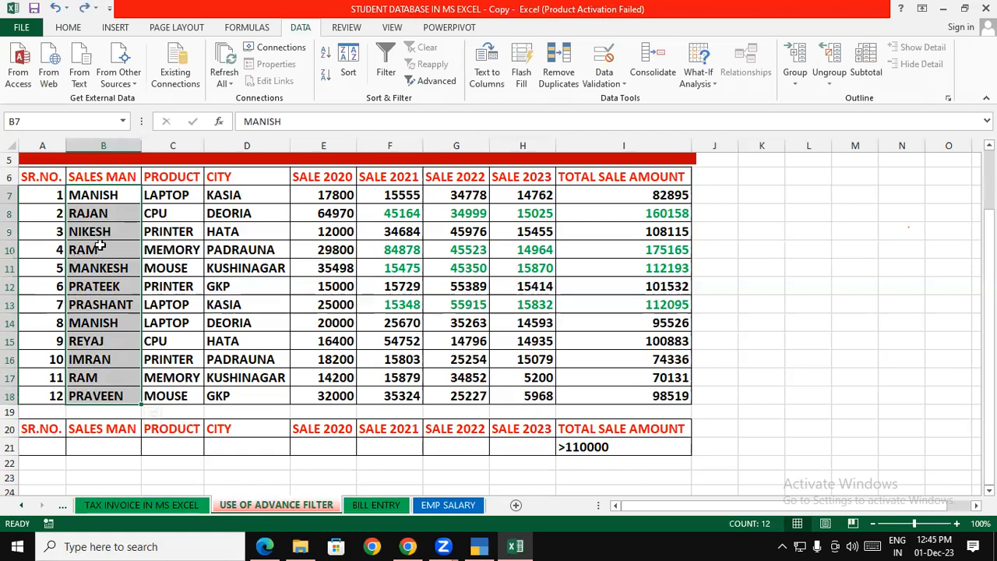
click(433, 81)
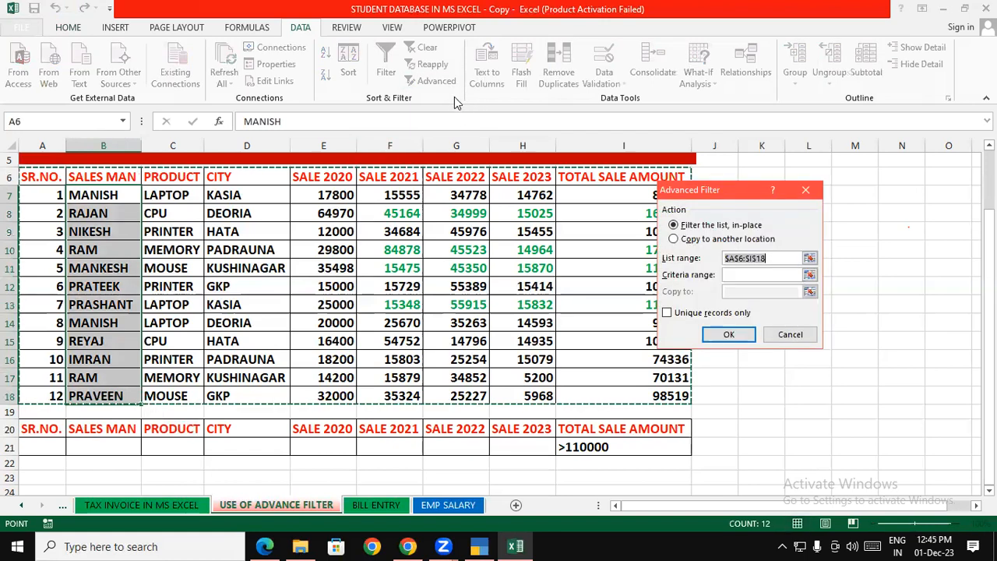
click(687, 240)
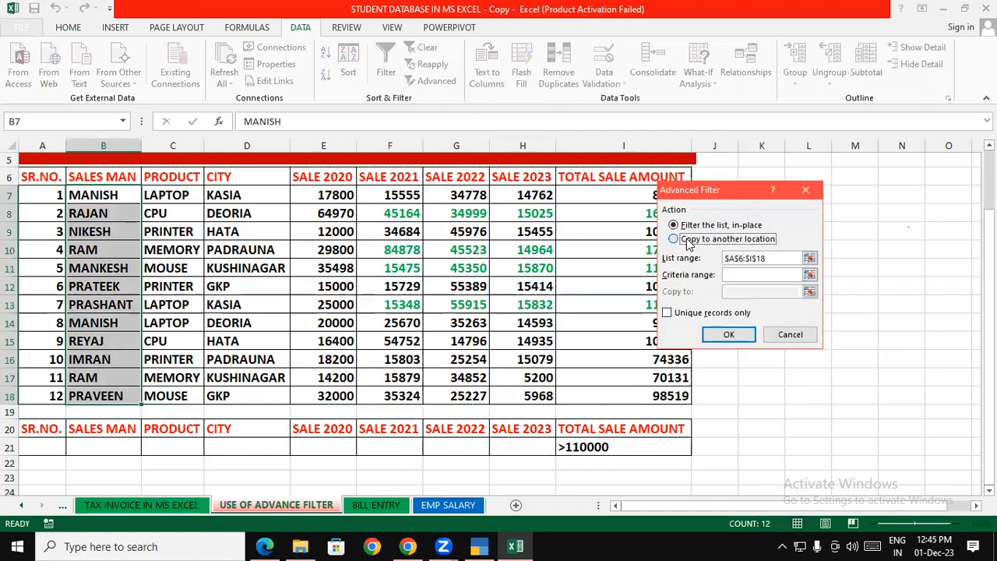
click(735, 277)
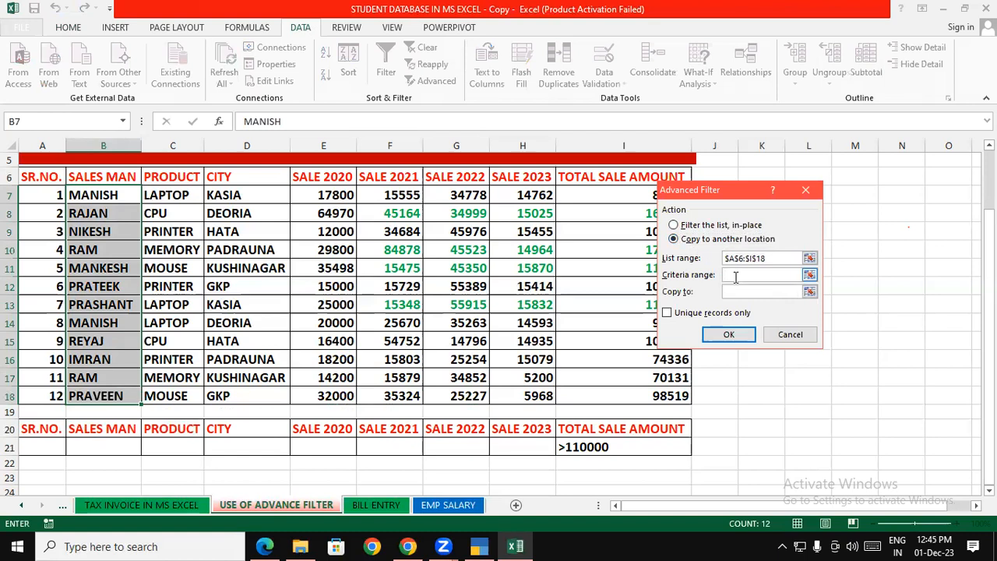
click(908, 194)
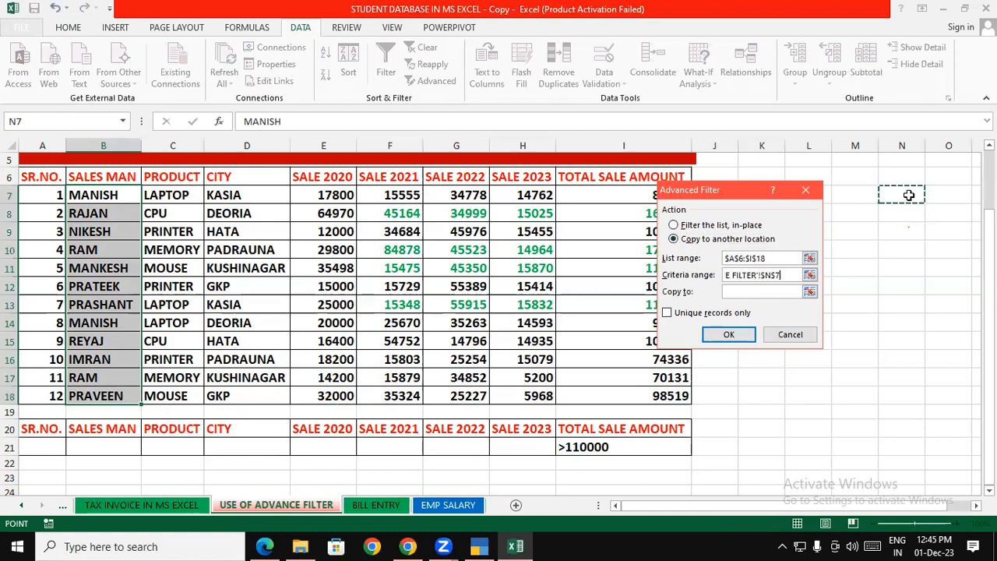
click(692, 314)
click(726, 337)
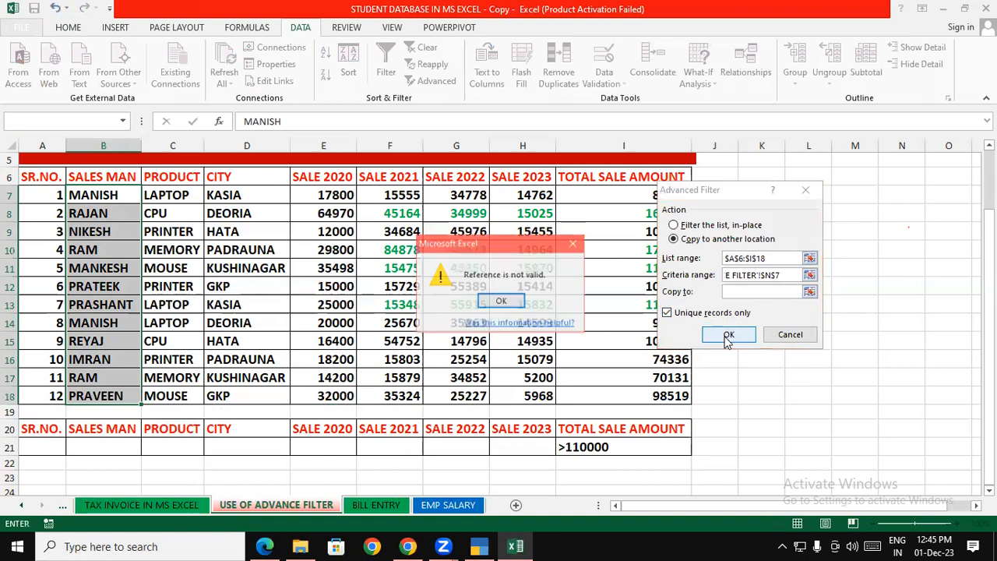
click(574, 244)
click(802, 193)
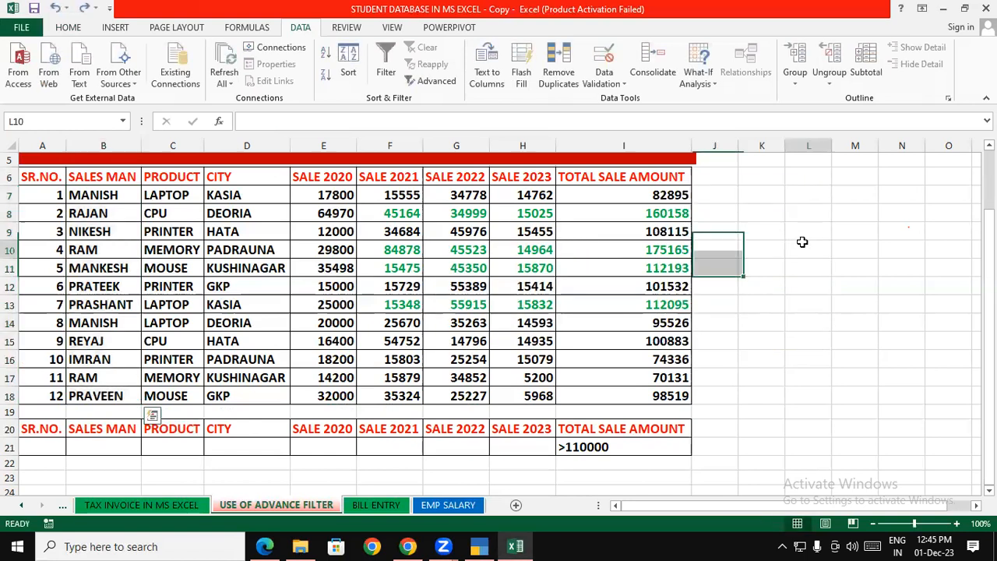
- Try to copy unique records from A6:I18 to another location with Advanced Filter, using M7:M17 as both criteria range and destination
drag(89, 194, 122, 395)
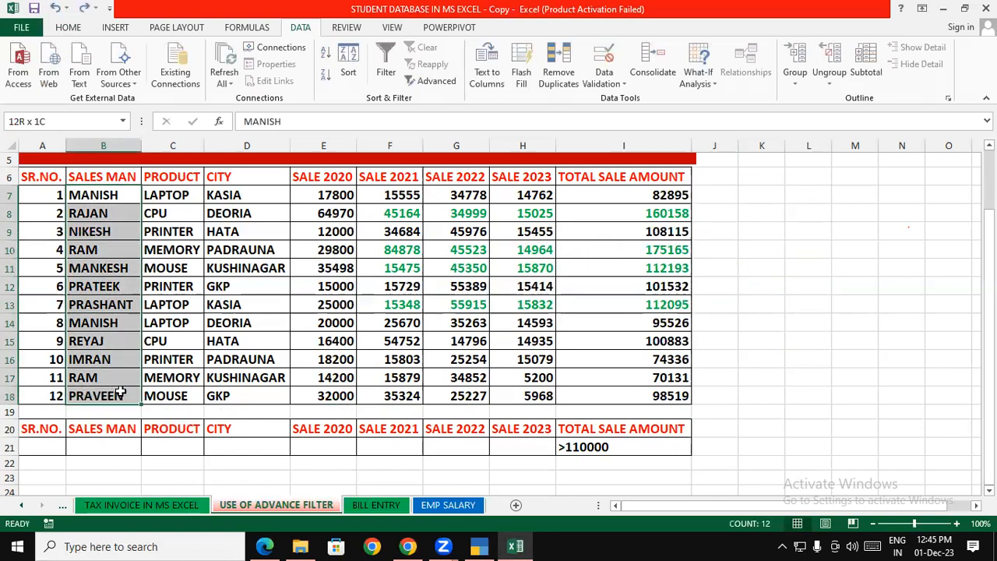
click(450, 81)
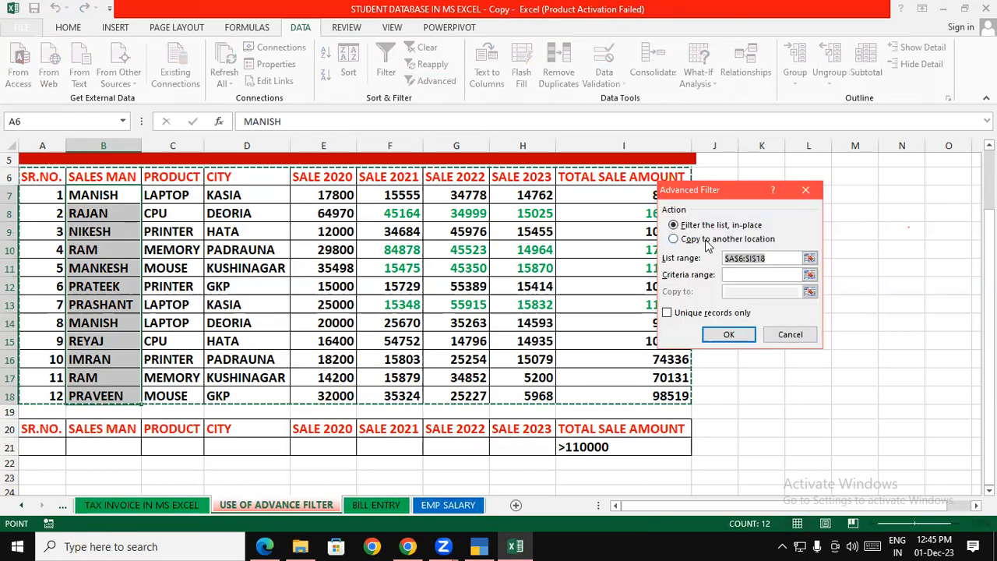
click(705, 239)
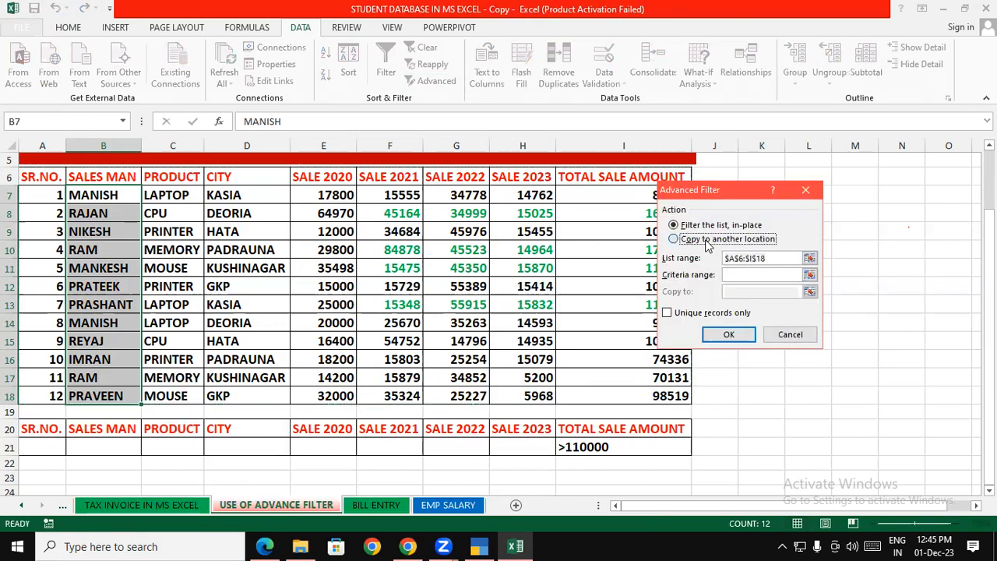
click(745, 274)
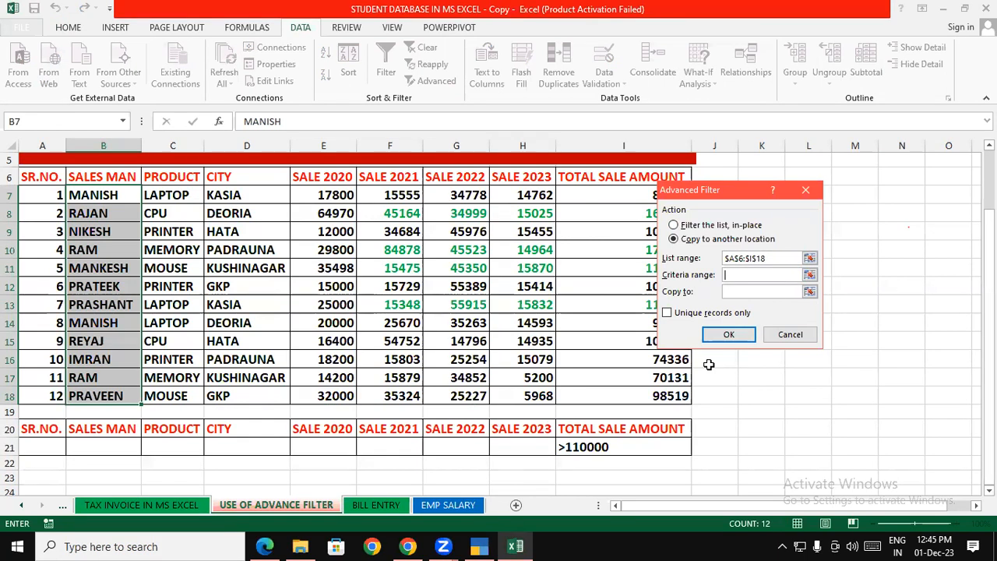
drag(863, 195, 866, 369)
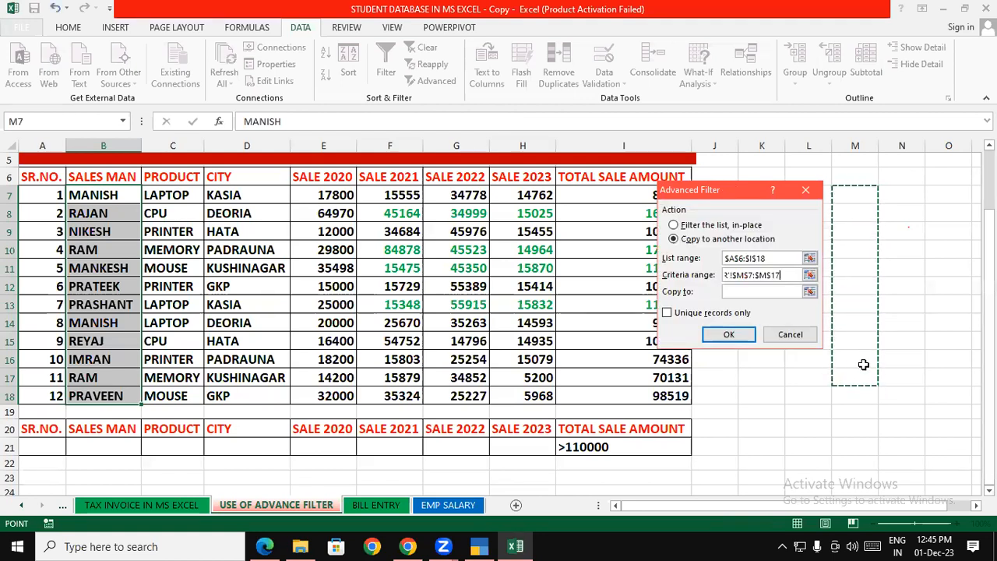
click(763, 292)
drag(853, 196, 859, 379)
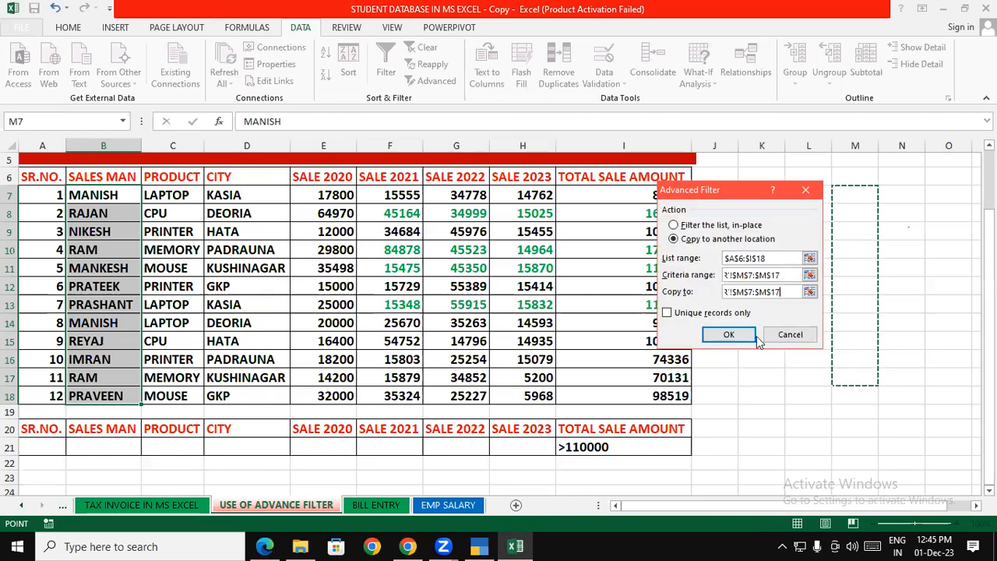
click(710, 313)
click(728, 334)
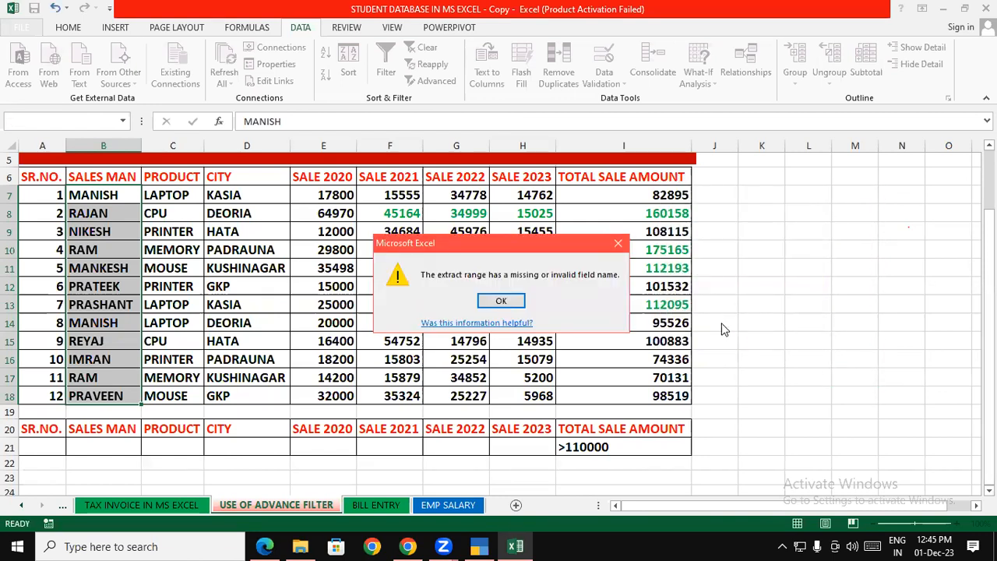
click(618, 243)
- Select the sales man column B6:B18 and clear the criteria range in Advanced Filter
drag(86, 176, 122, 396)
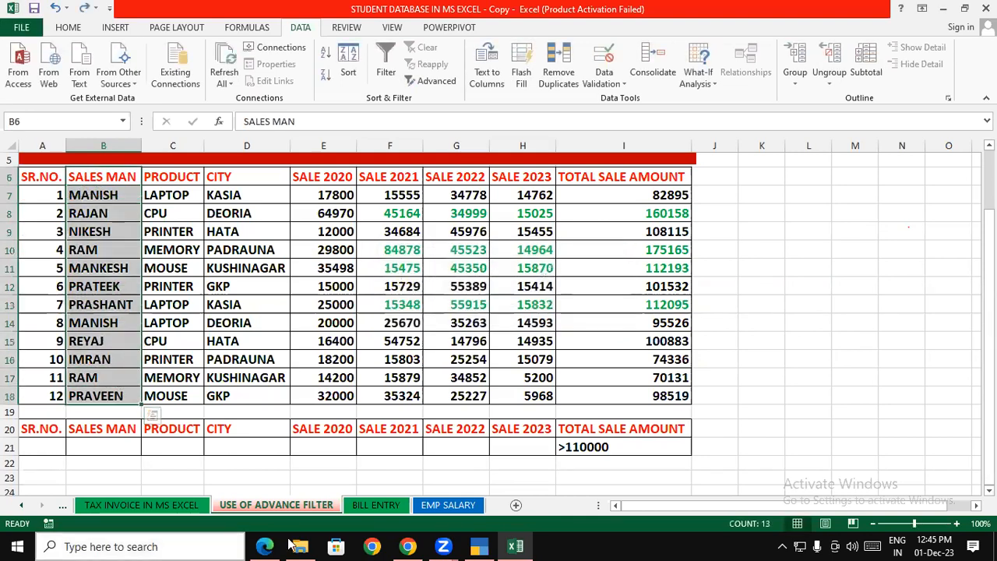
click(436, 80)
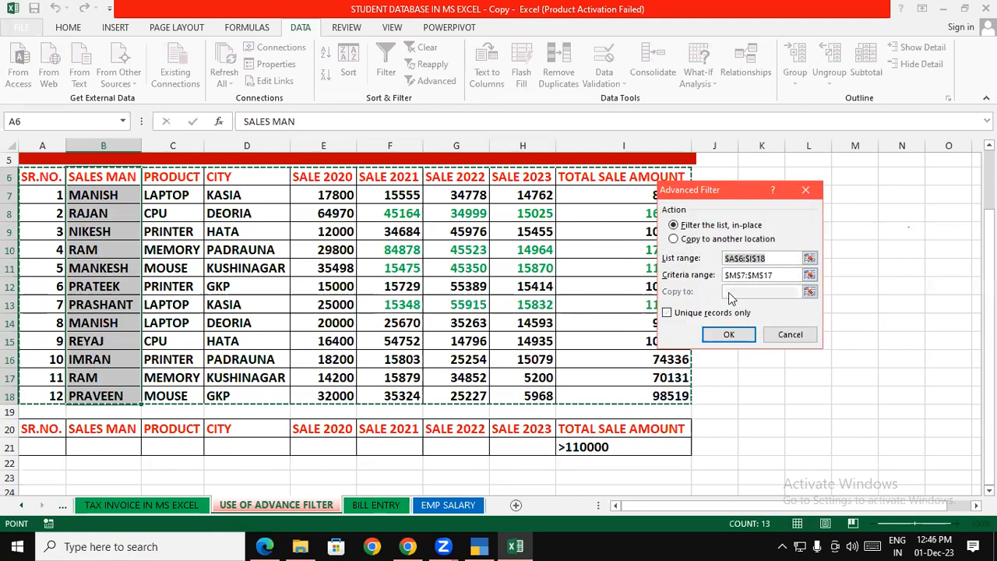
click(793, 273)
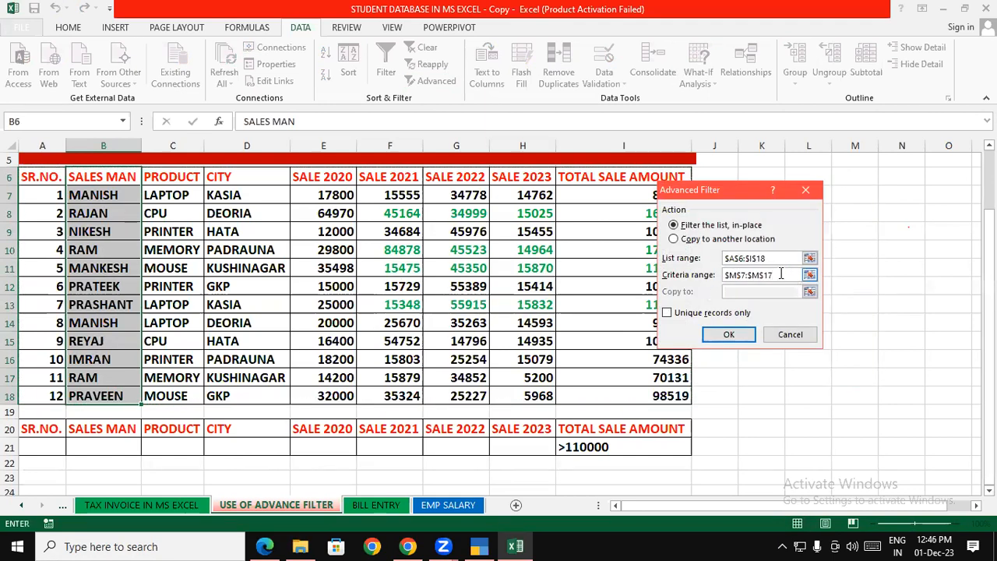
key(BackSpace)
key(BackSpace)
key(BackSpace)
key(BackSpace)
key(BackSpace)
key(BackSpace)
key(BackSpace)
key(BackSpace)
key(BackSpace)
- Copy the unique records from A6:I18 to another location starting at N7, without a criteria range
click(701, 239)
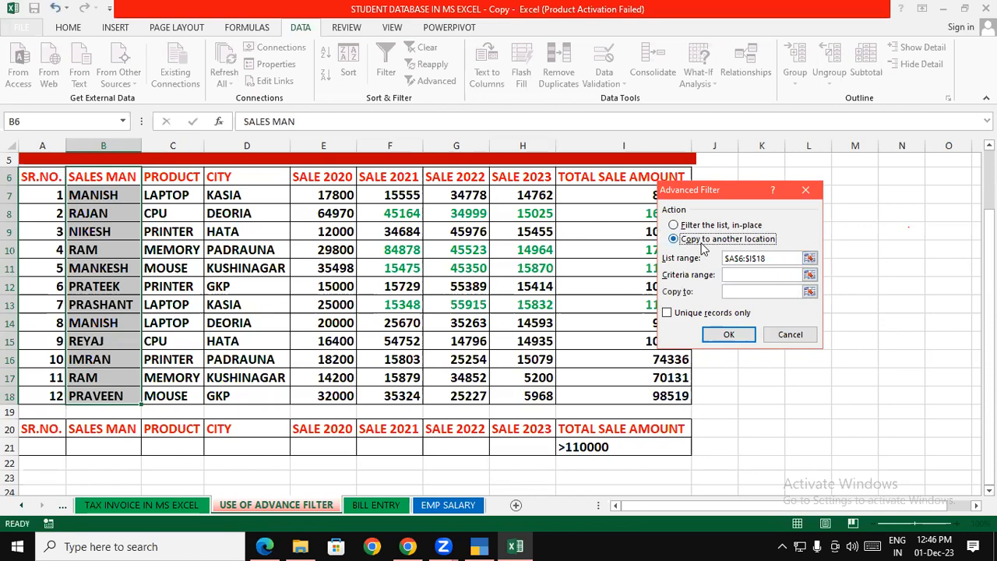
click(742, 293)
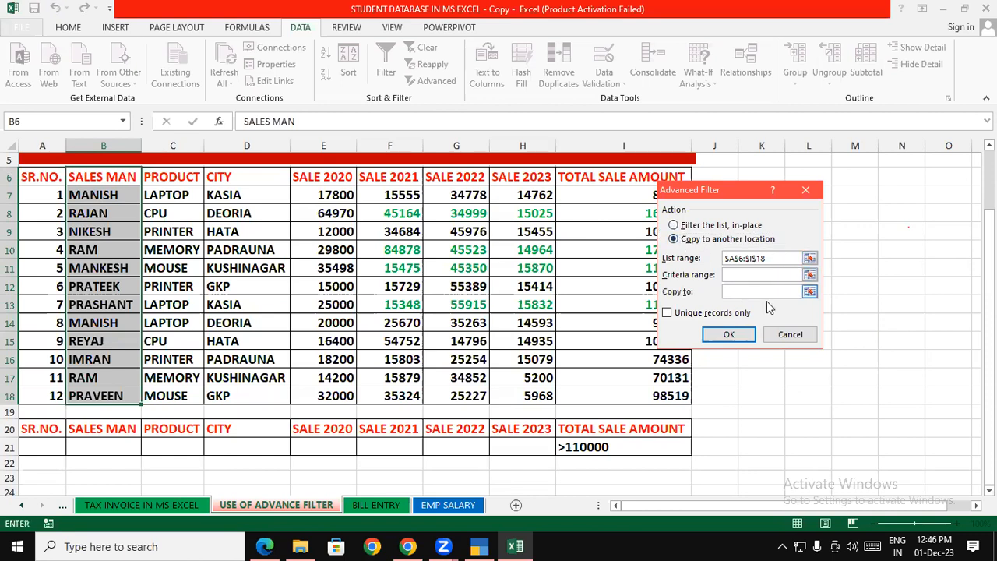
click(894, 190)
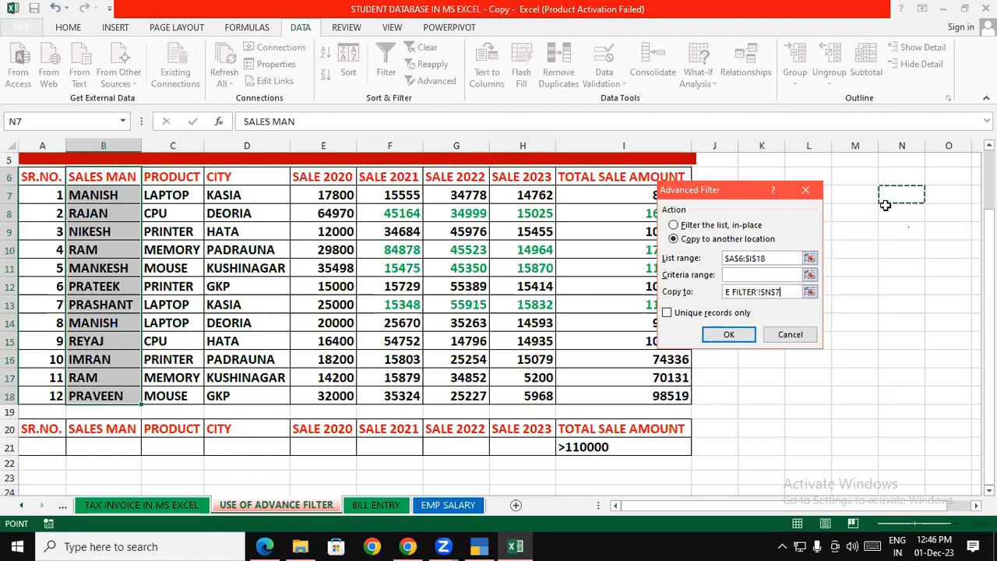
click(676, 312)
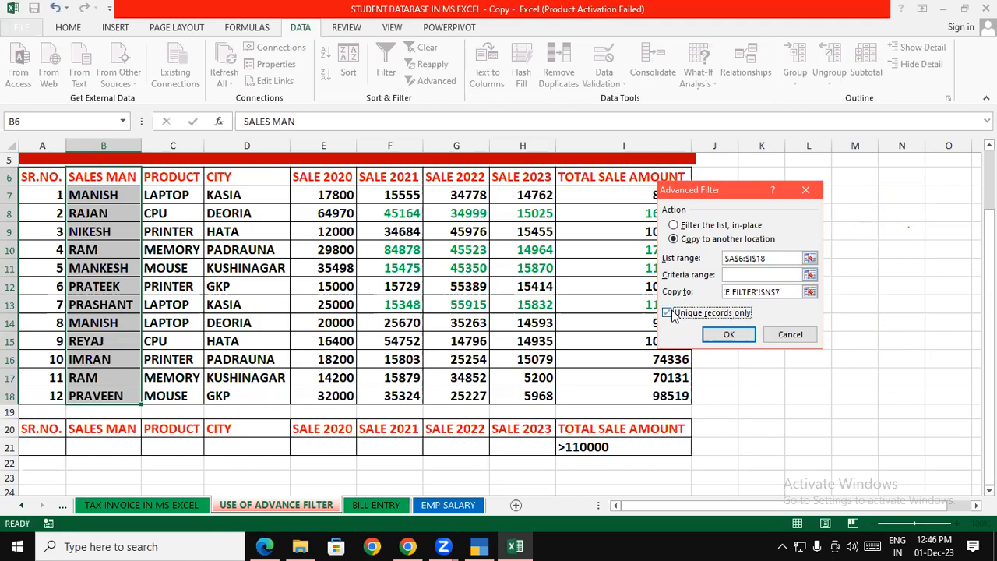
click(728, 335)
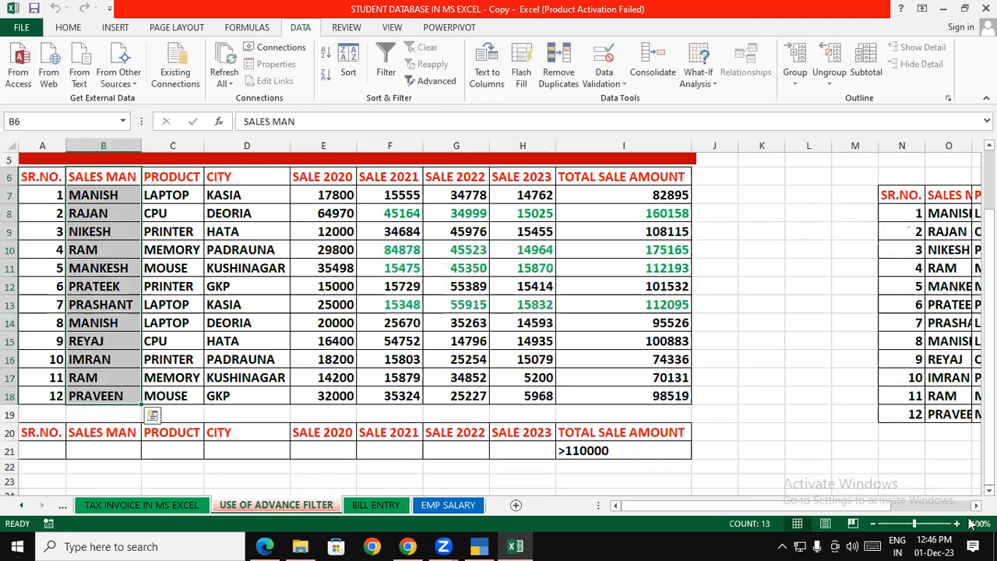
- Delete the contents of the copied table in N7:V19
scroll(498, 319, right, 2)
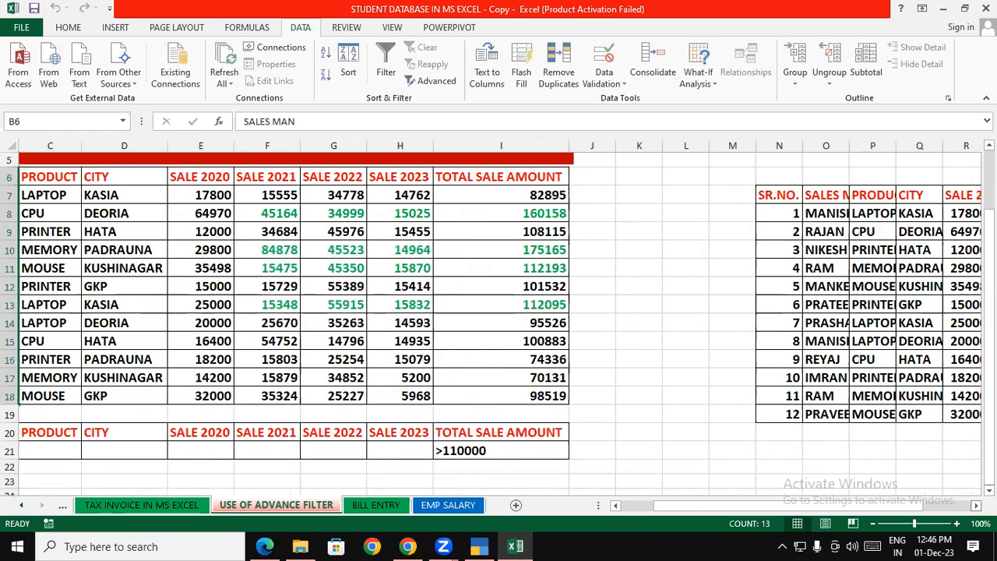
click(783, 451)
drag(772, 201, 879, 424)
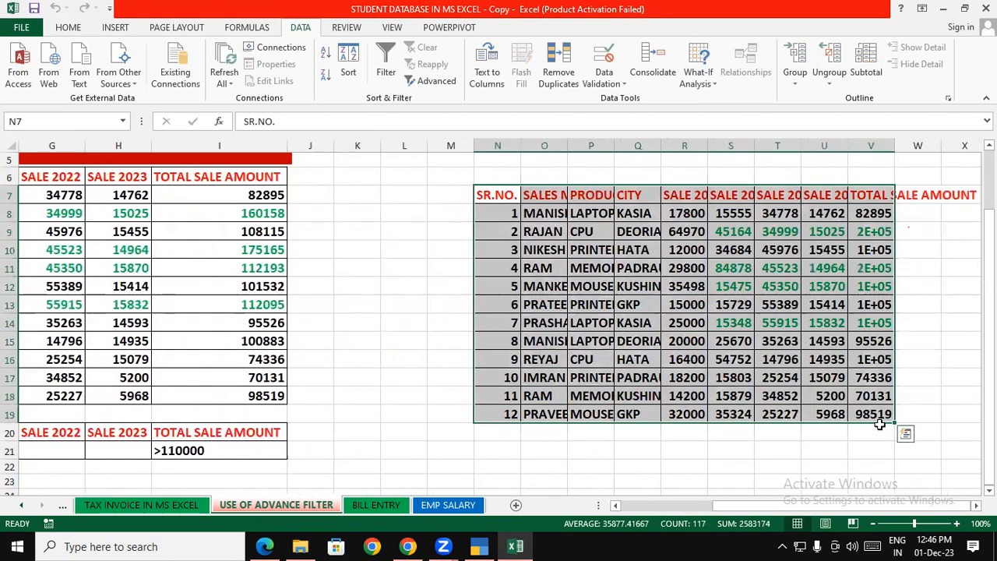
key(Delete)
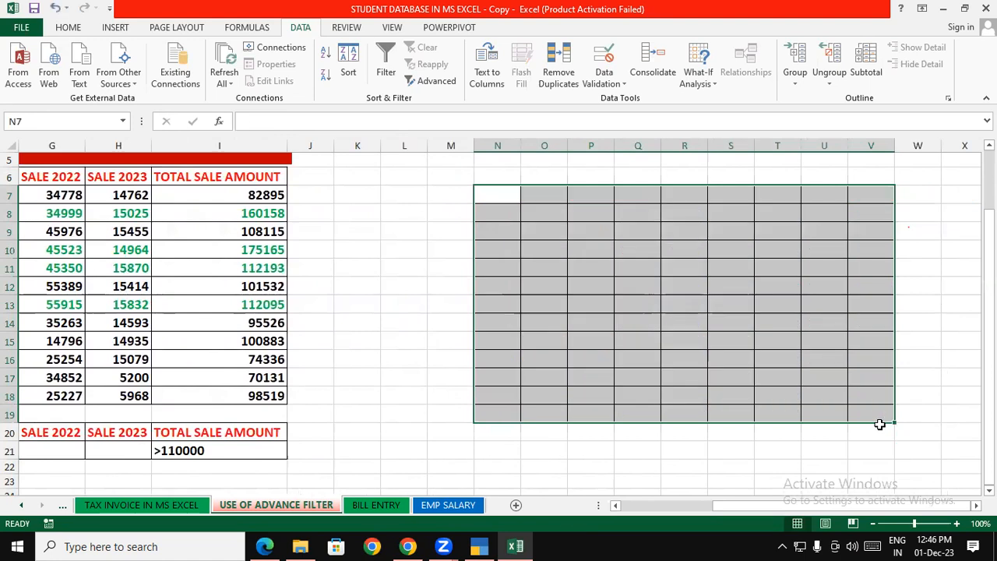
click(434, 413)
click(836, 391)
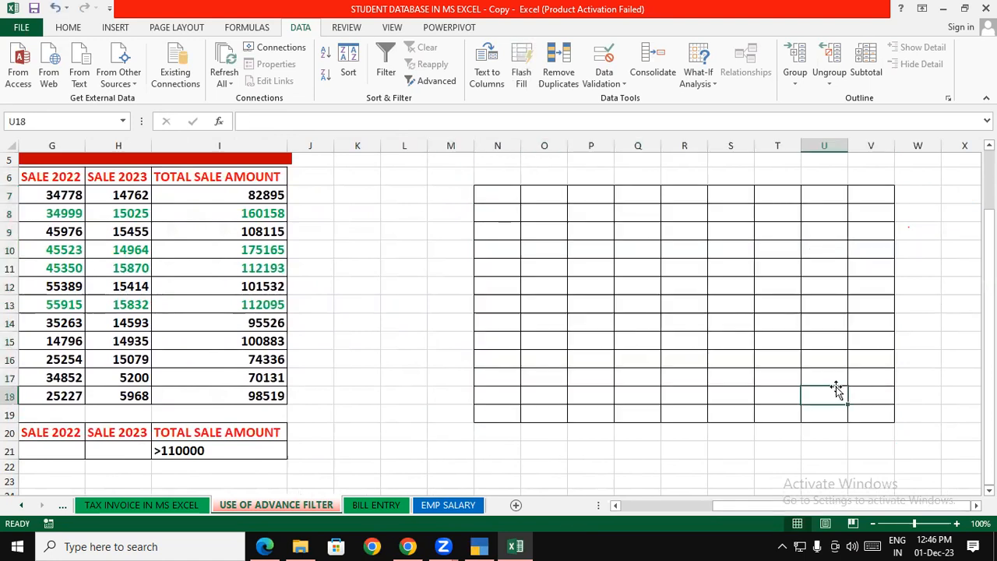
- Filter the list A6:I18 in place with Advanced Filter, using N7 as the criteria range and unique records only
scroll(835, 390, left, 3)
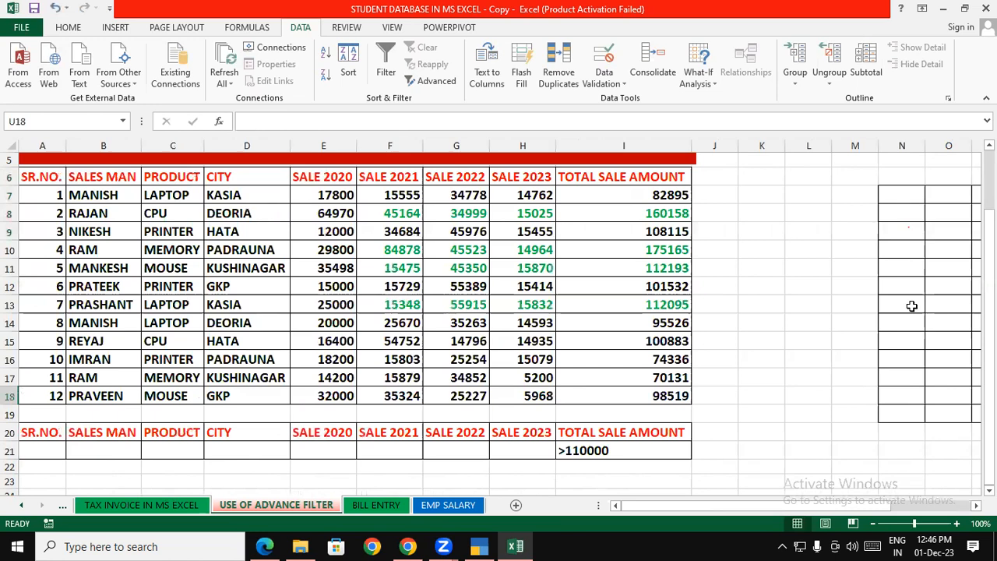
click(900, 287)
drag(94, 176, 109, 395)
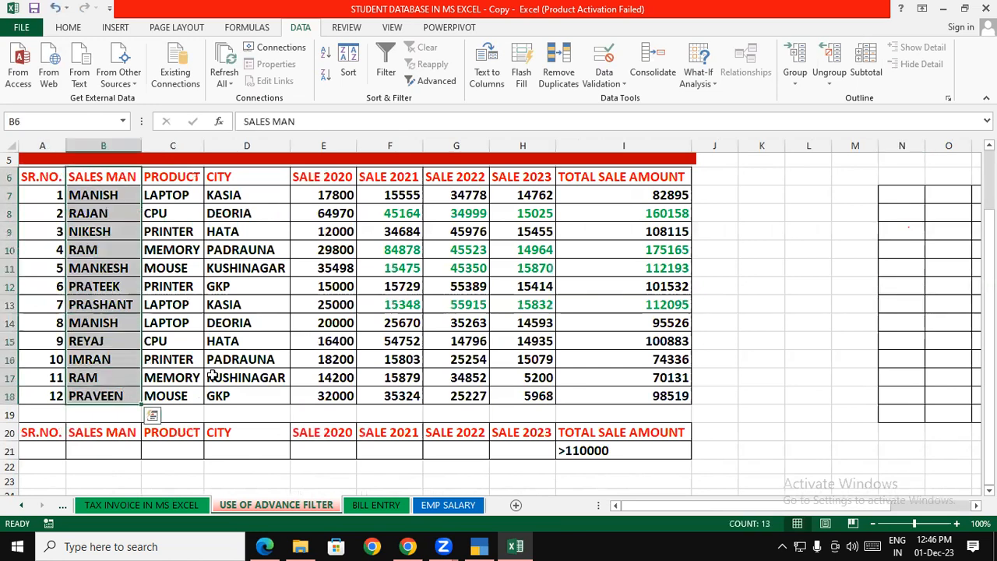
click(434, 81)
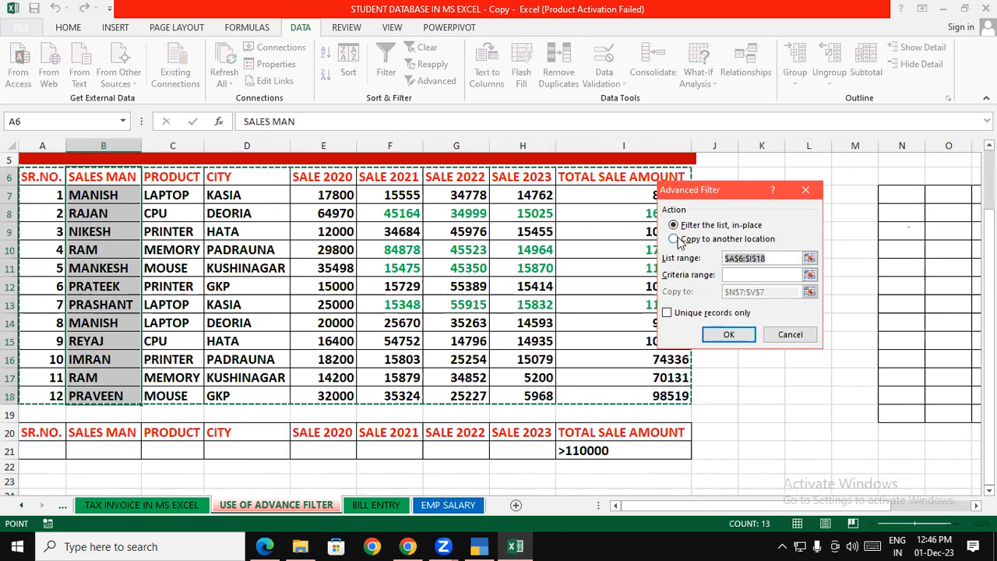
click(740, 275)
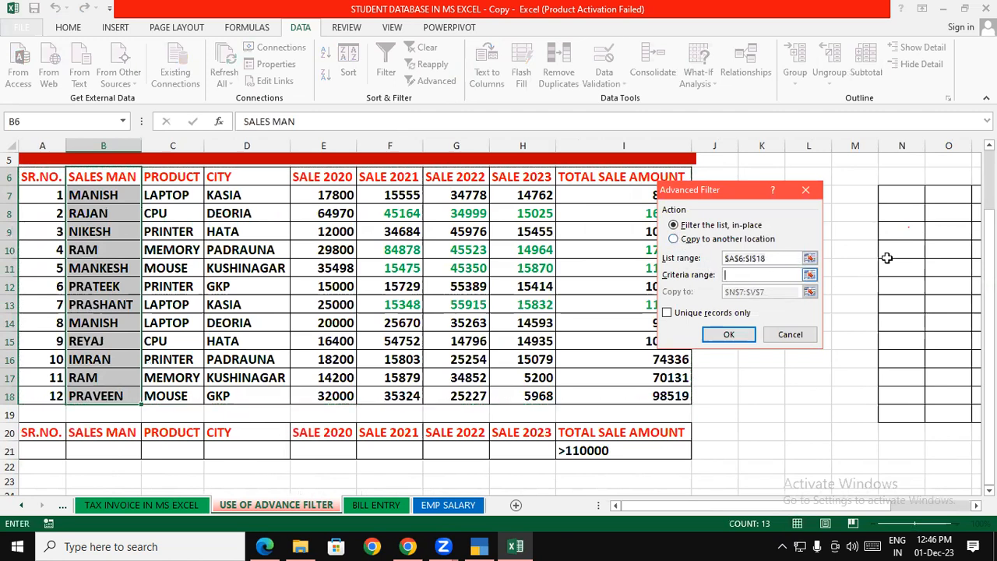
click(917, 200)
click(668, 313)
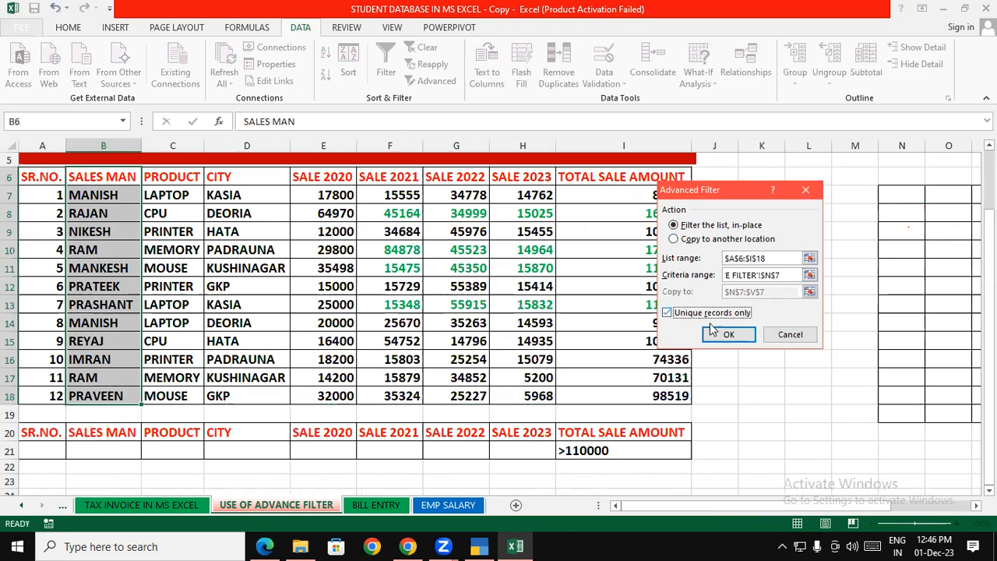
click(736, 334)
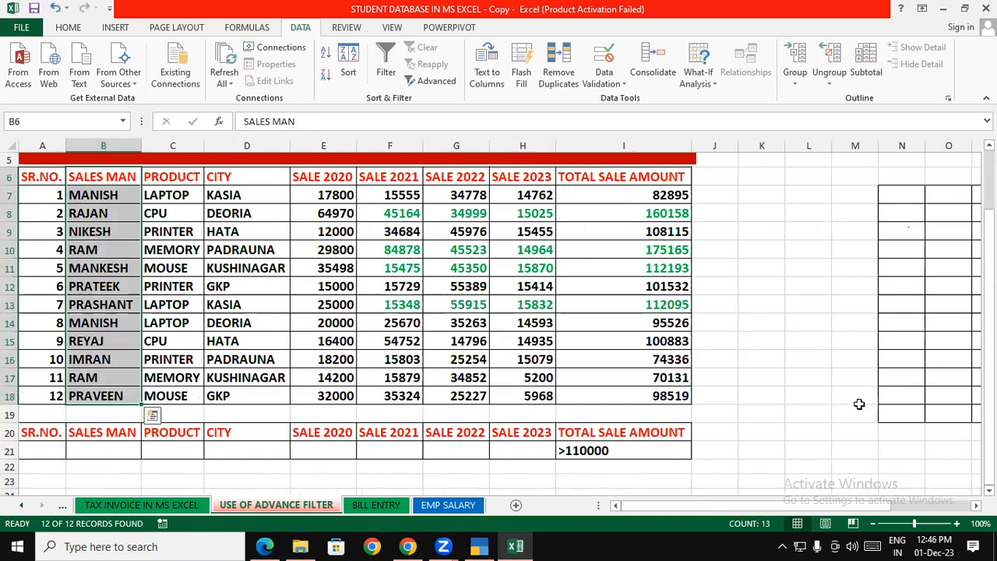
click(974, 505)
click(974, 506)
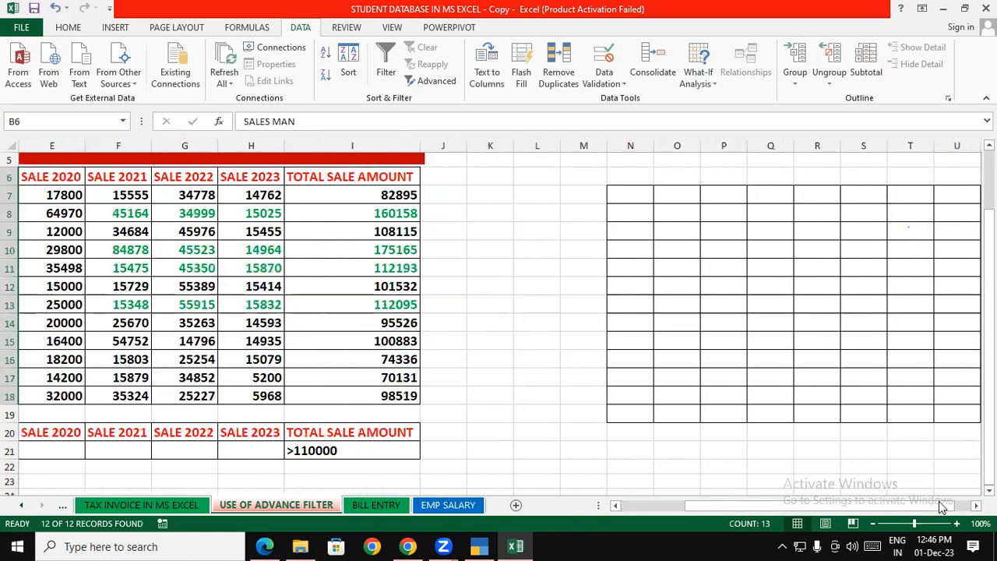
drag(940, 506, 866, 506)
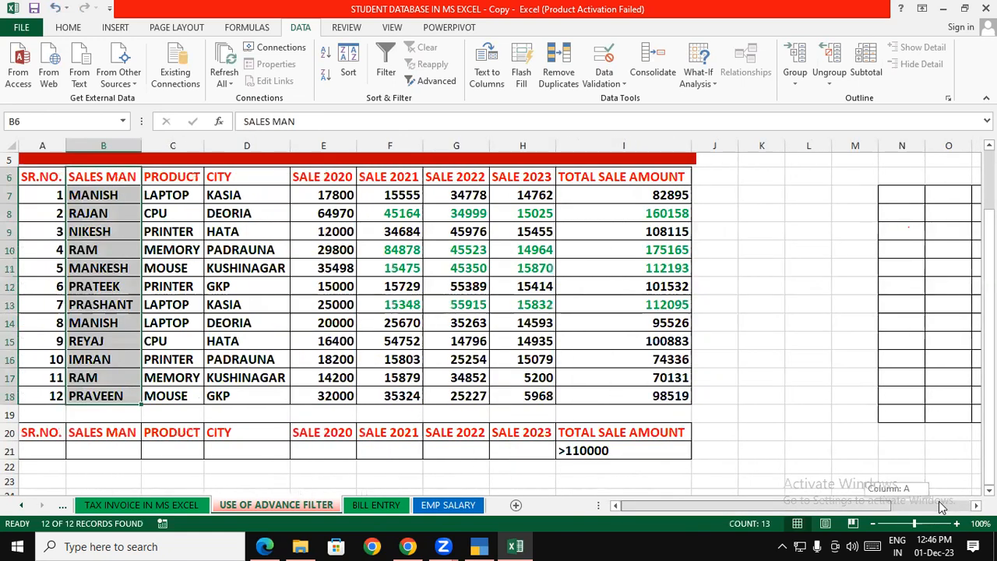
- Clear all remaining formatting and borders from the emptied table block starting at N7
click(799, 331)
drag(895, 189, 982, 415)
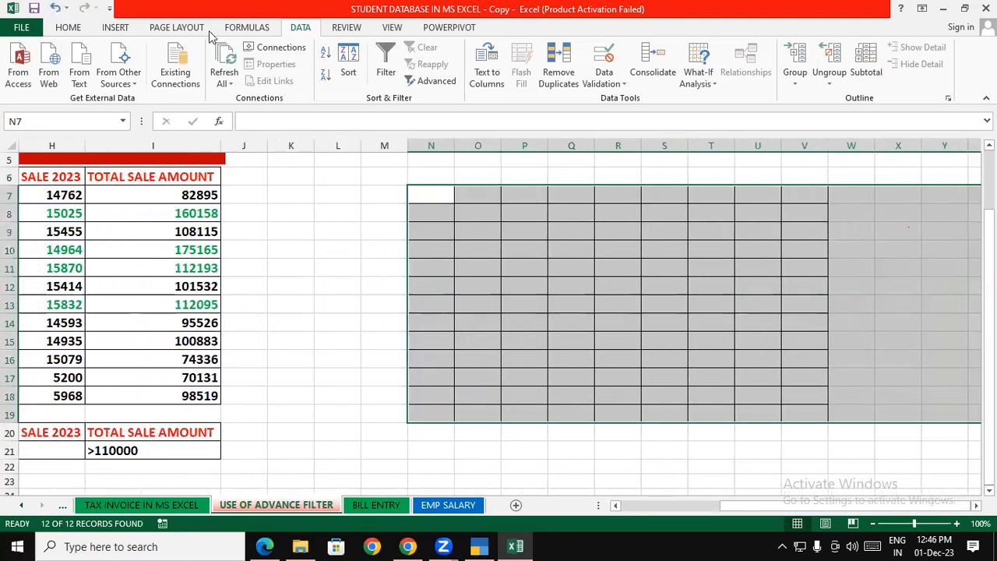
click(74, 27)
click(821, 80)
click(845, 100)
drag(665, 267, 710, 267)
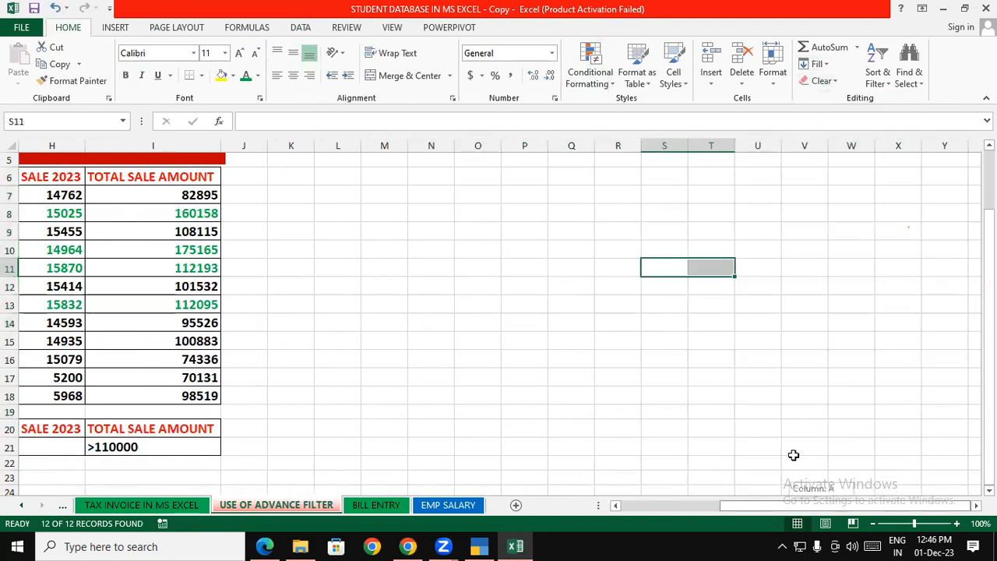
- Highlight duplicate values in the SALES MAN cells B7:B18 with Light Red Fill with Dark Red Text, after previewing the Unique option
scroll(793, 455, left, 3)
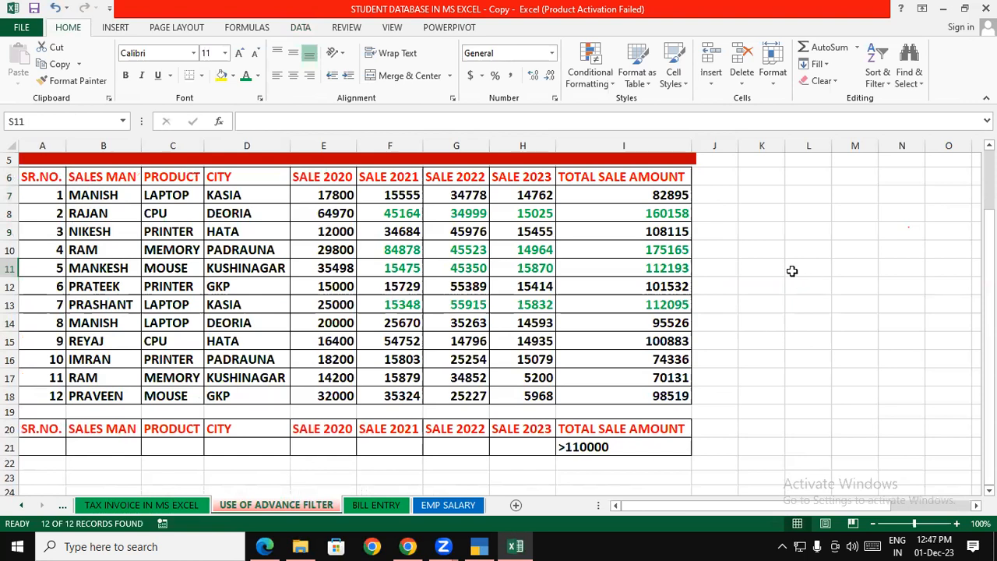
drag(100, 193, 123, 393)
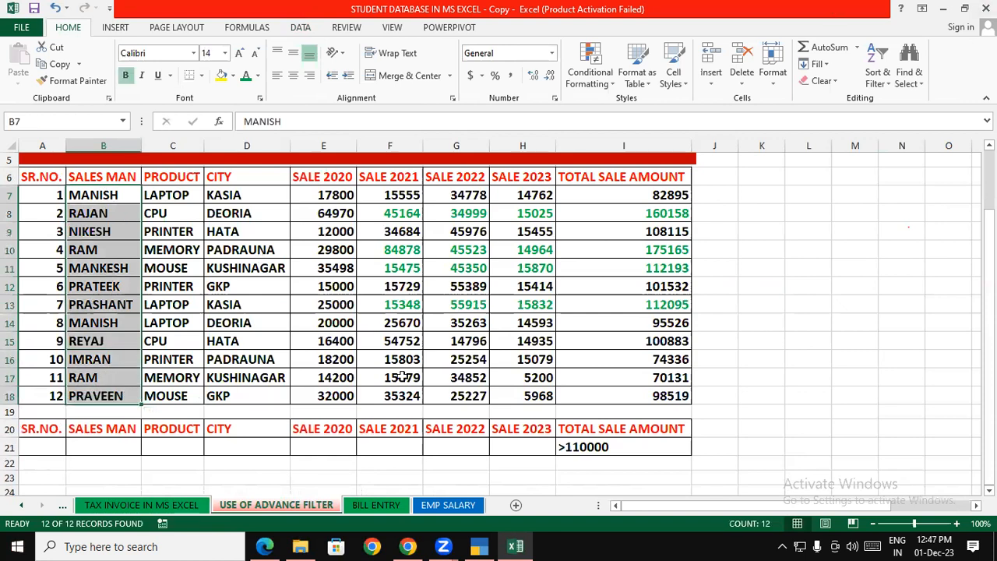
click(602, 80)
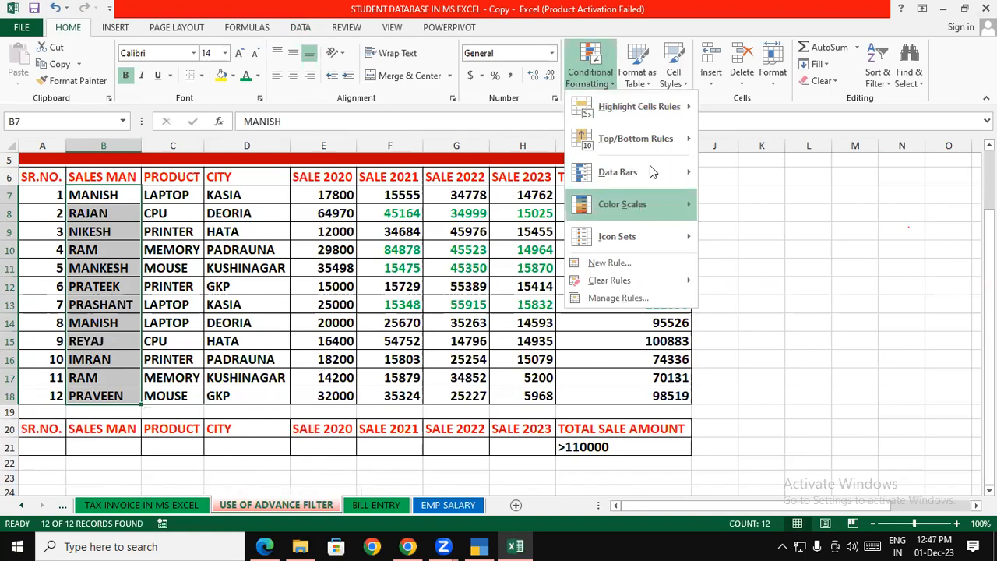
mouse_move(650, 105)
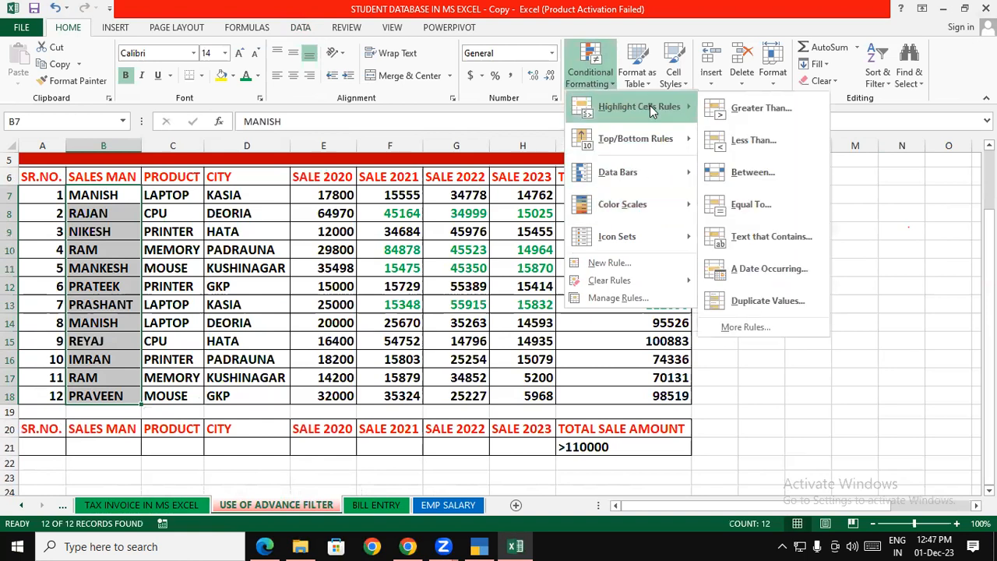
click(788, 300)
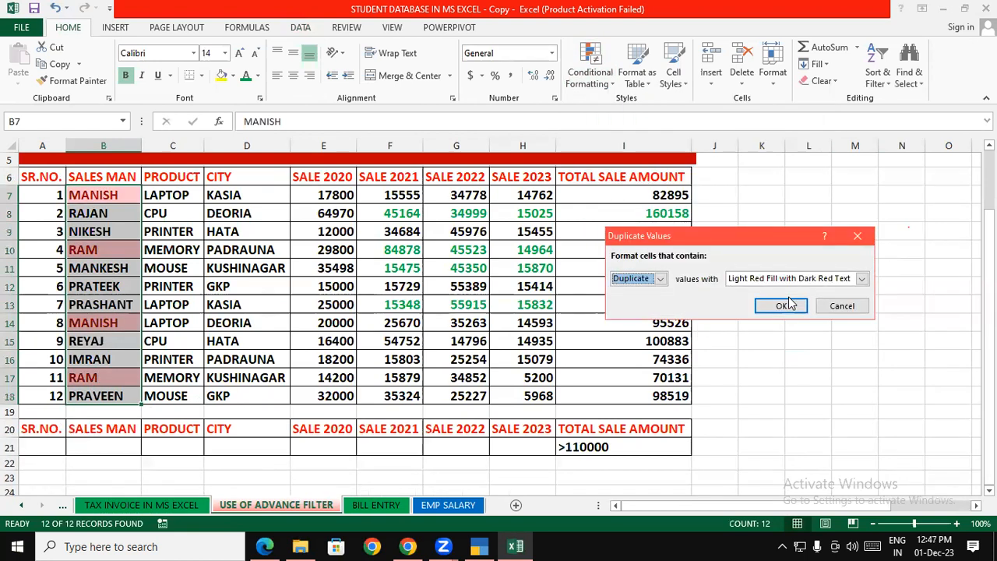
click(660, 278)
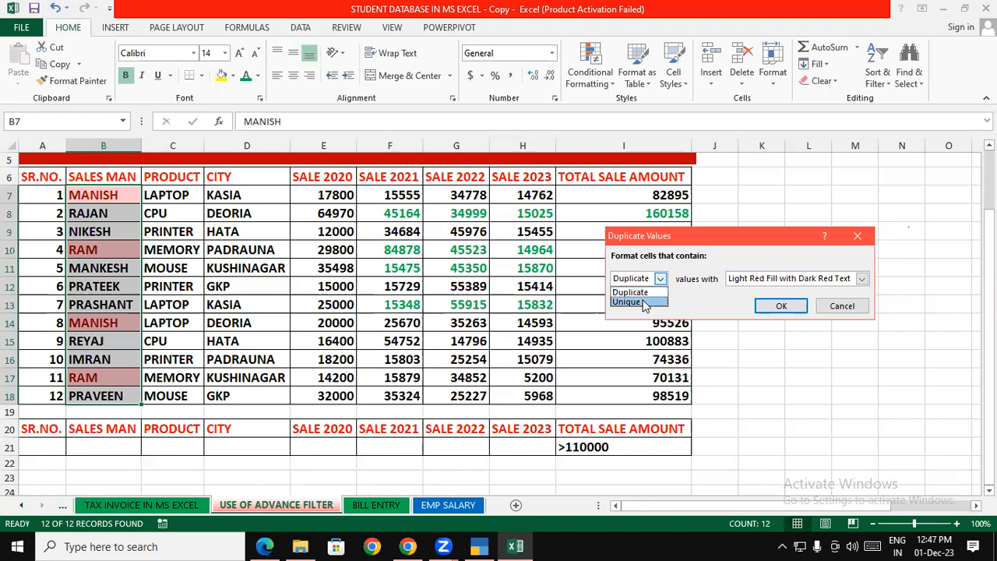
click(643, 303)
click(659, 278)
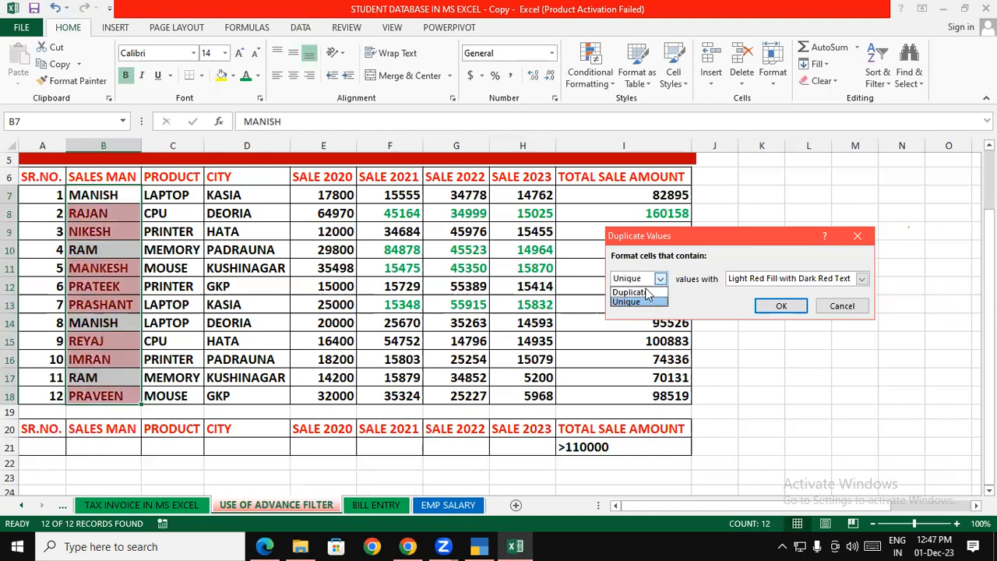
click(644, 292)
click(781, 306)
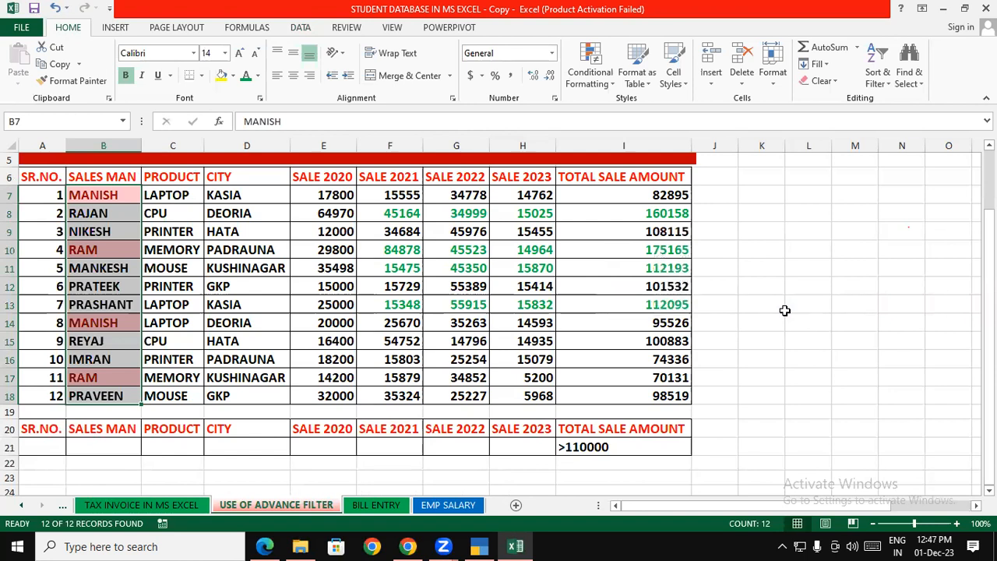
- Remove duplicates from the SALES MAN cells B7:B18 only, continuing with the current selection
click(308, 29)
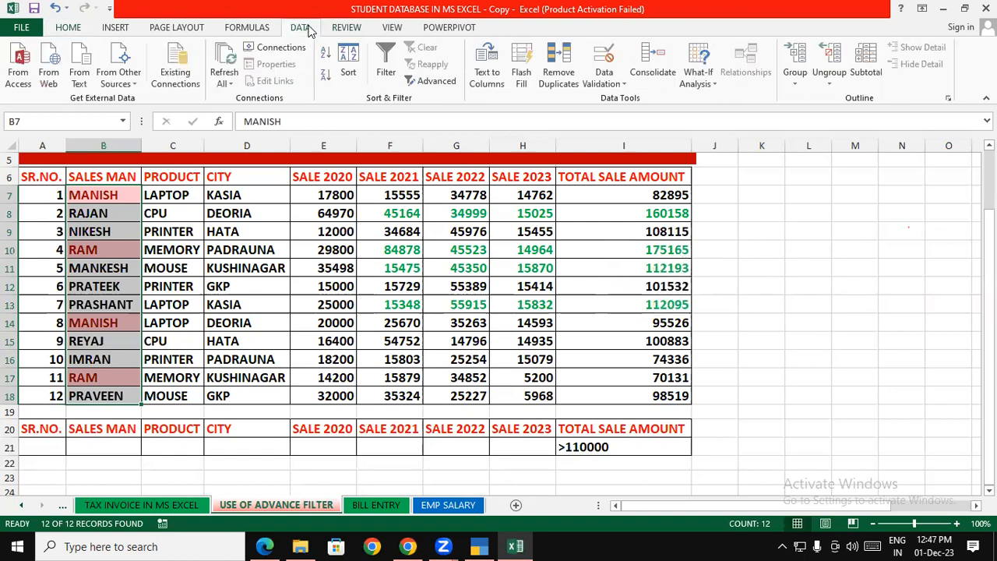
click(562, 68)
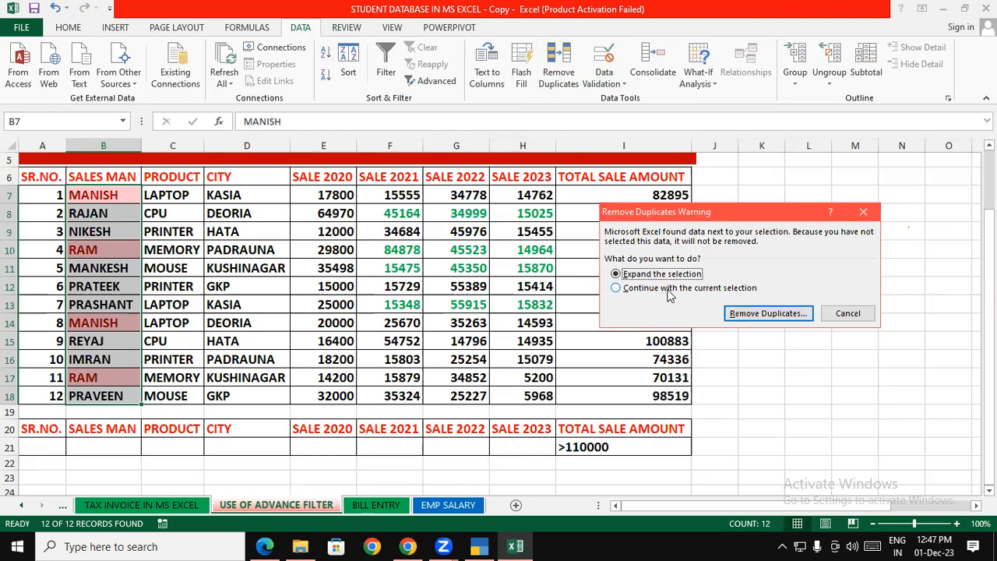
click(666, 288)
click(757, 313)
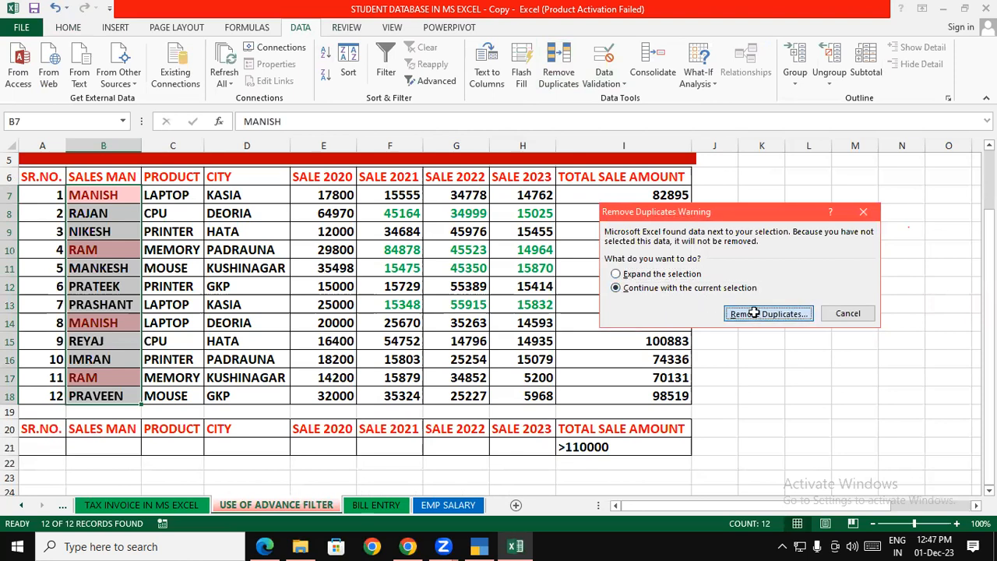
click(805, 358)
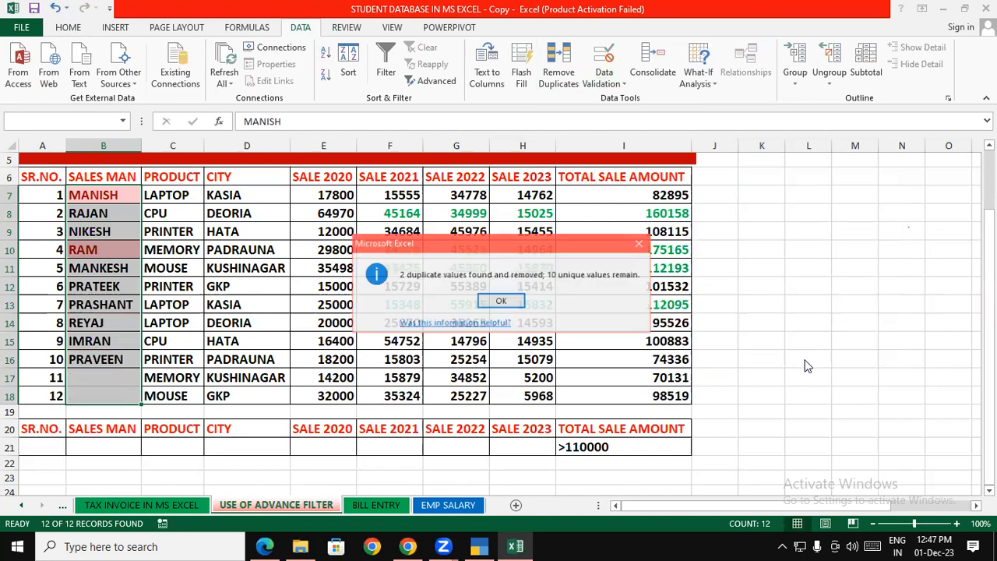
click(503, 302)
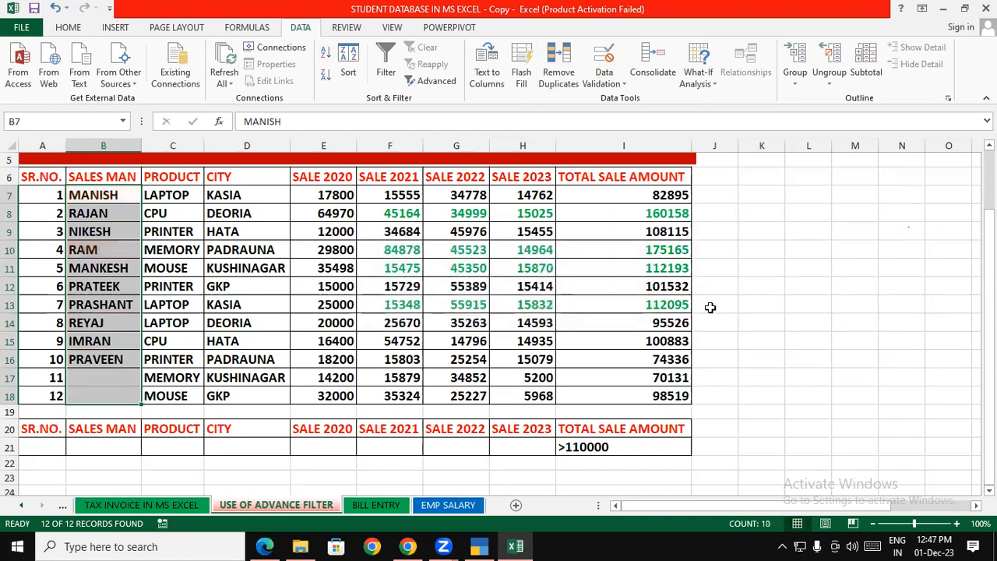
click(791, 301)
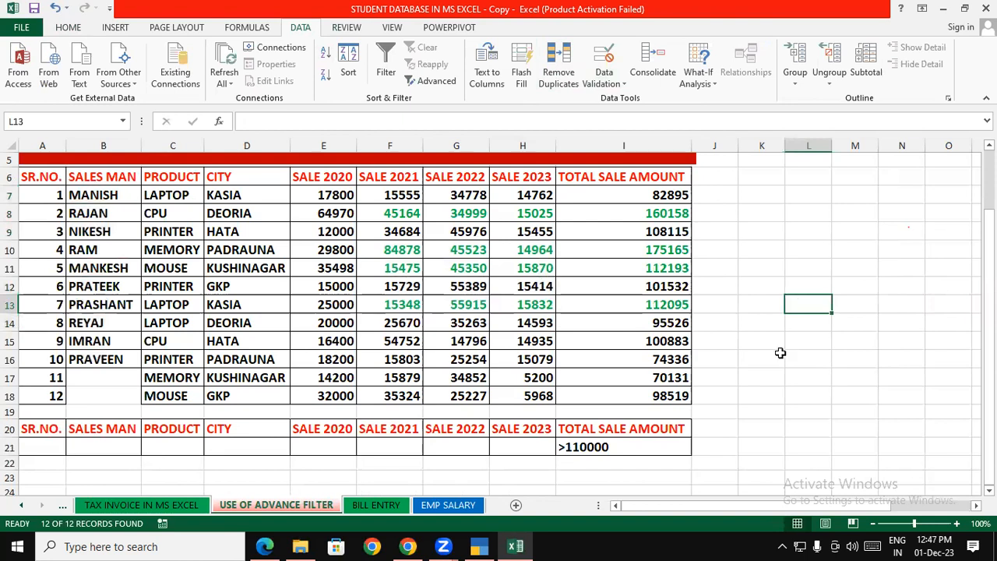
- Undo the duplicate removal and the duplicate highlighting in the SALES MAN column
click(434, 80)
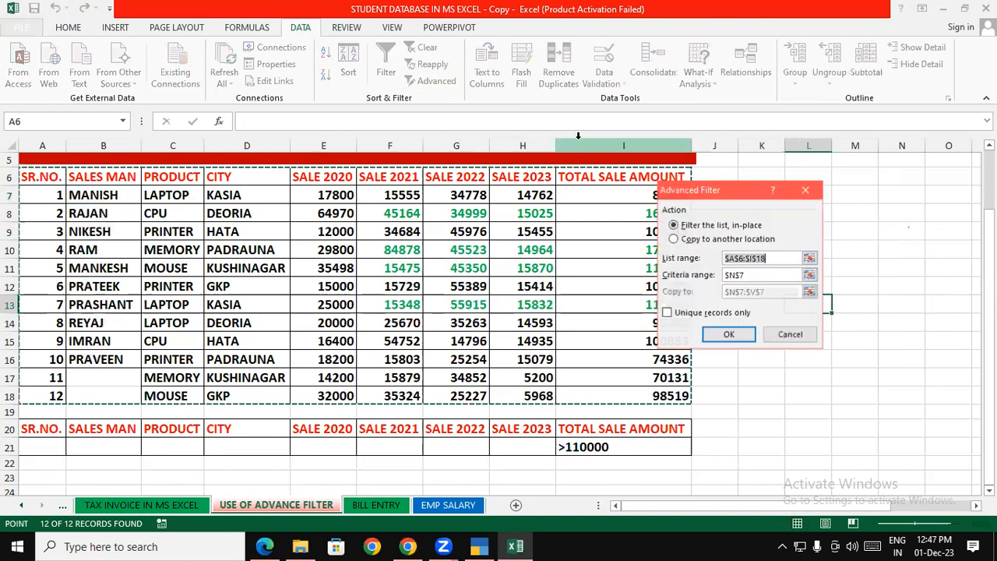
click(805, 190)
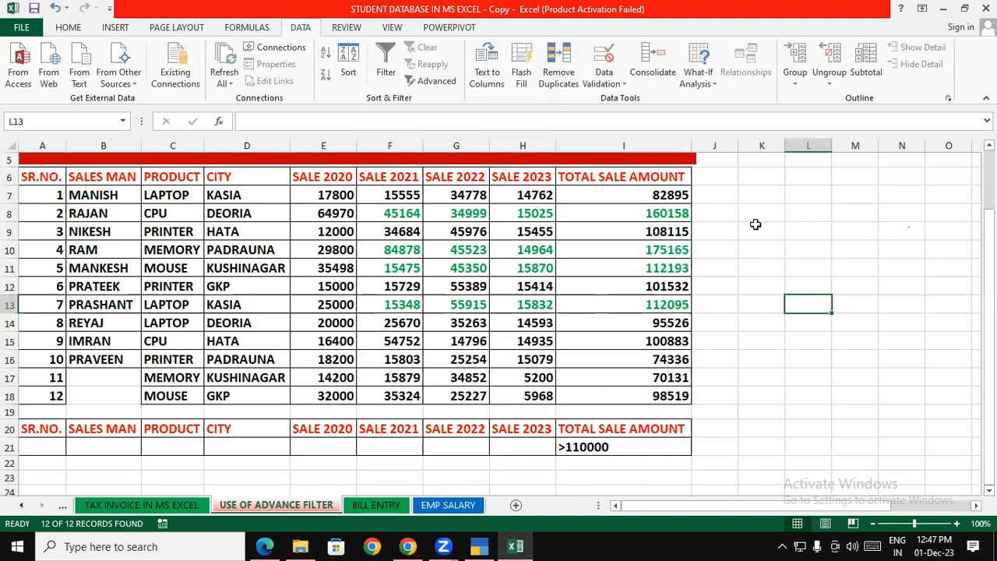
key(ctrl+z)
key(ctrl+z)
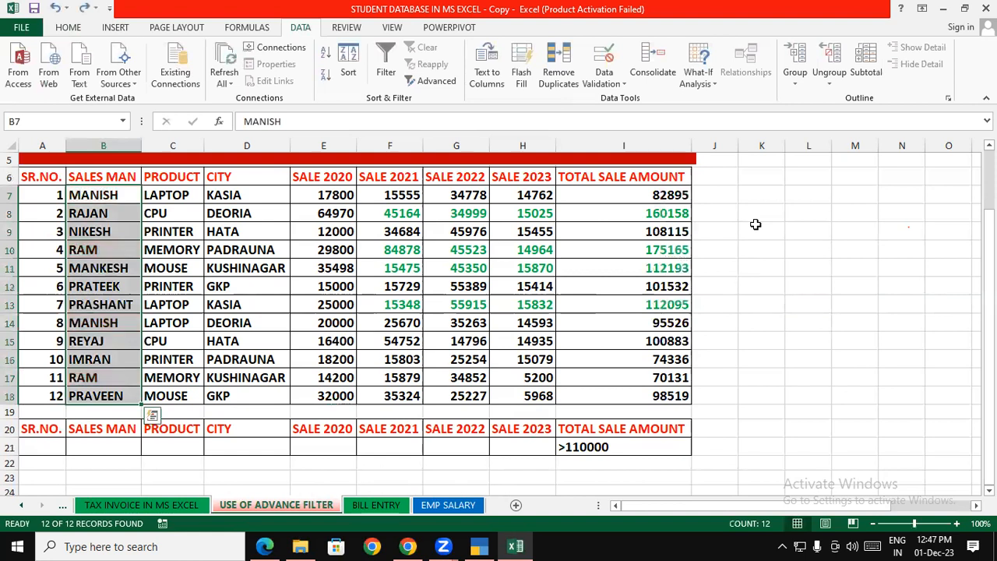
click(755, 224)
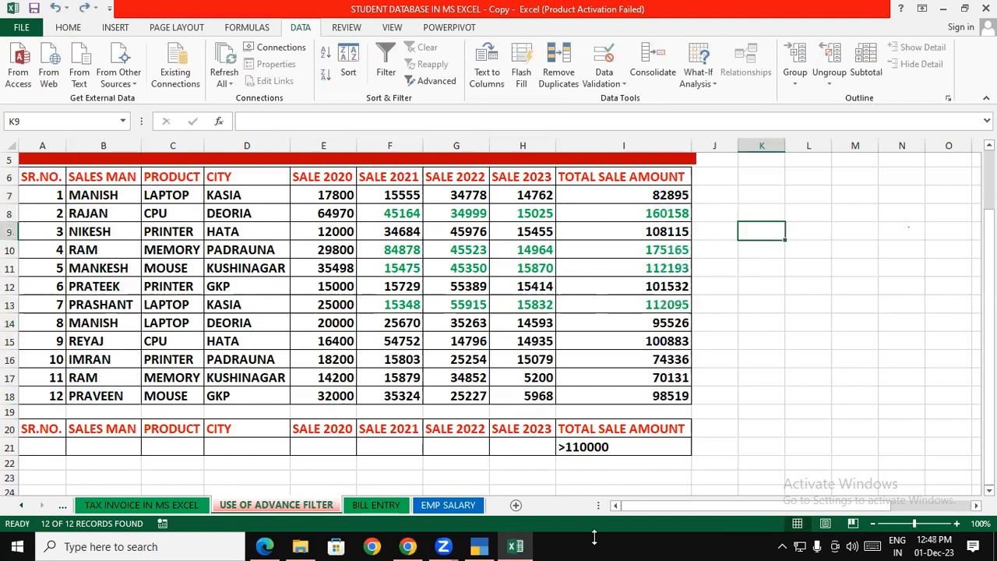